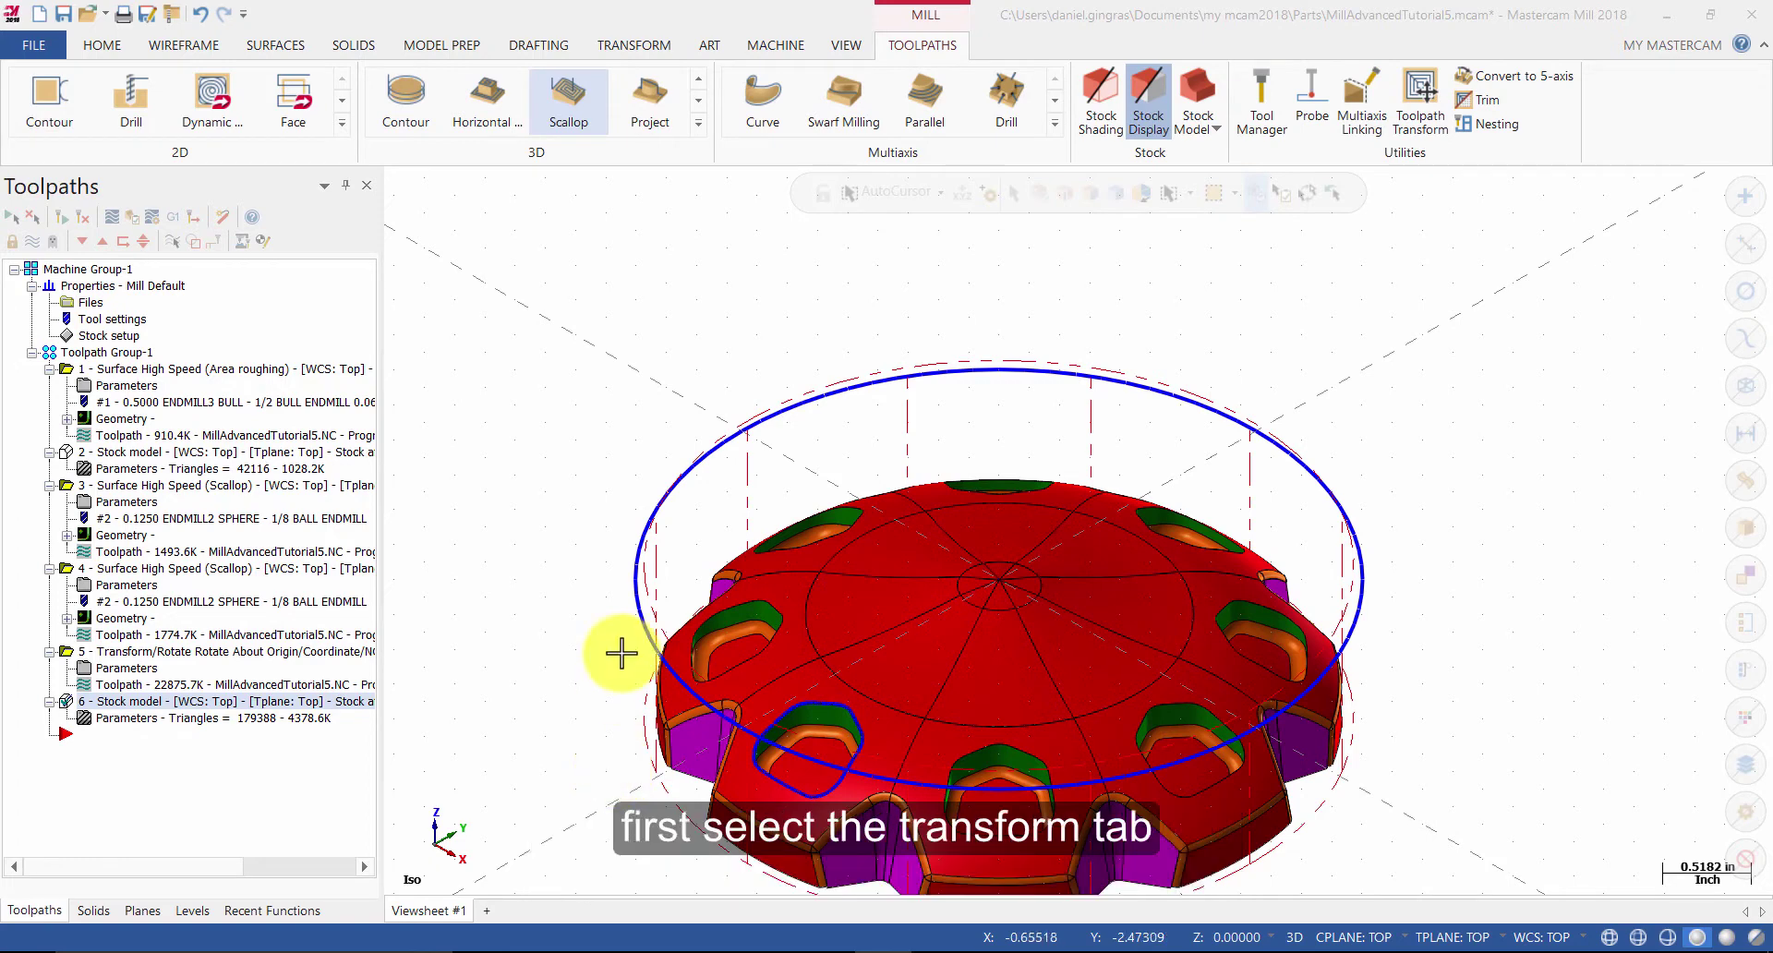
Switch the ribbon to the Transform tab tools.
click(659, 48)
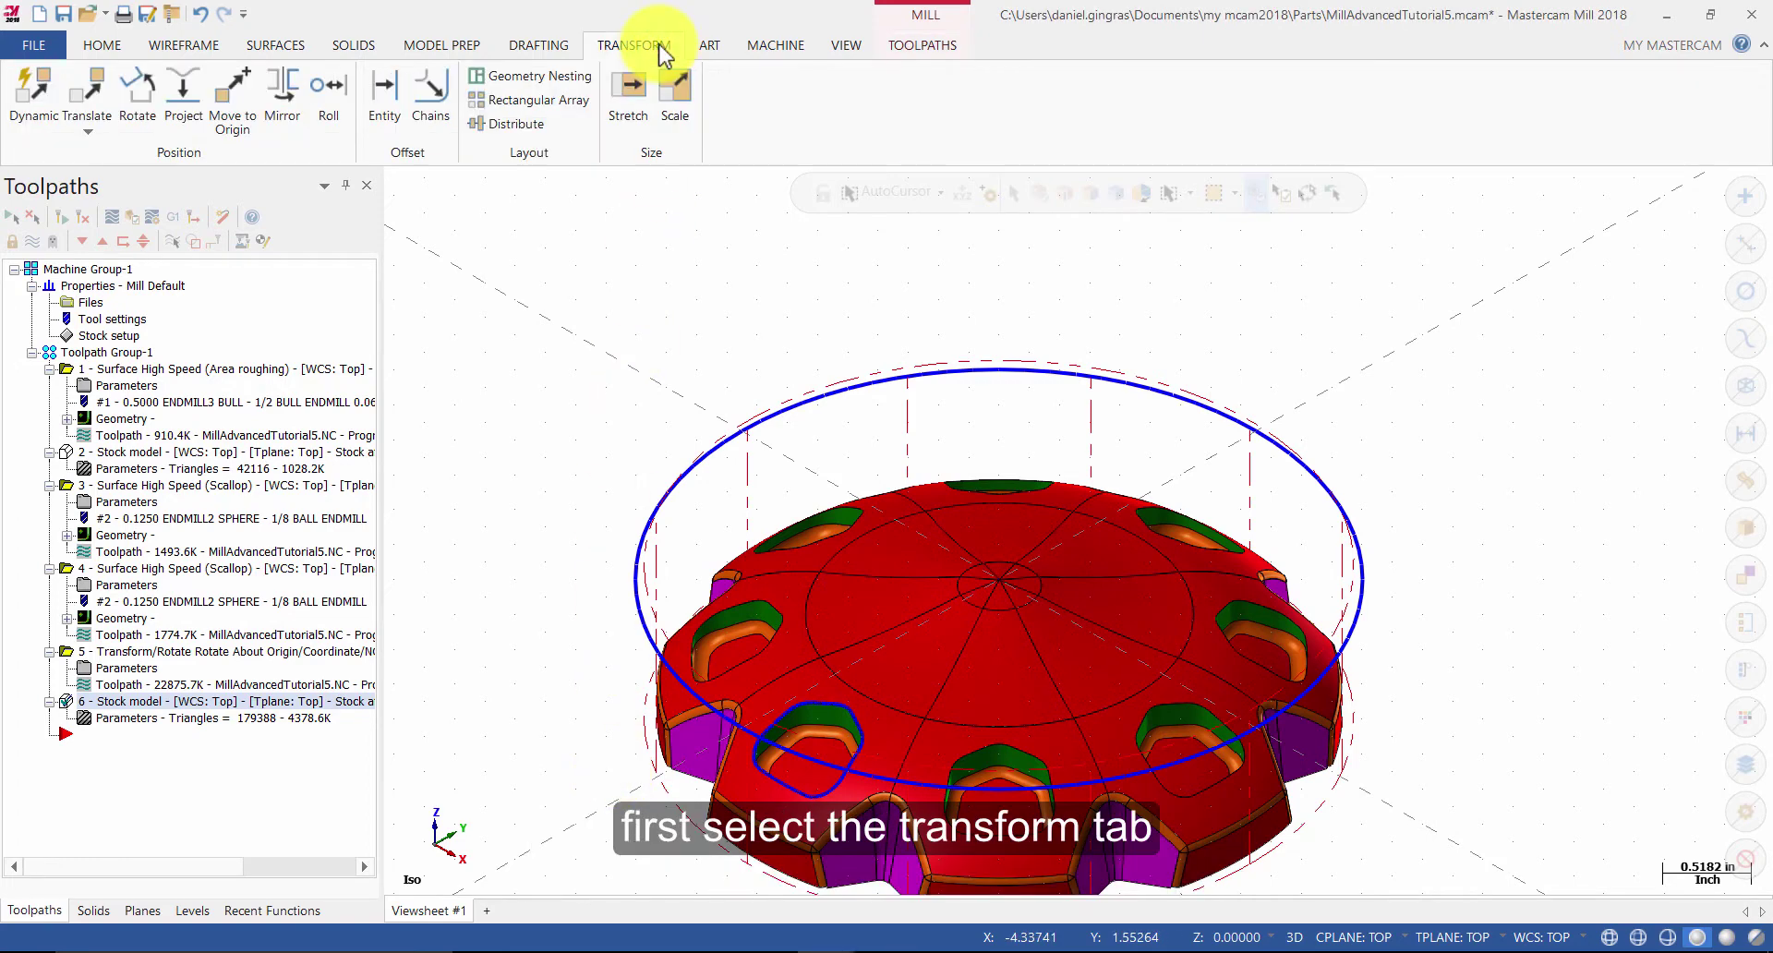
Start Rotate and select the front pocket spline, leaving the large boundary circle unselected.
click(137, 89)
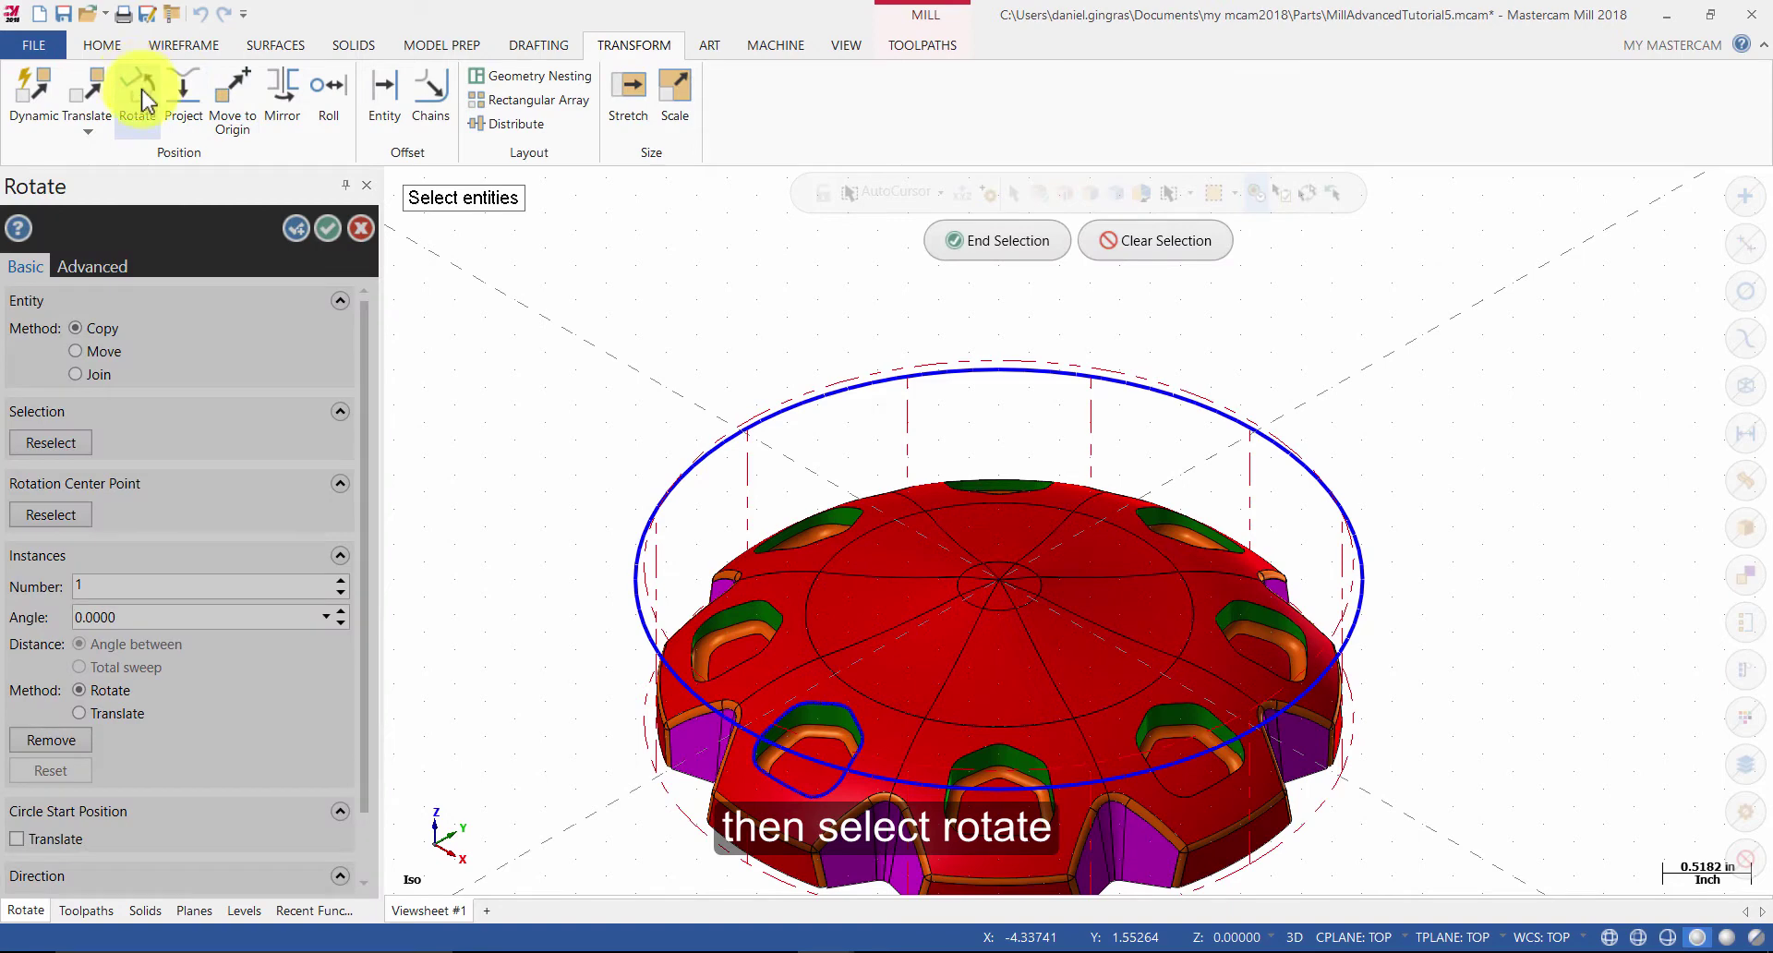
click(1745, 343)
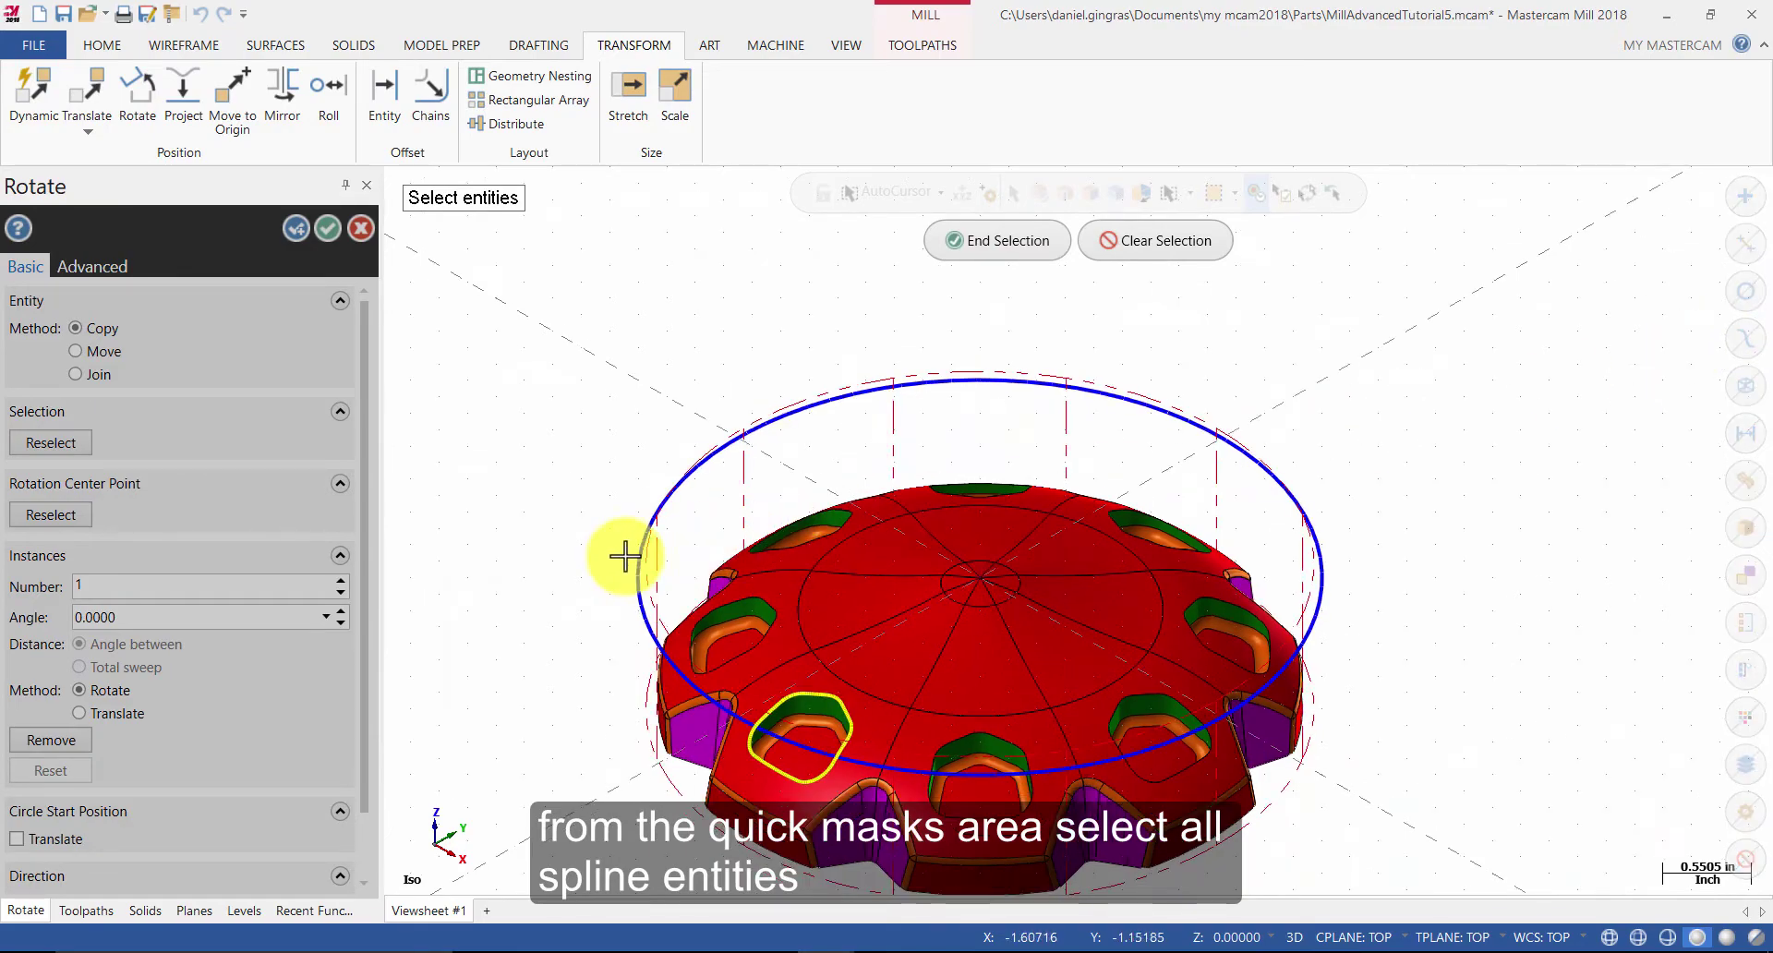
click(636, 565)
middle_drag(636, 565, 709, 596)
click(704, 588)
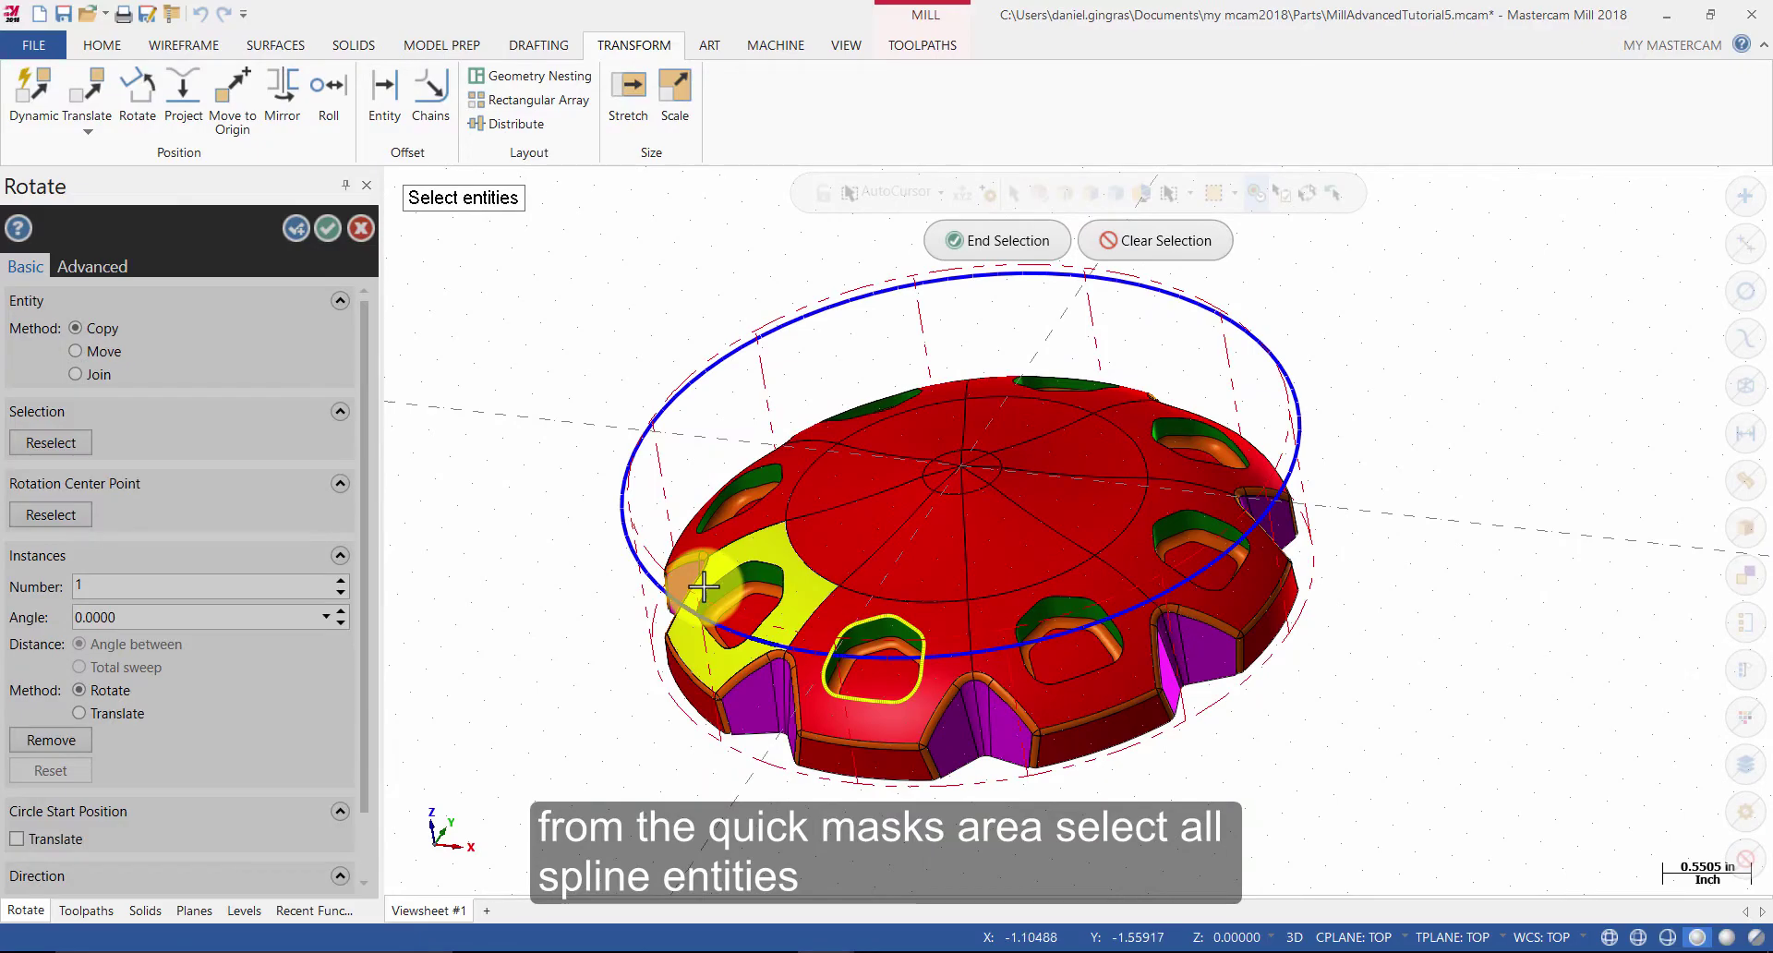
key(alt+s)
mouse_move(1381, 598)
middle_down()
mouse_move(1361, 653)
mouse_move(1136, 644)
mouse_move(1149, 619)
mouse_move(1262, 573)
mouse_move(1513, 569)
middle_up()
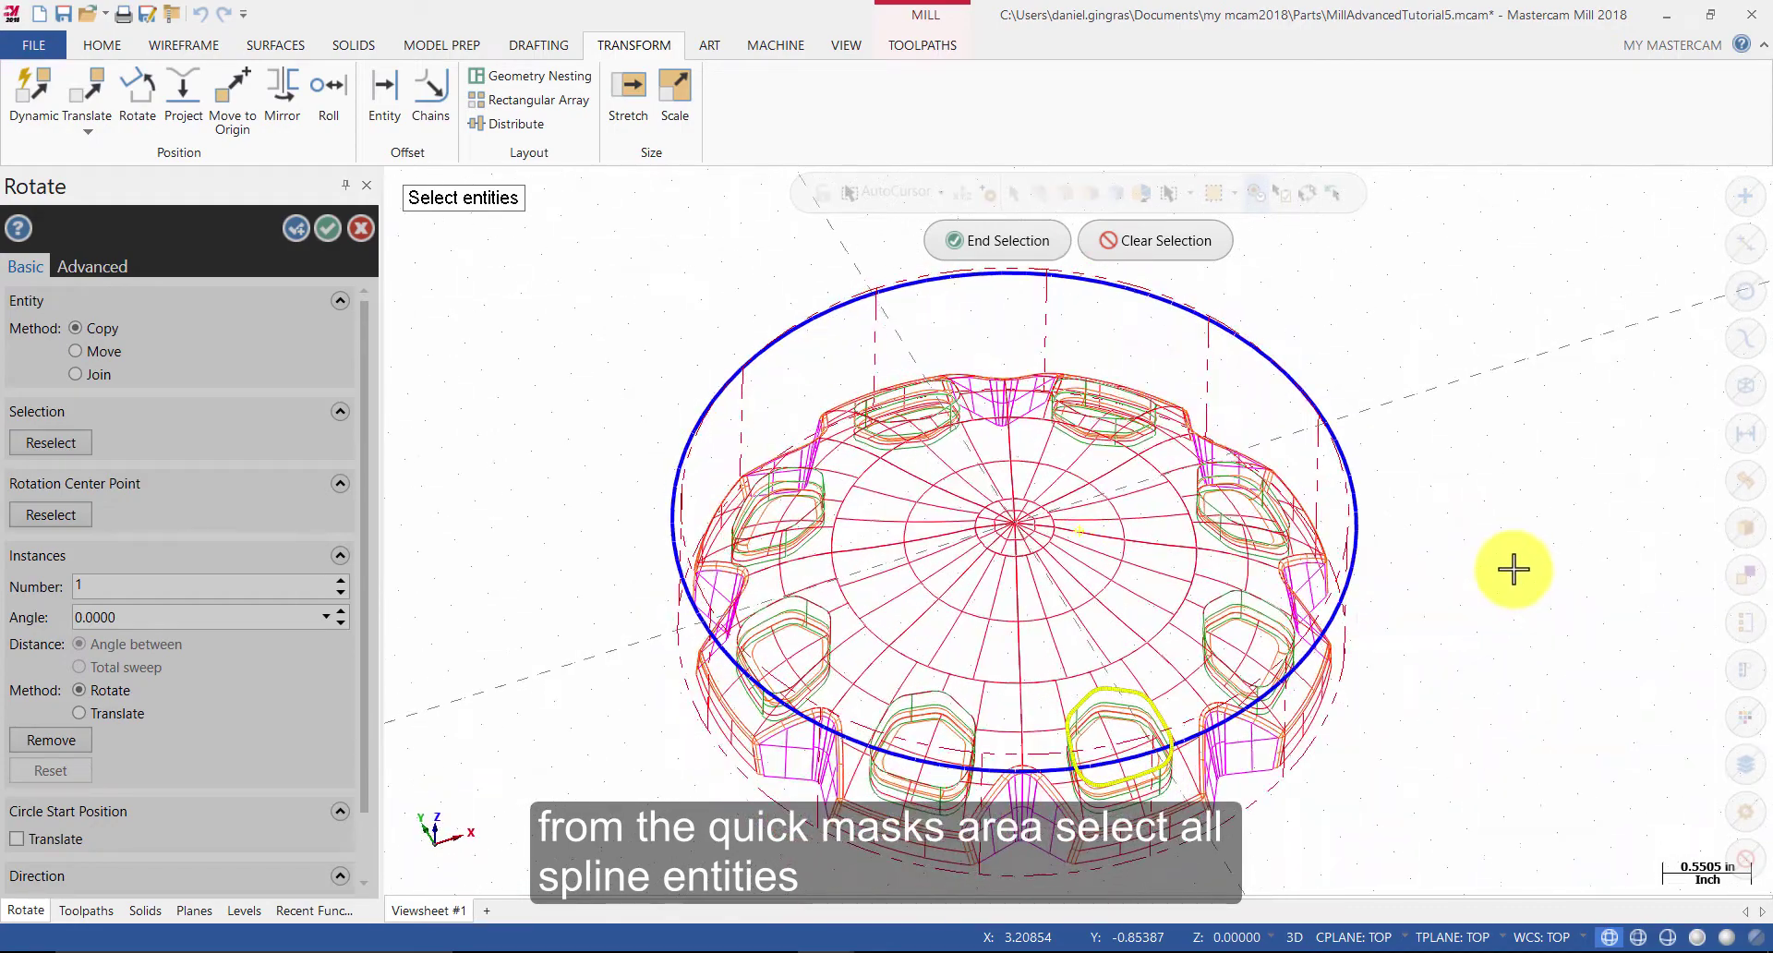
key(alt+s)
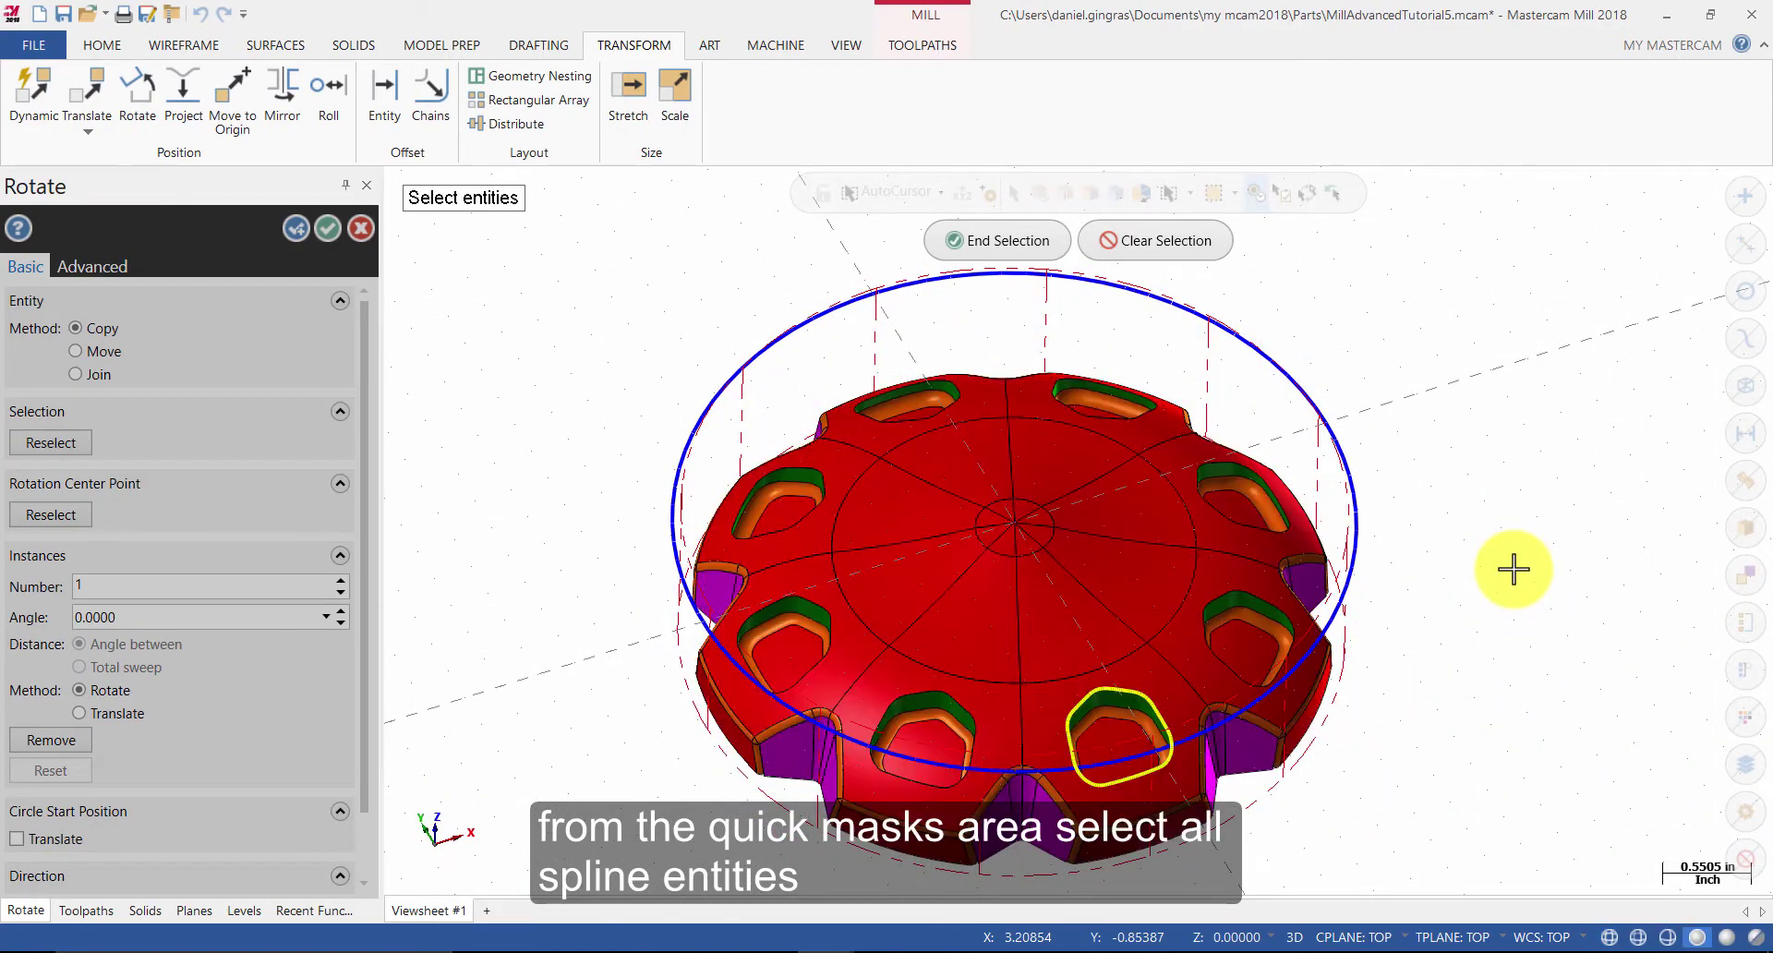
click(1091, 193)
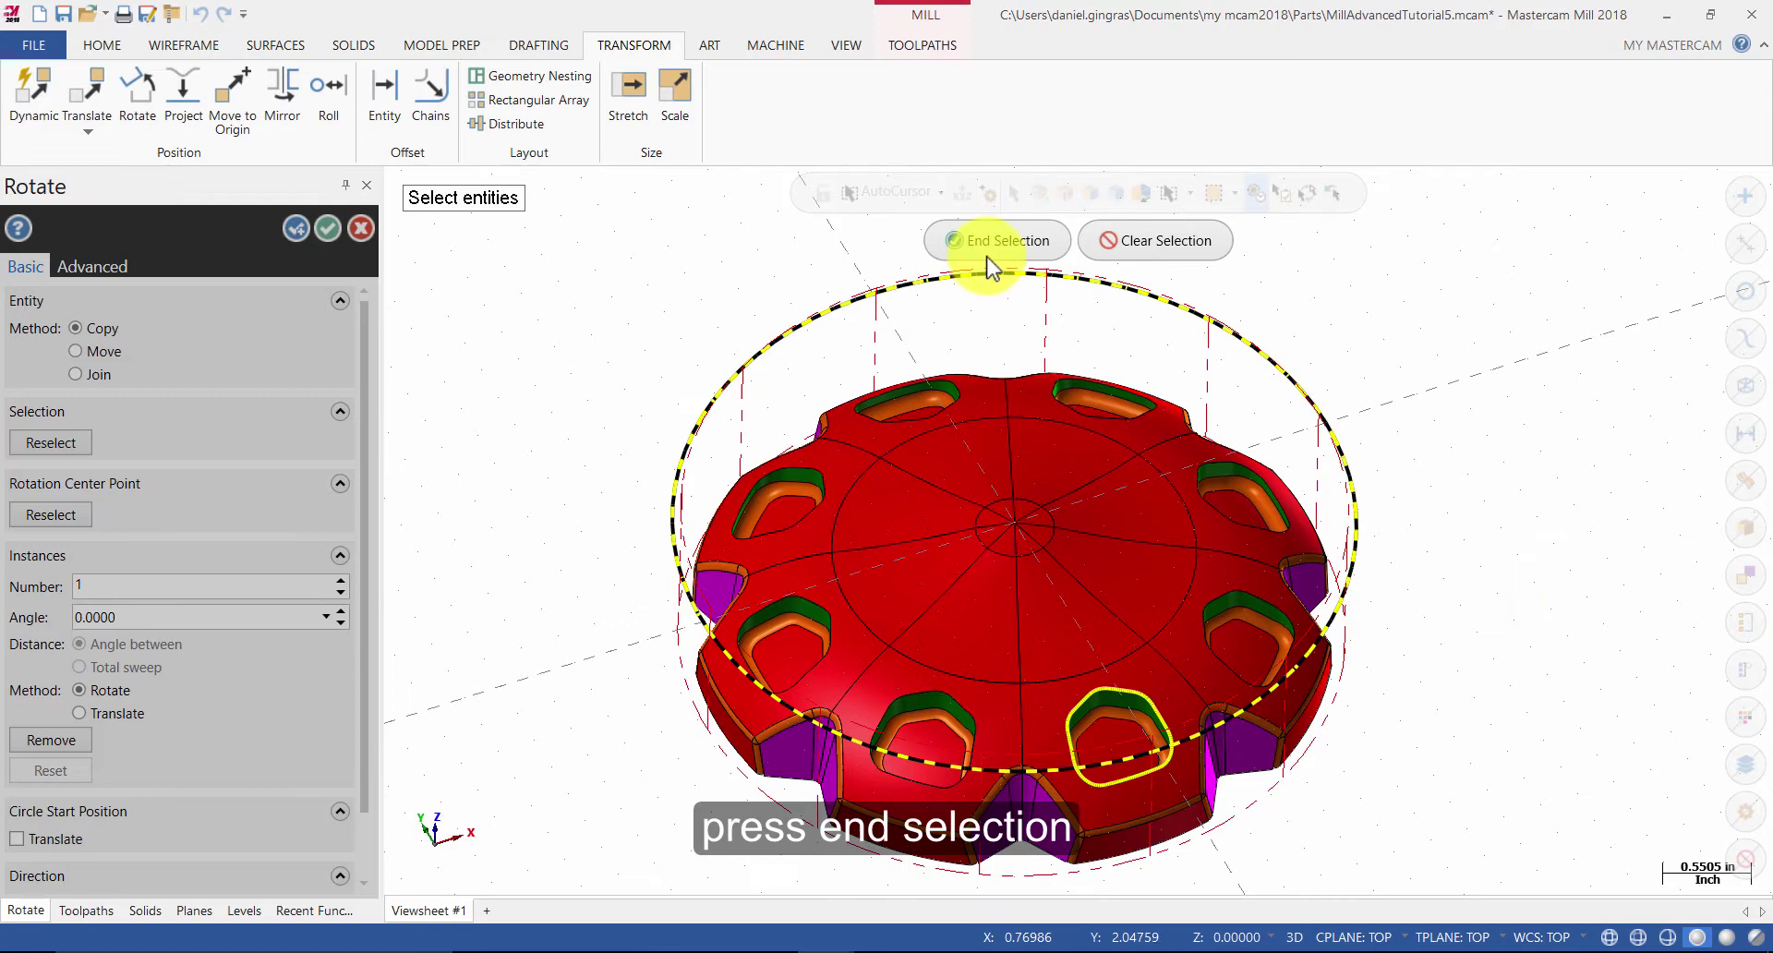
Make 7 rotated copies of the pocket spline at 45° steps, then clear the result colours.
click(984, 241)
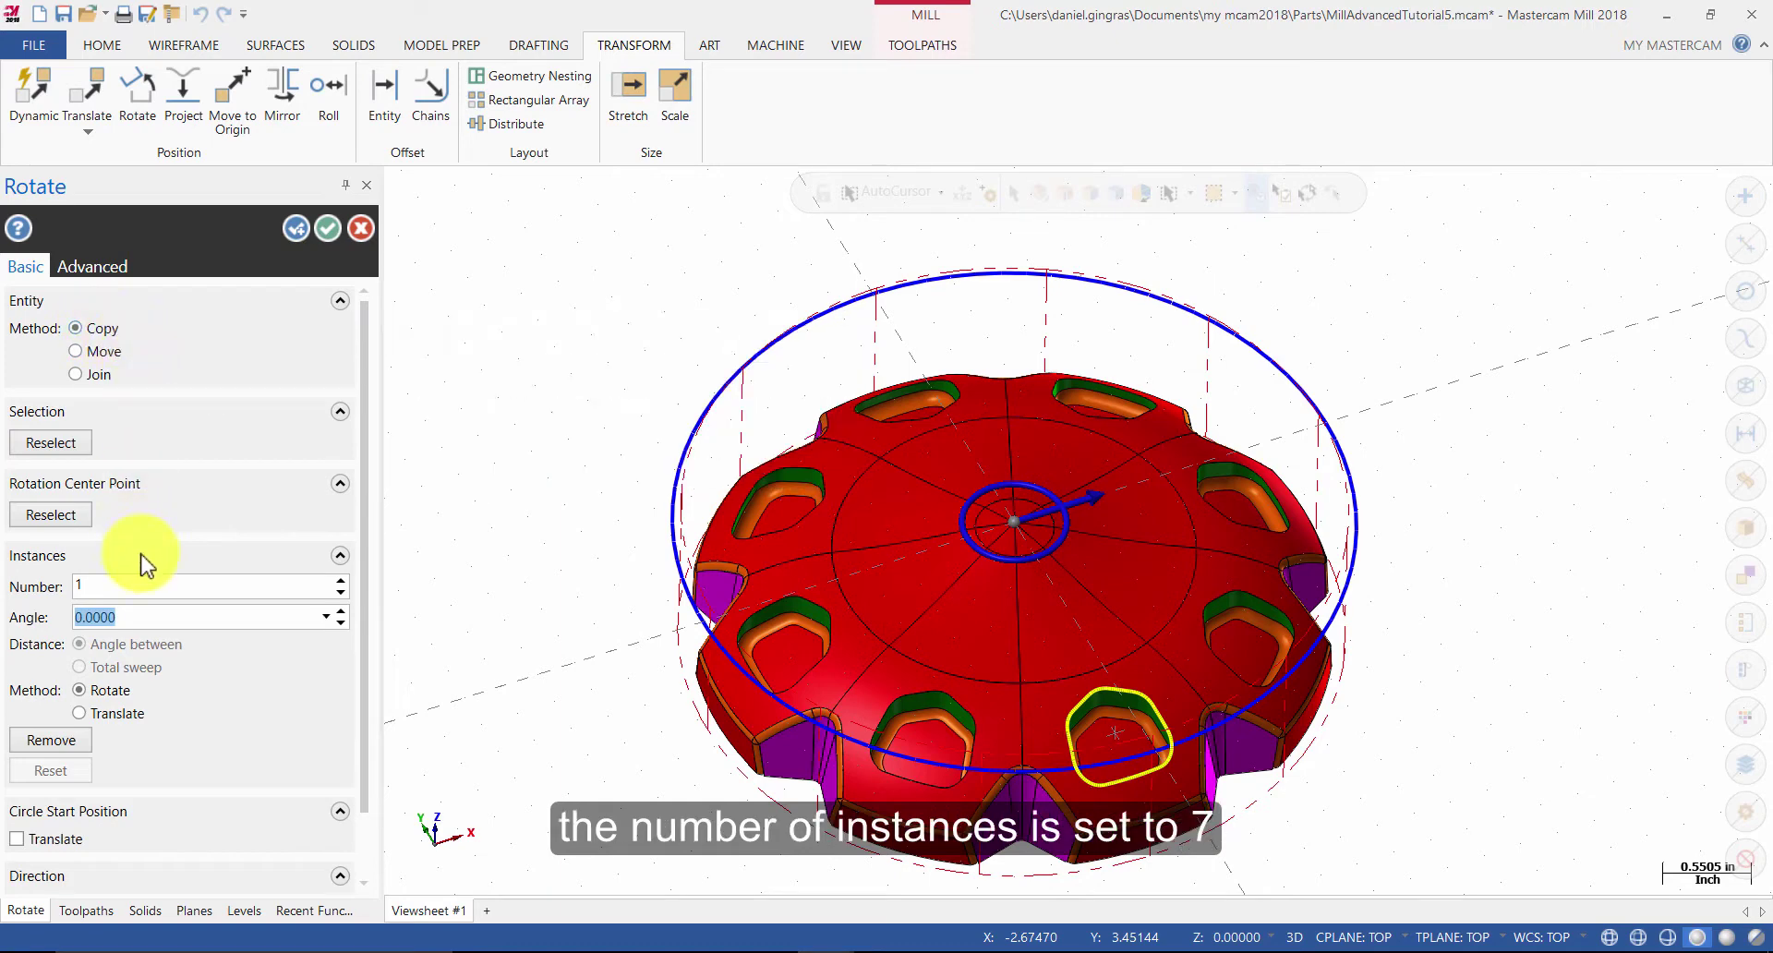
double_click(127, 587)
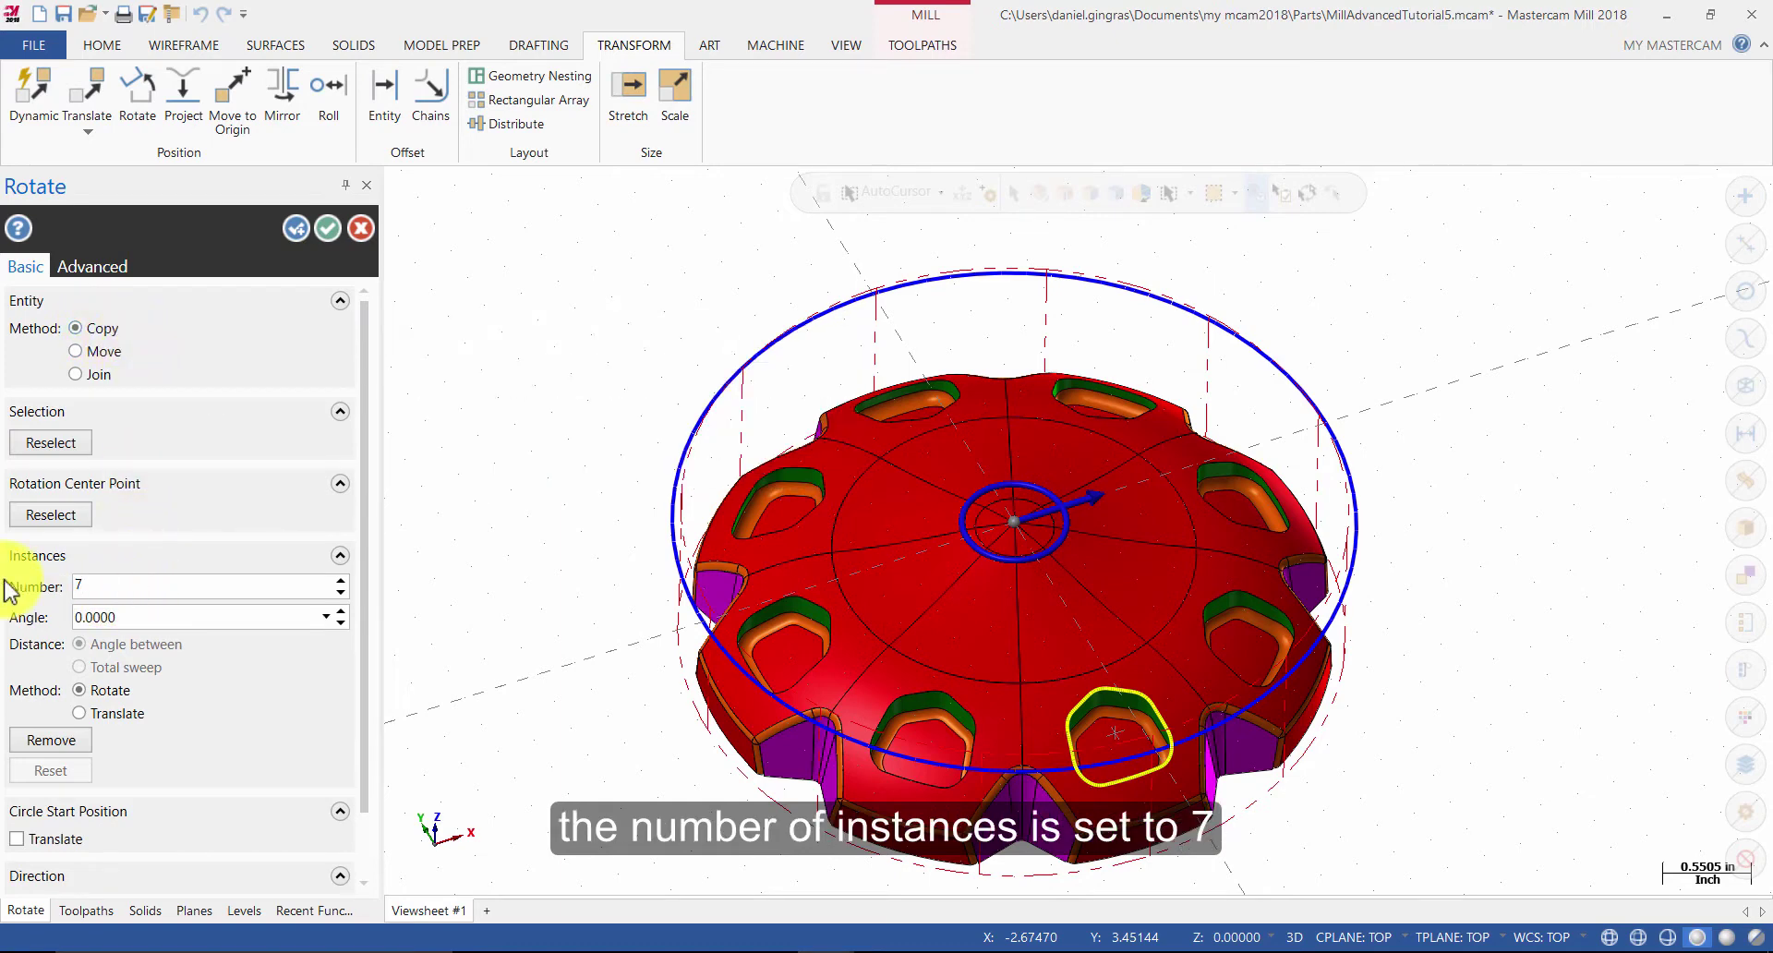
double_click(162, 618)
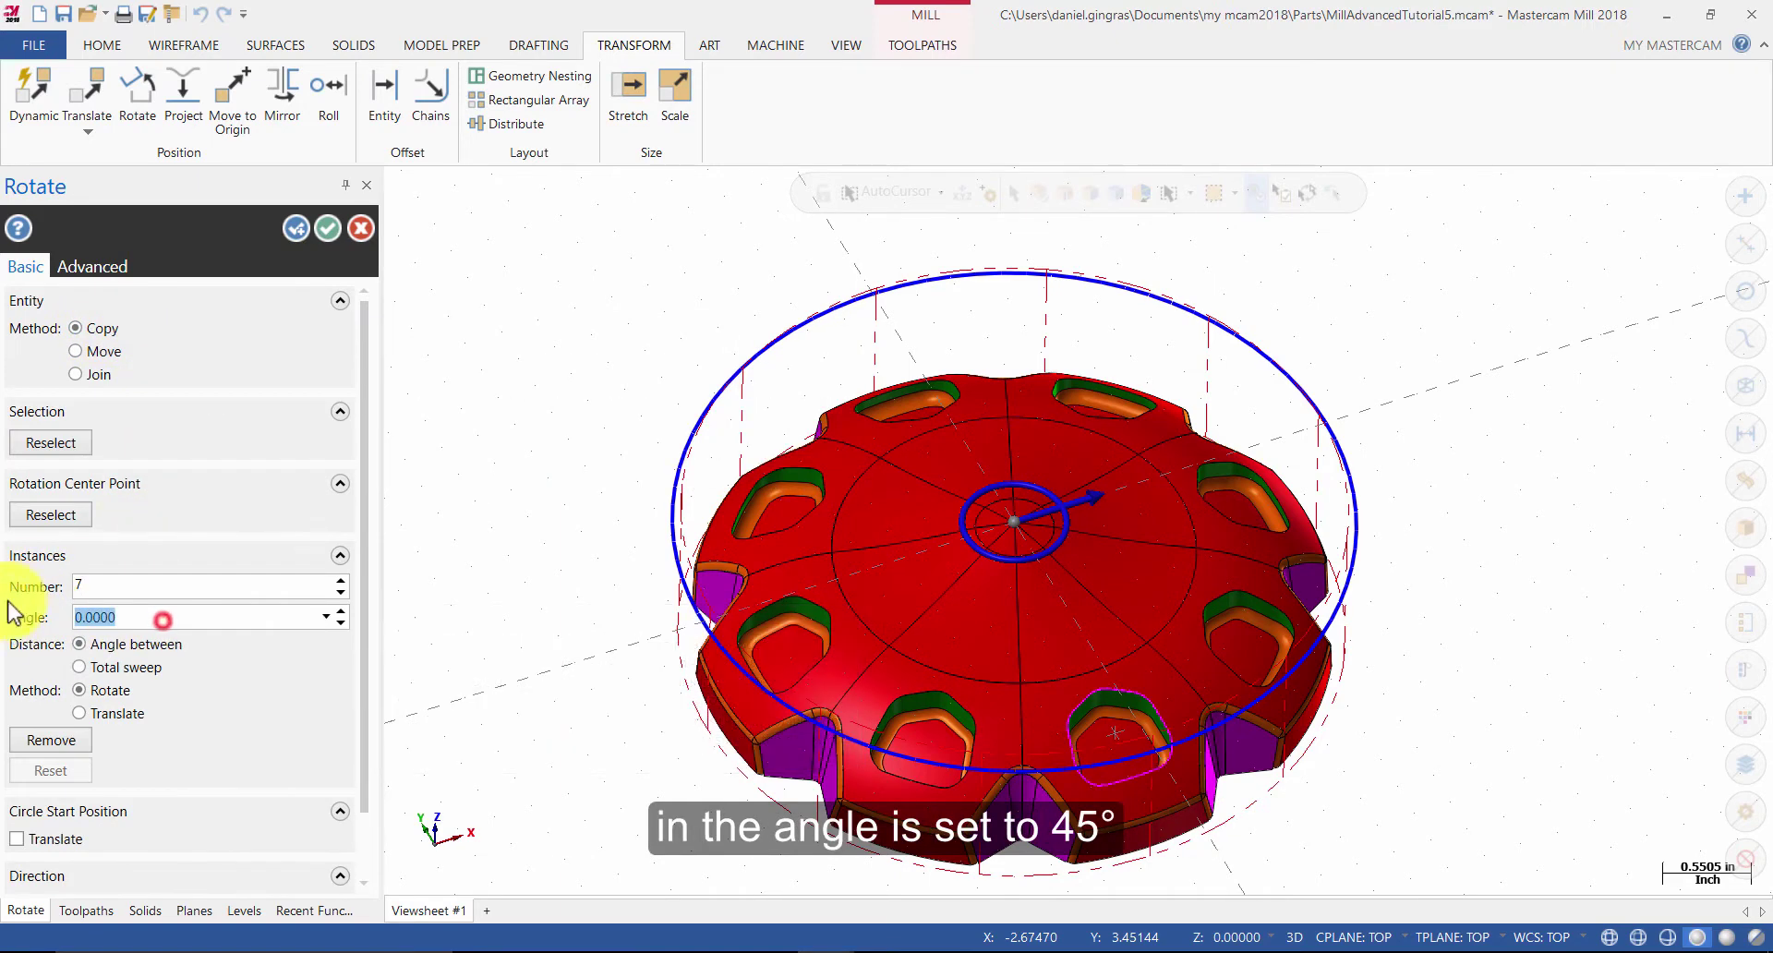
text(45)
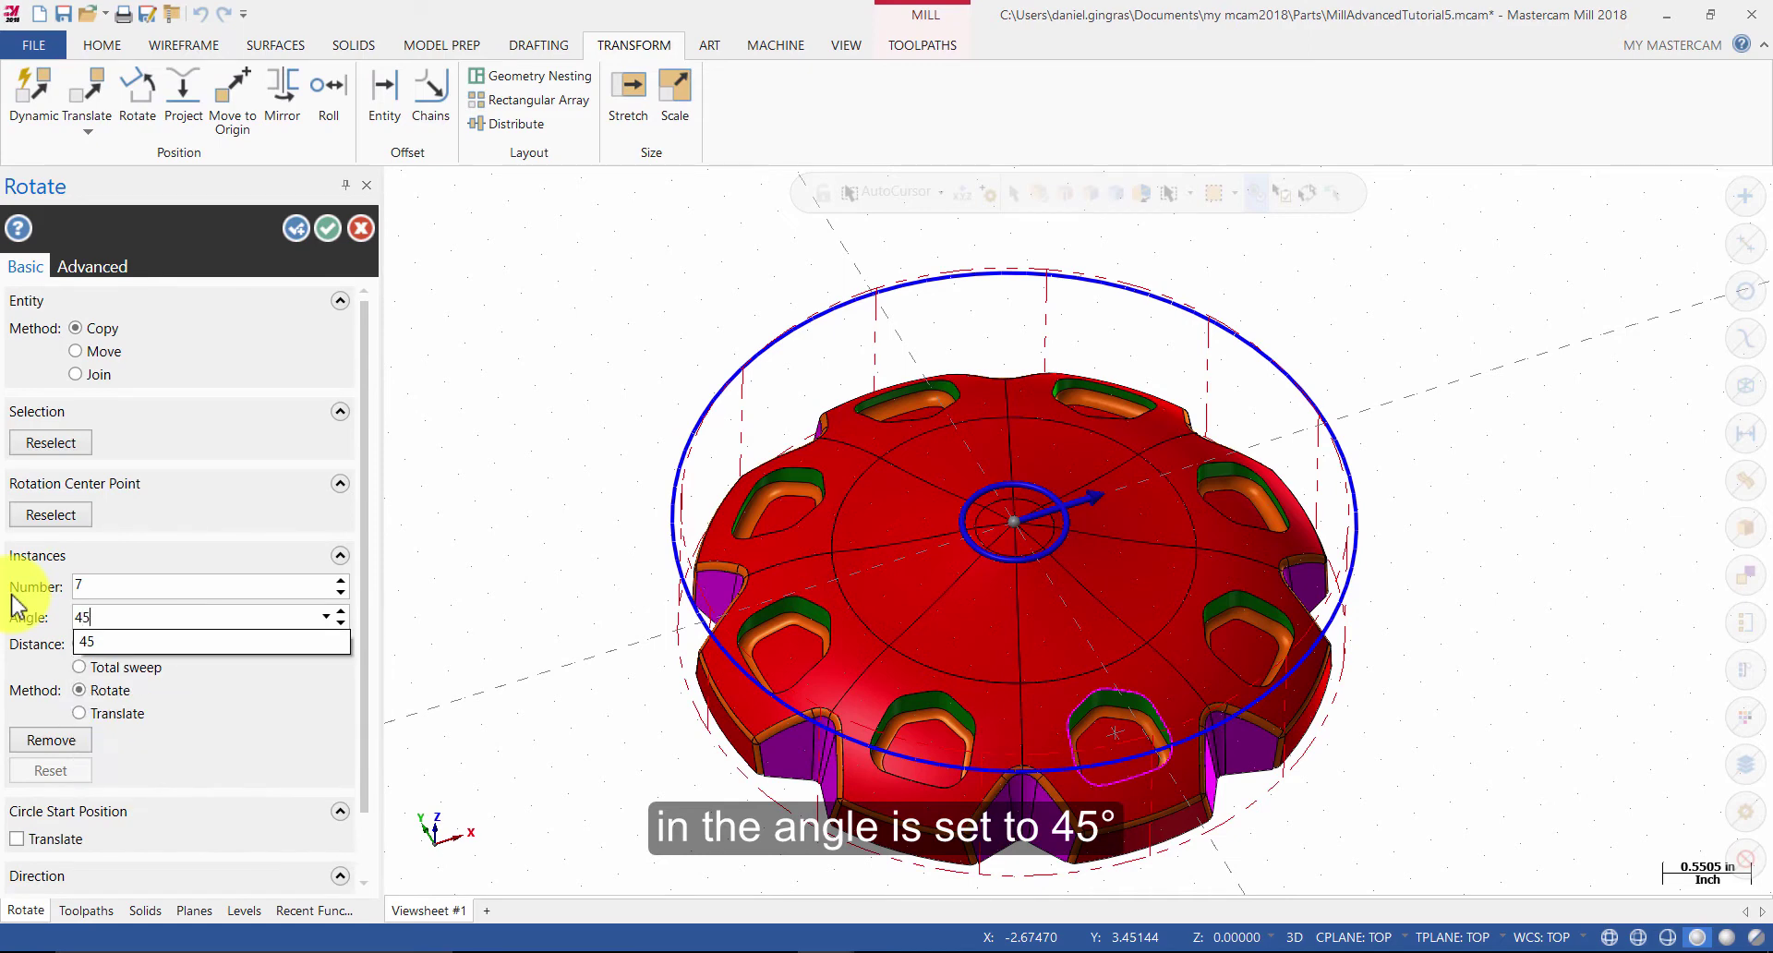
key(Return)
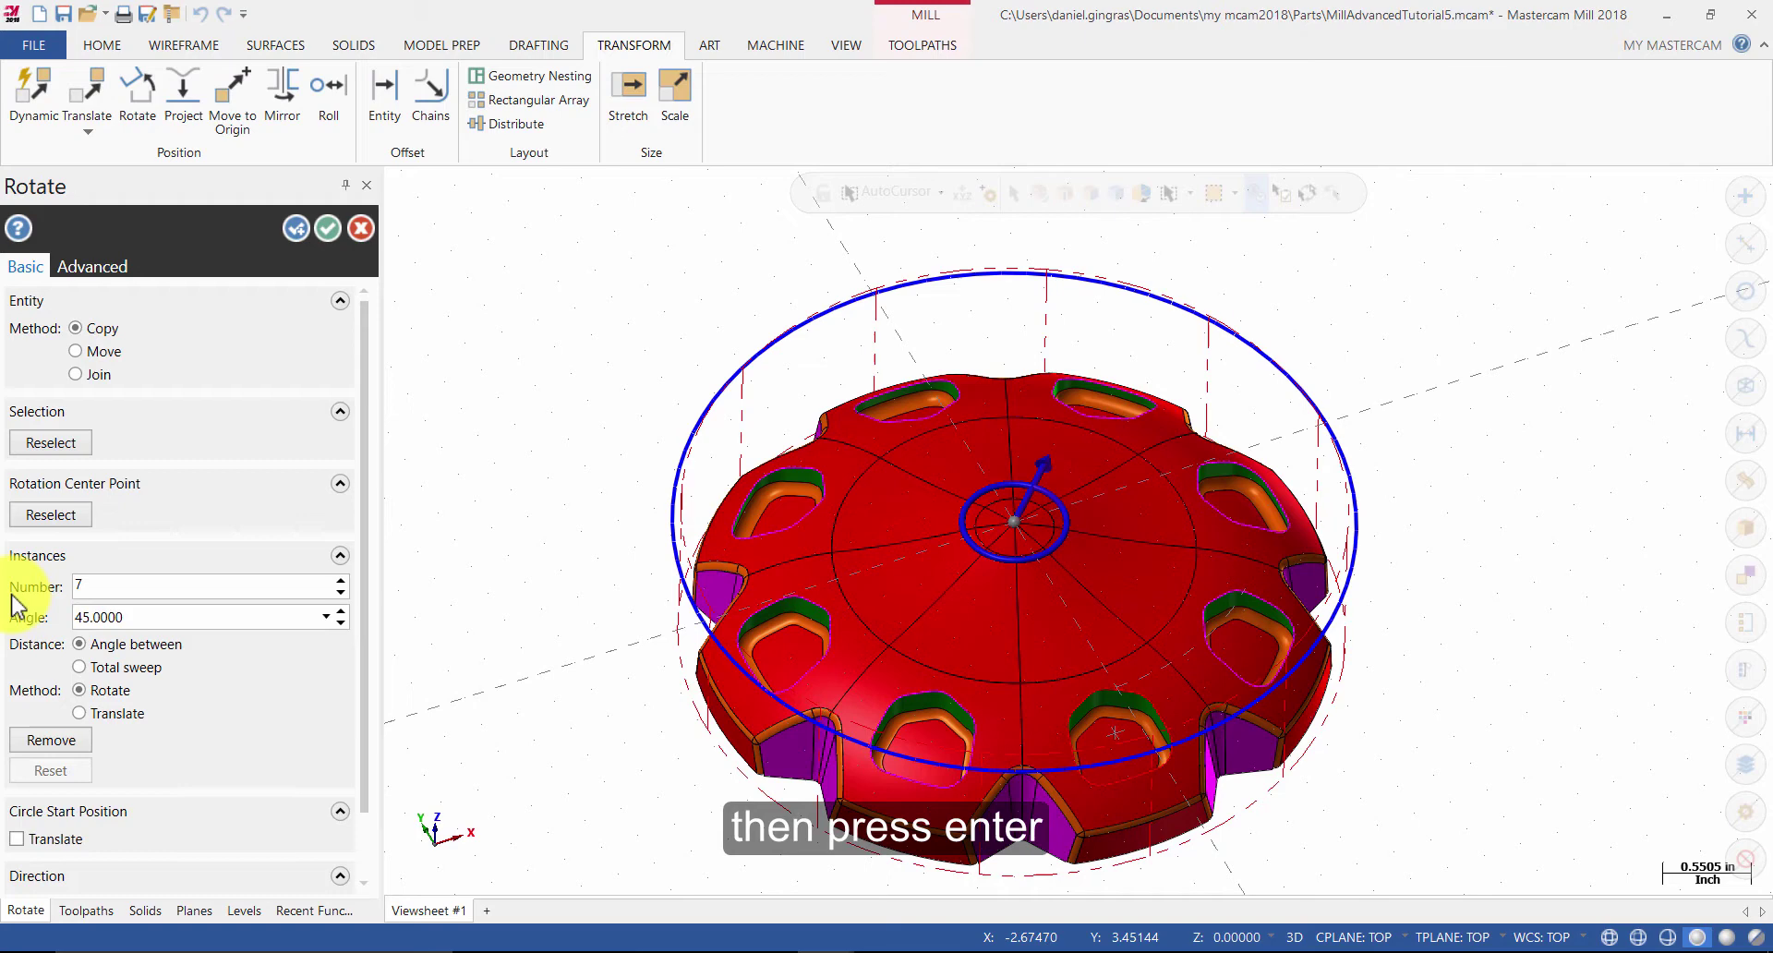
click(336, 223)
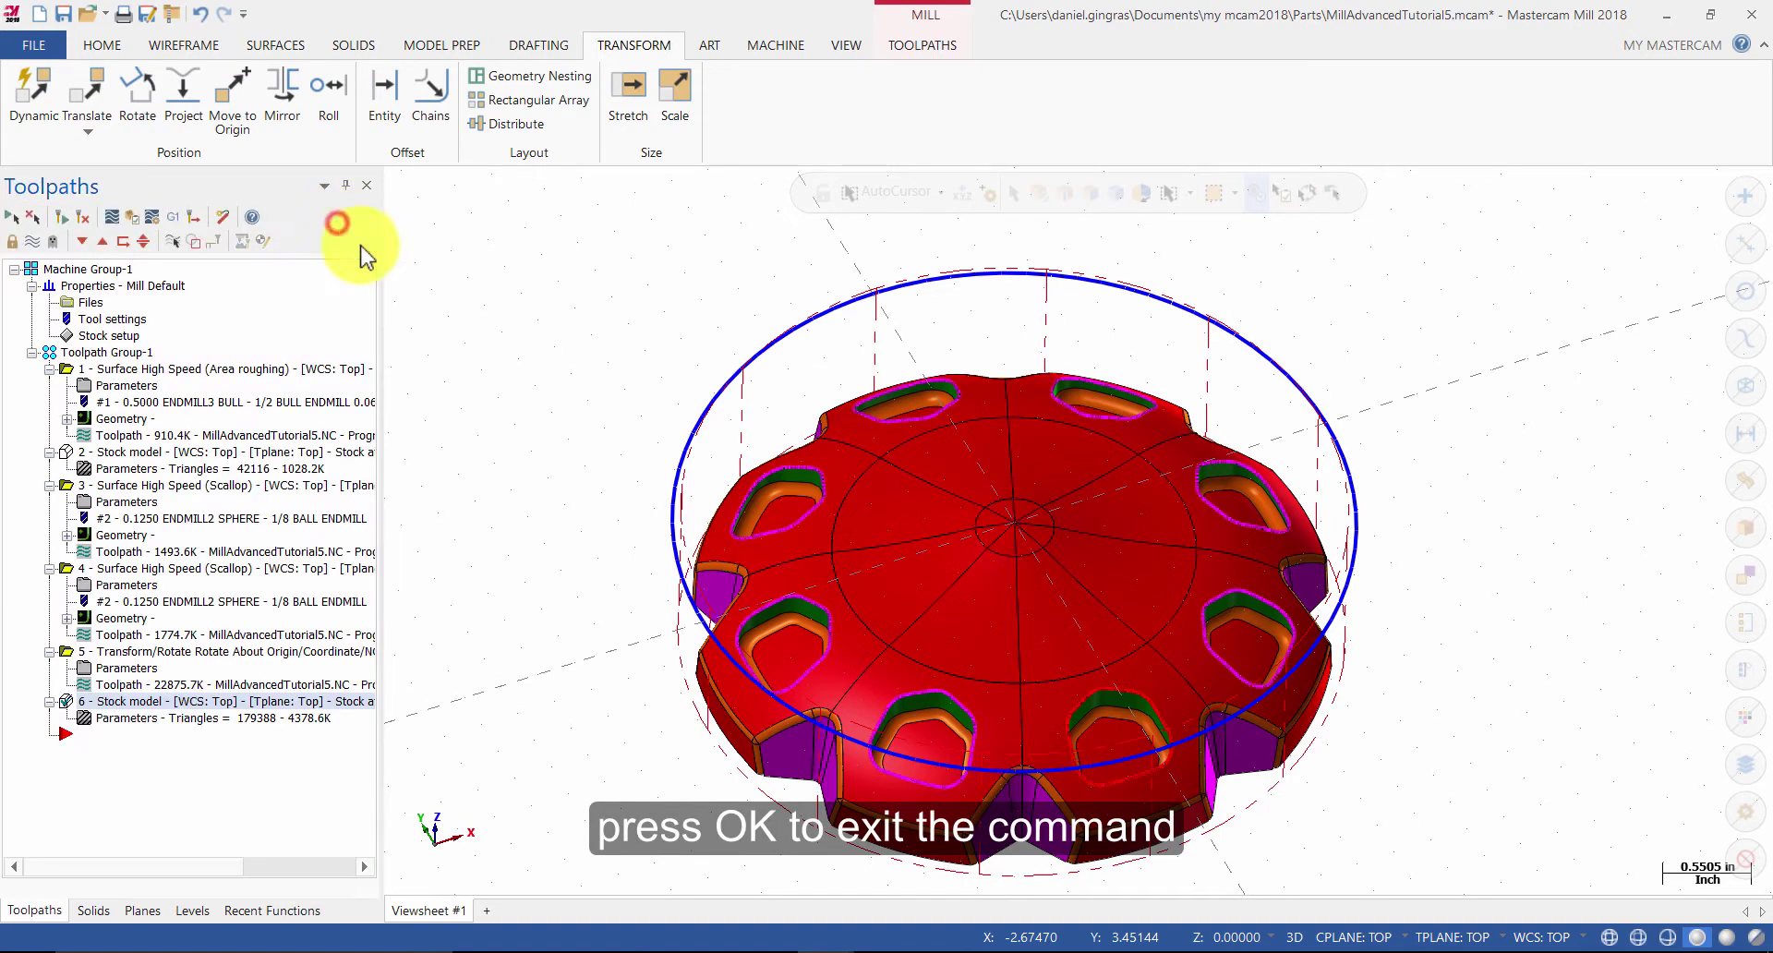
right_click(507, 403)
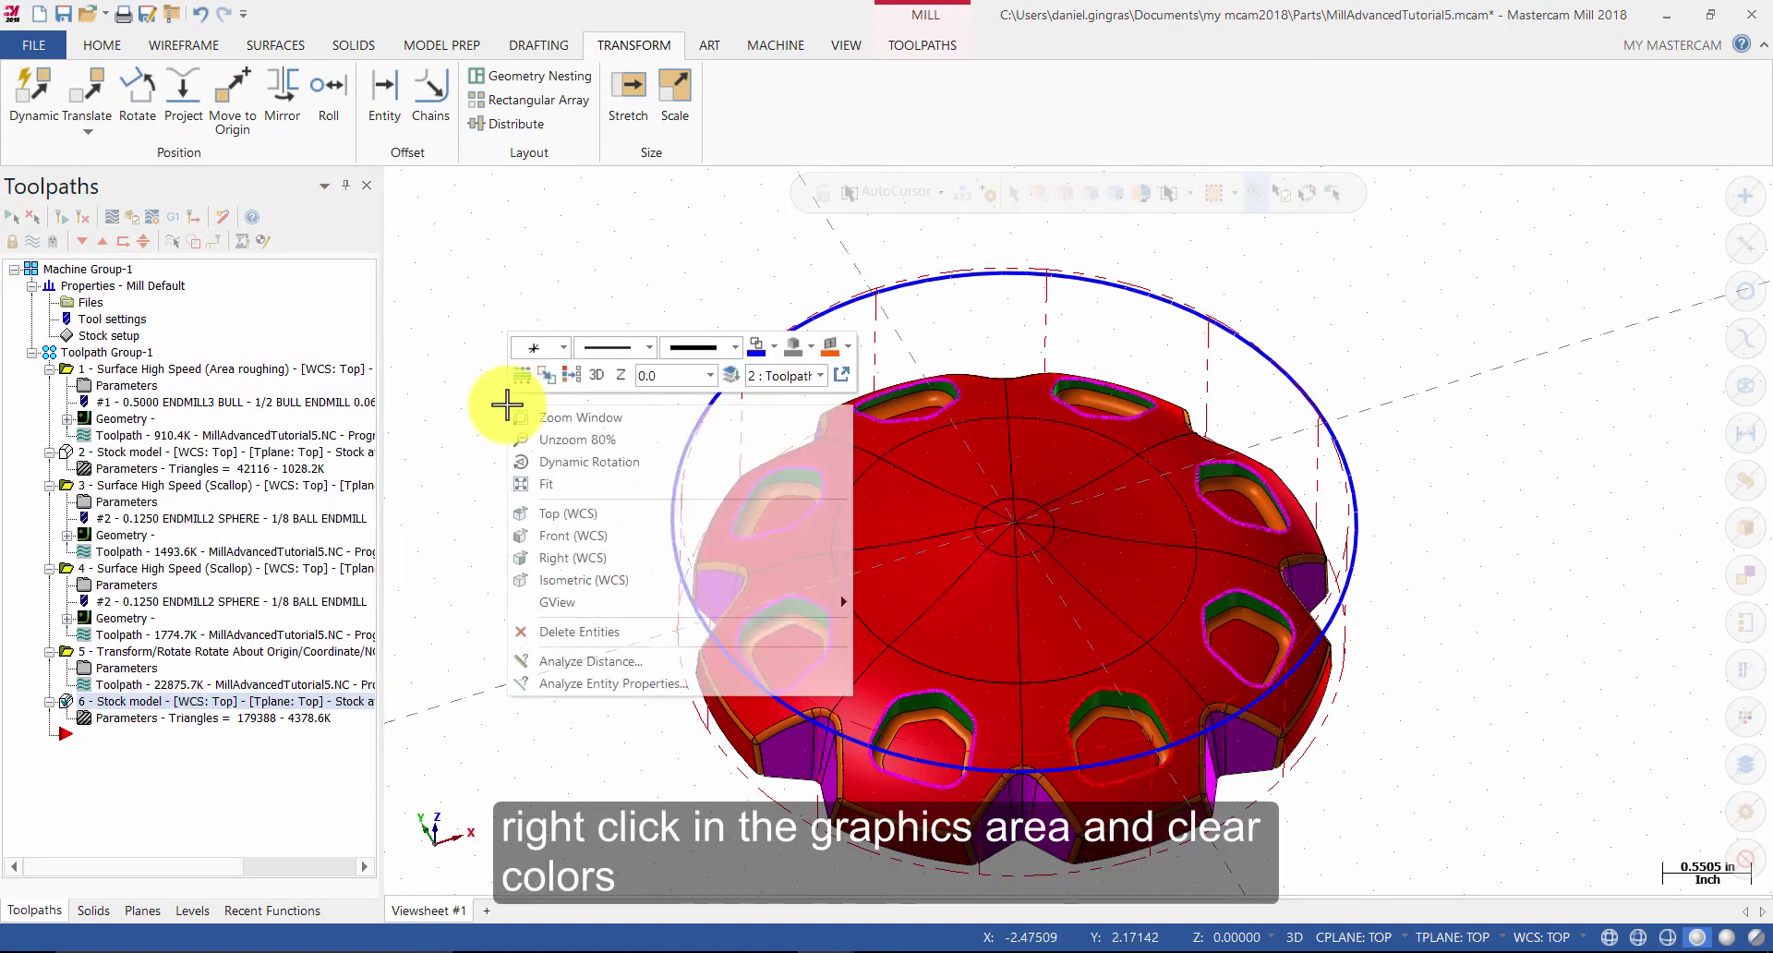
click(566, 379)
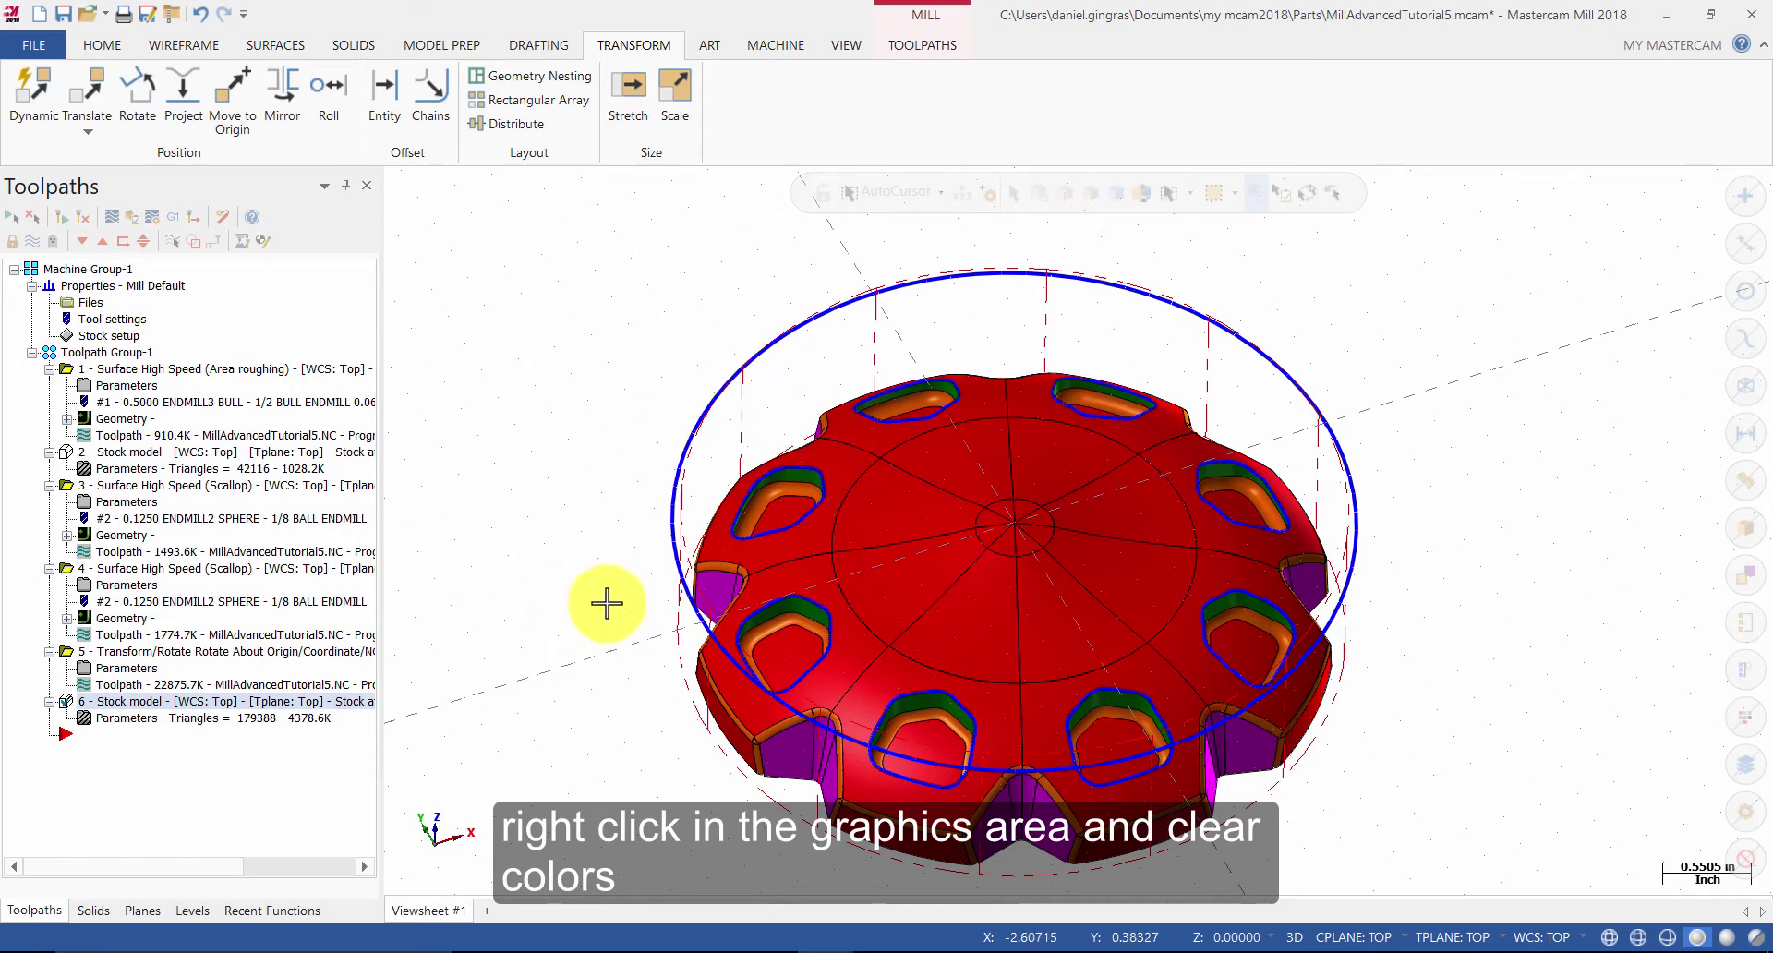
Copy the area roughing operation after stock model 6 and move the insert arrow below it.
click(199, 370)
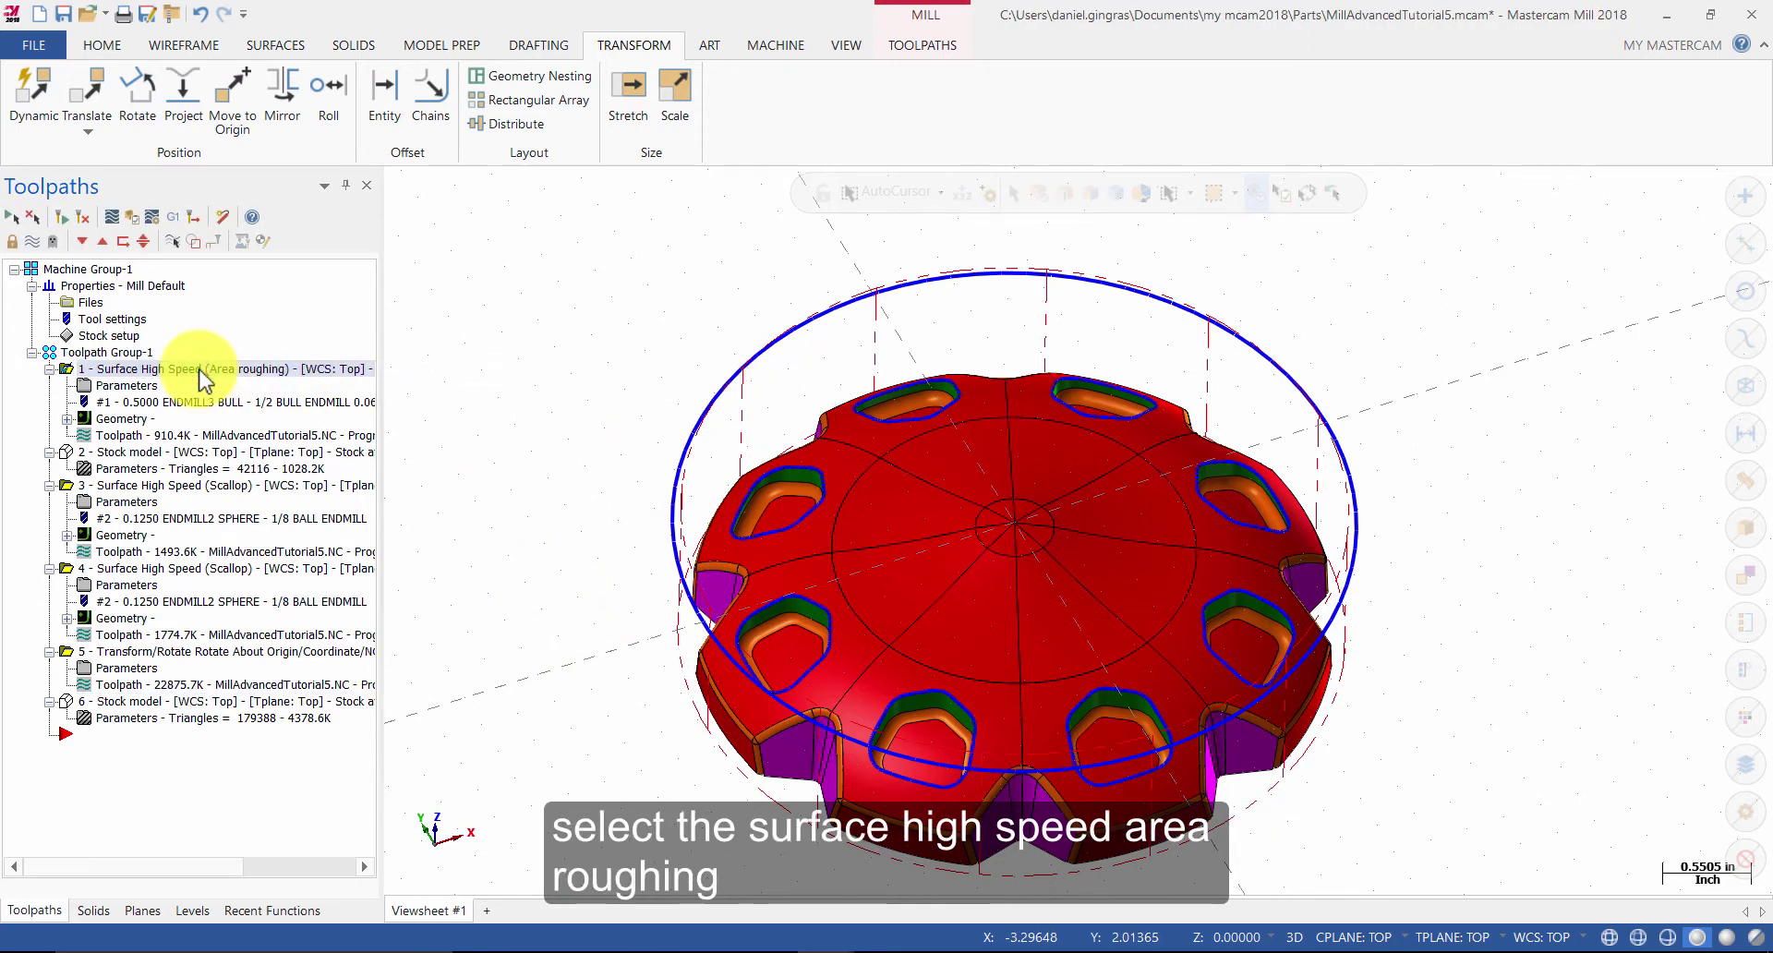
right_drag(201, 373, 205, 774)
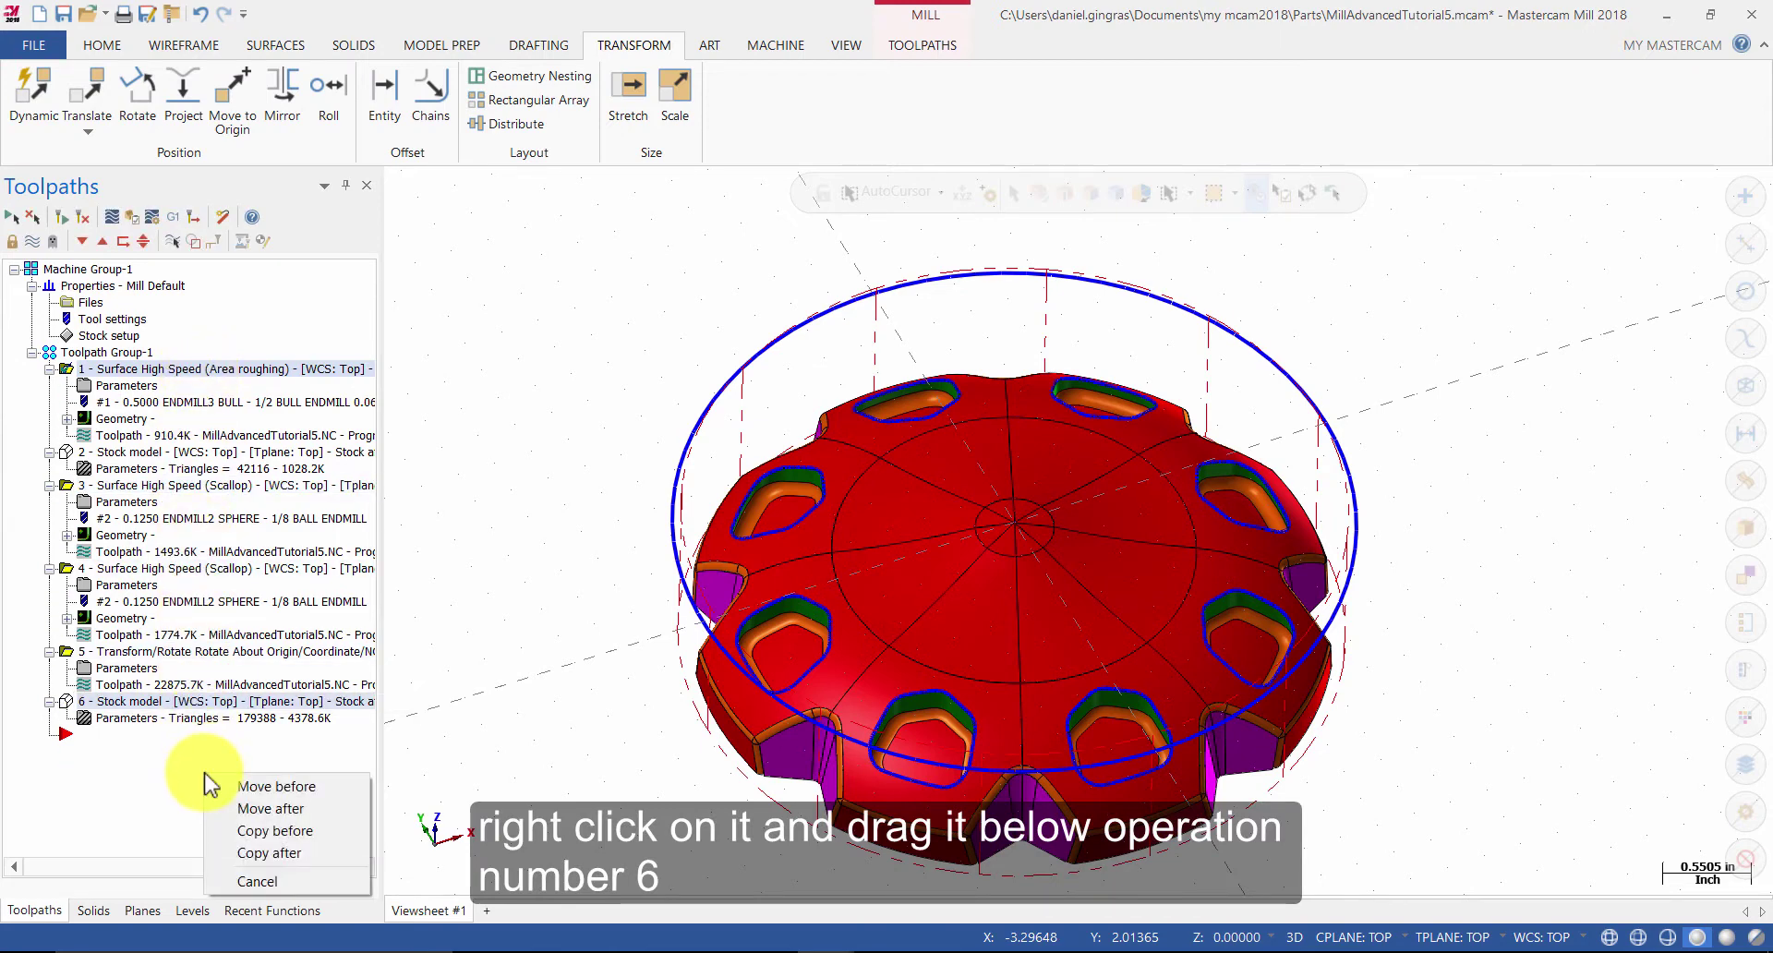
click(254, 854)
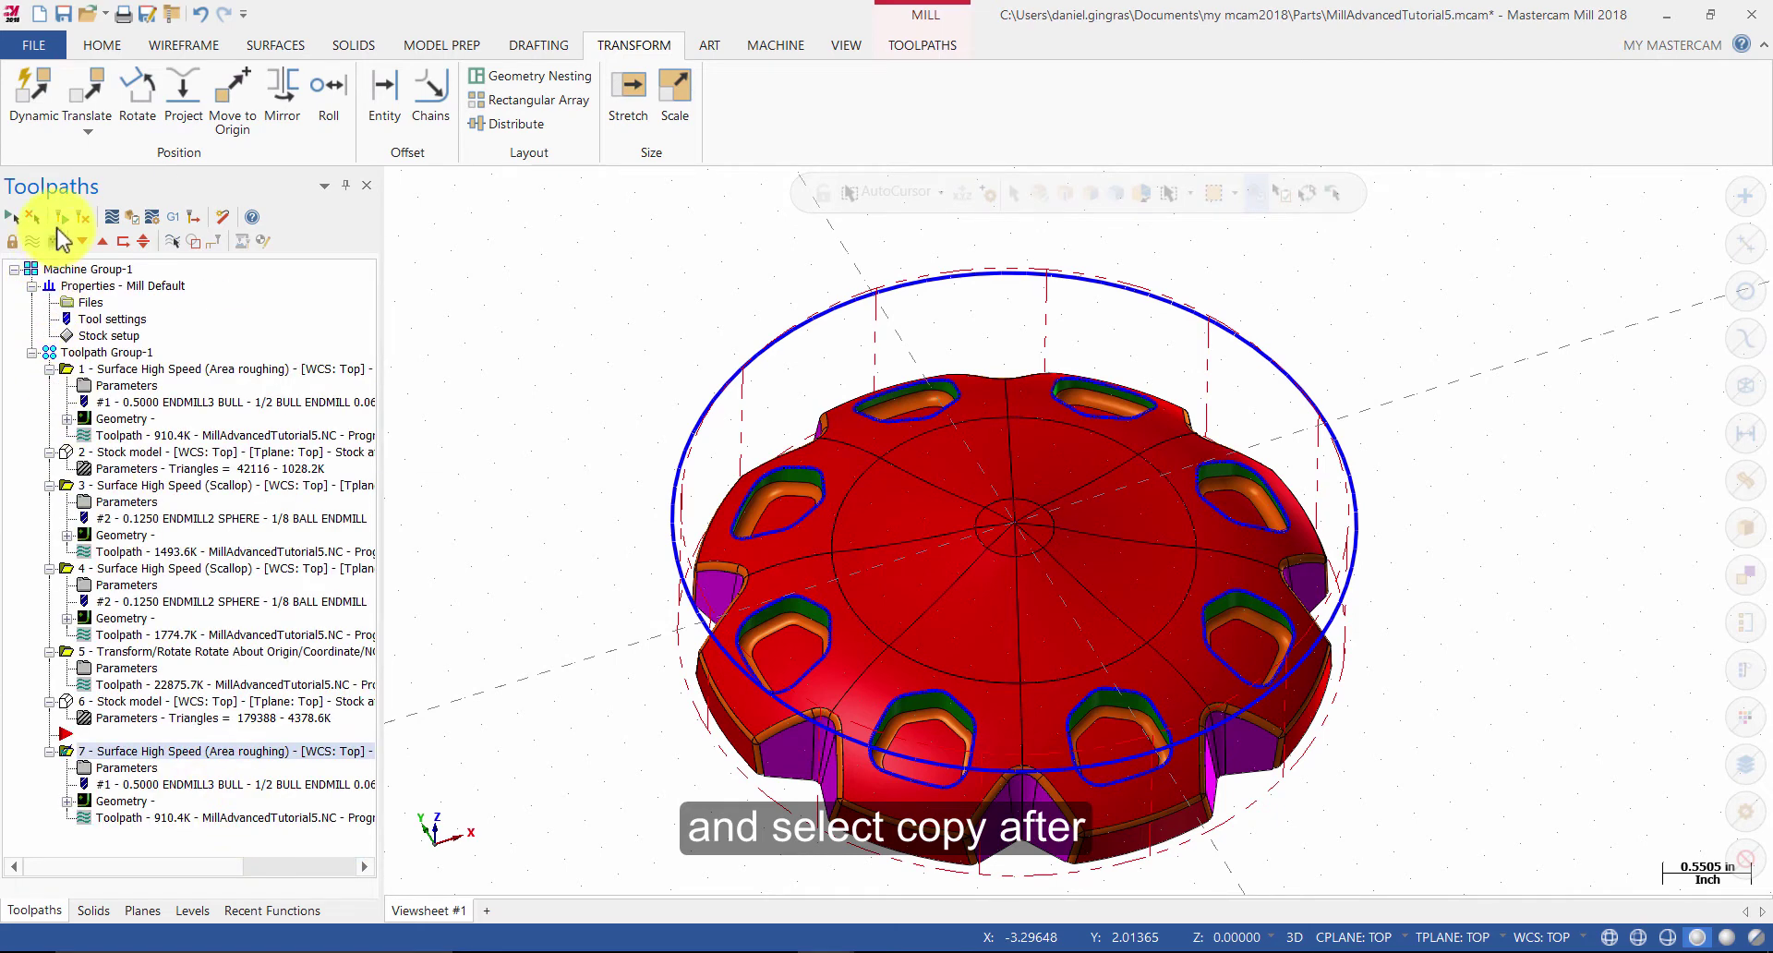
click(85, 243)
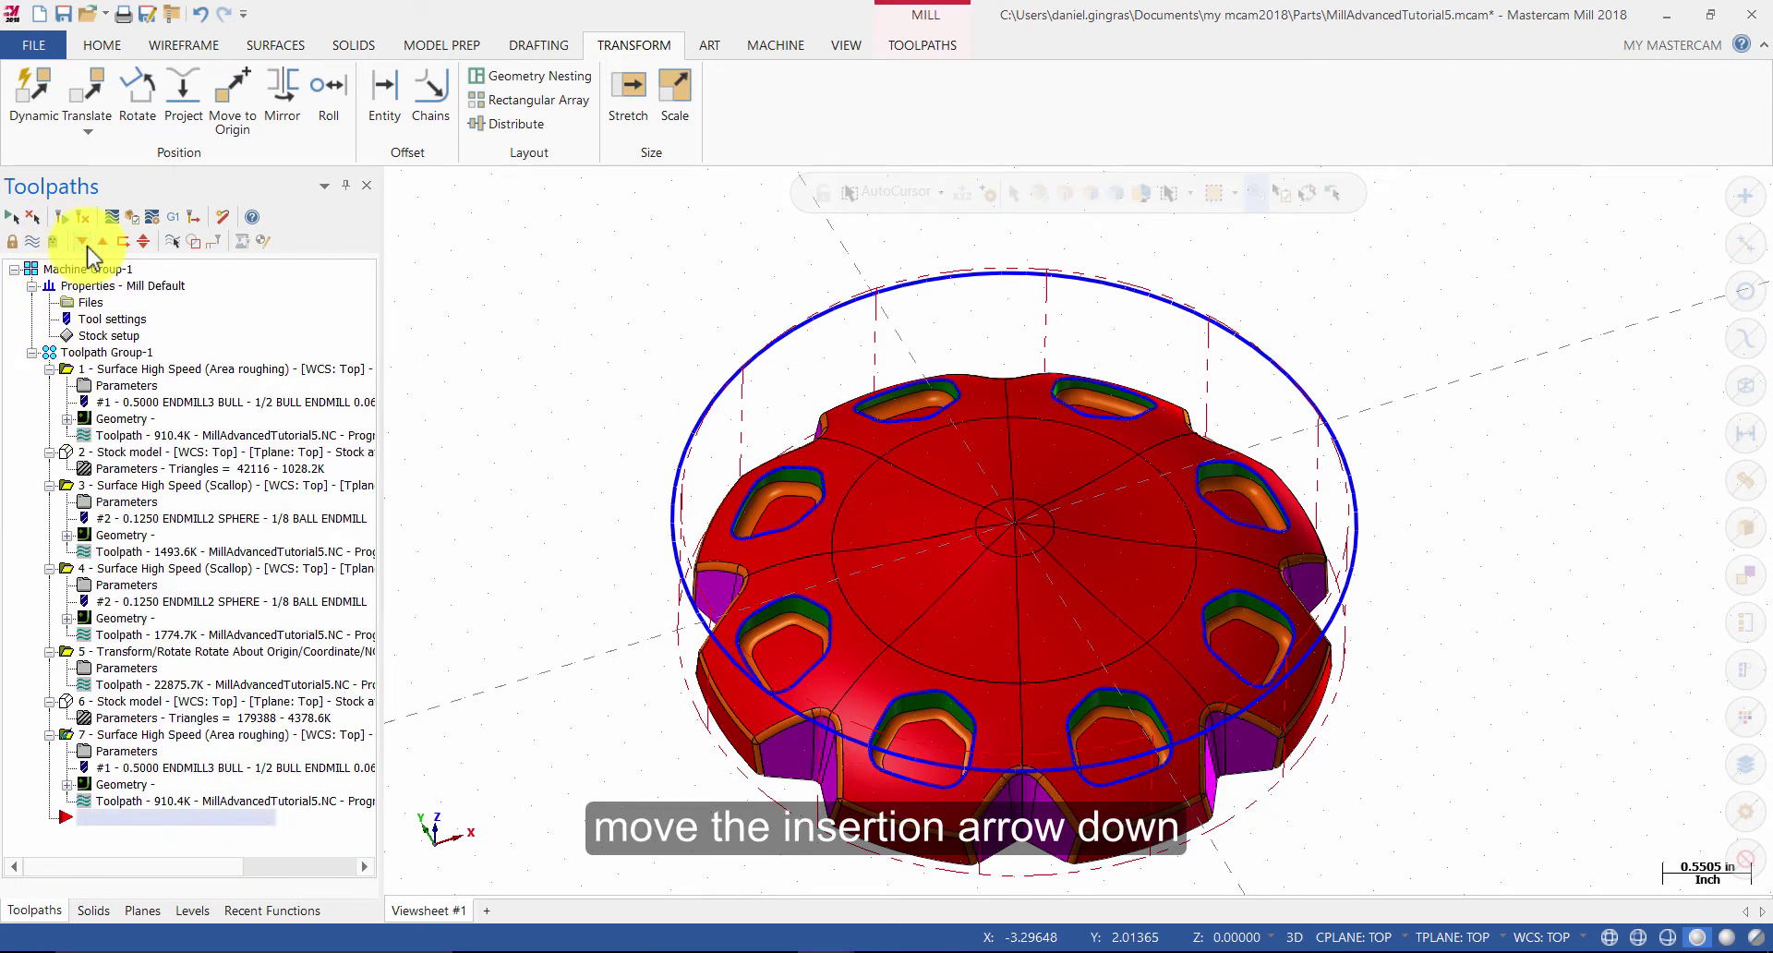
Change operation 7's parameters to a Finishing toolpath with the Spiral strategy.
click(135, 753)
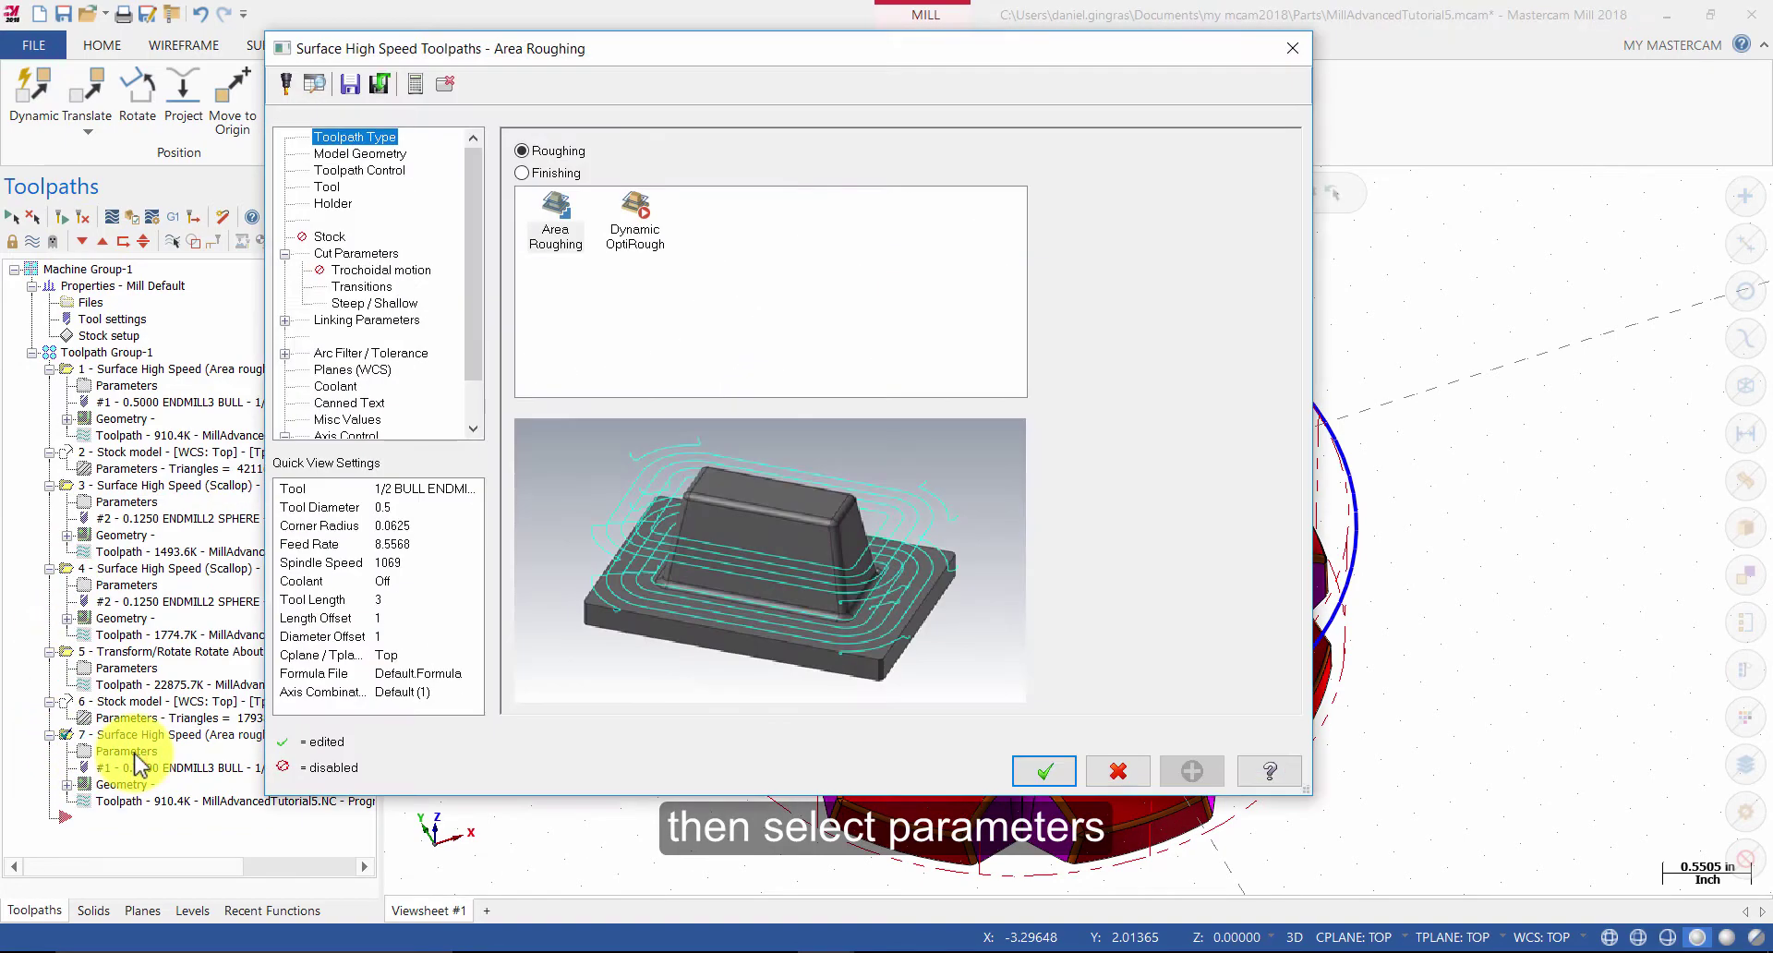
click(551, 175)
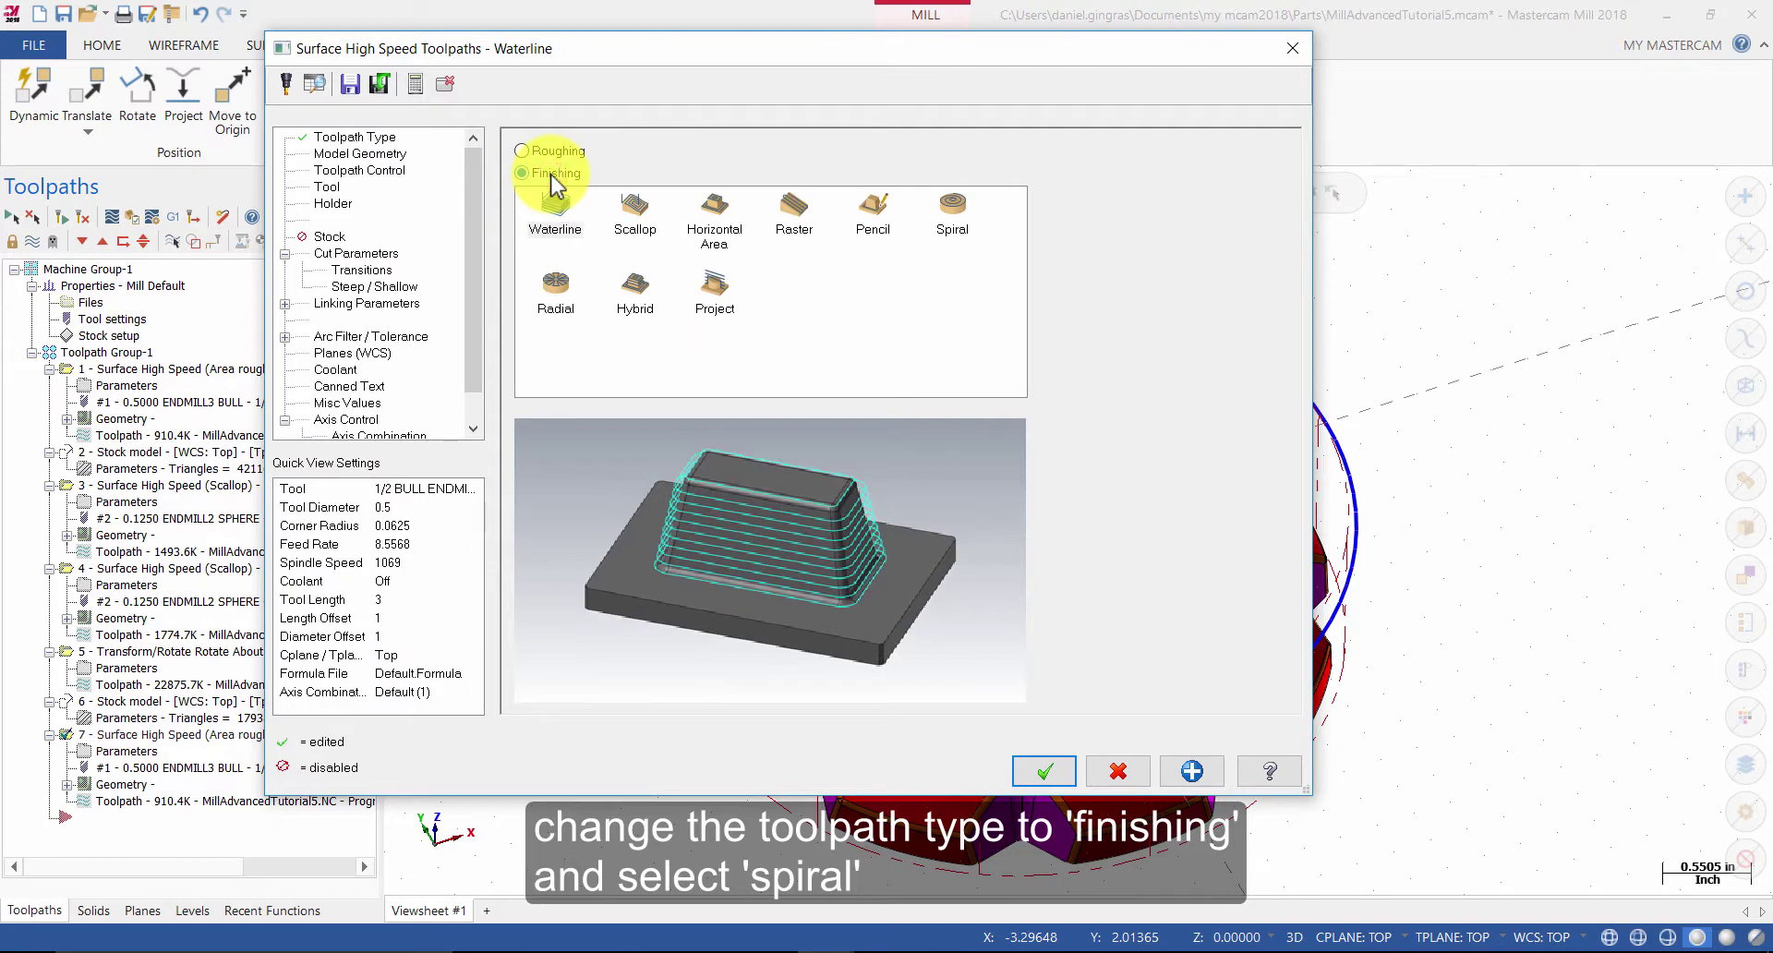
click(948, 222)
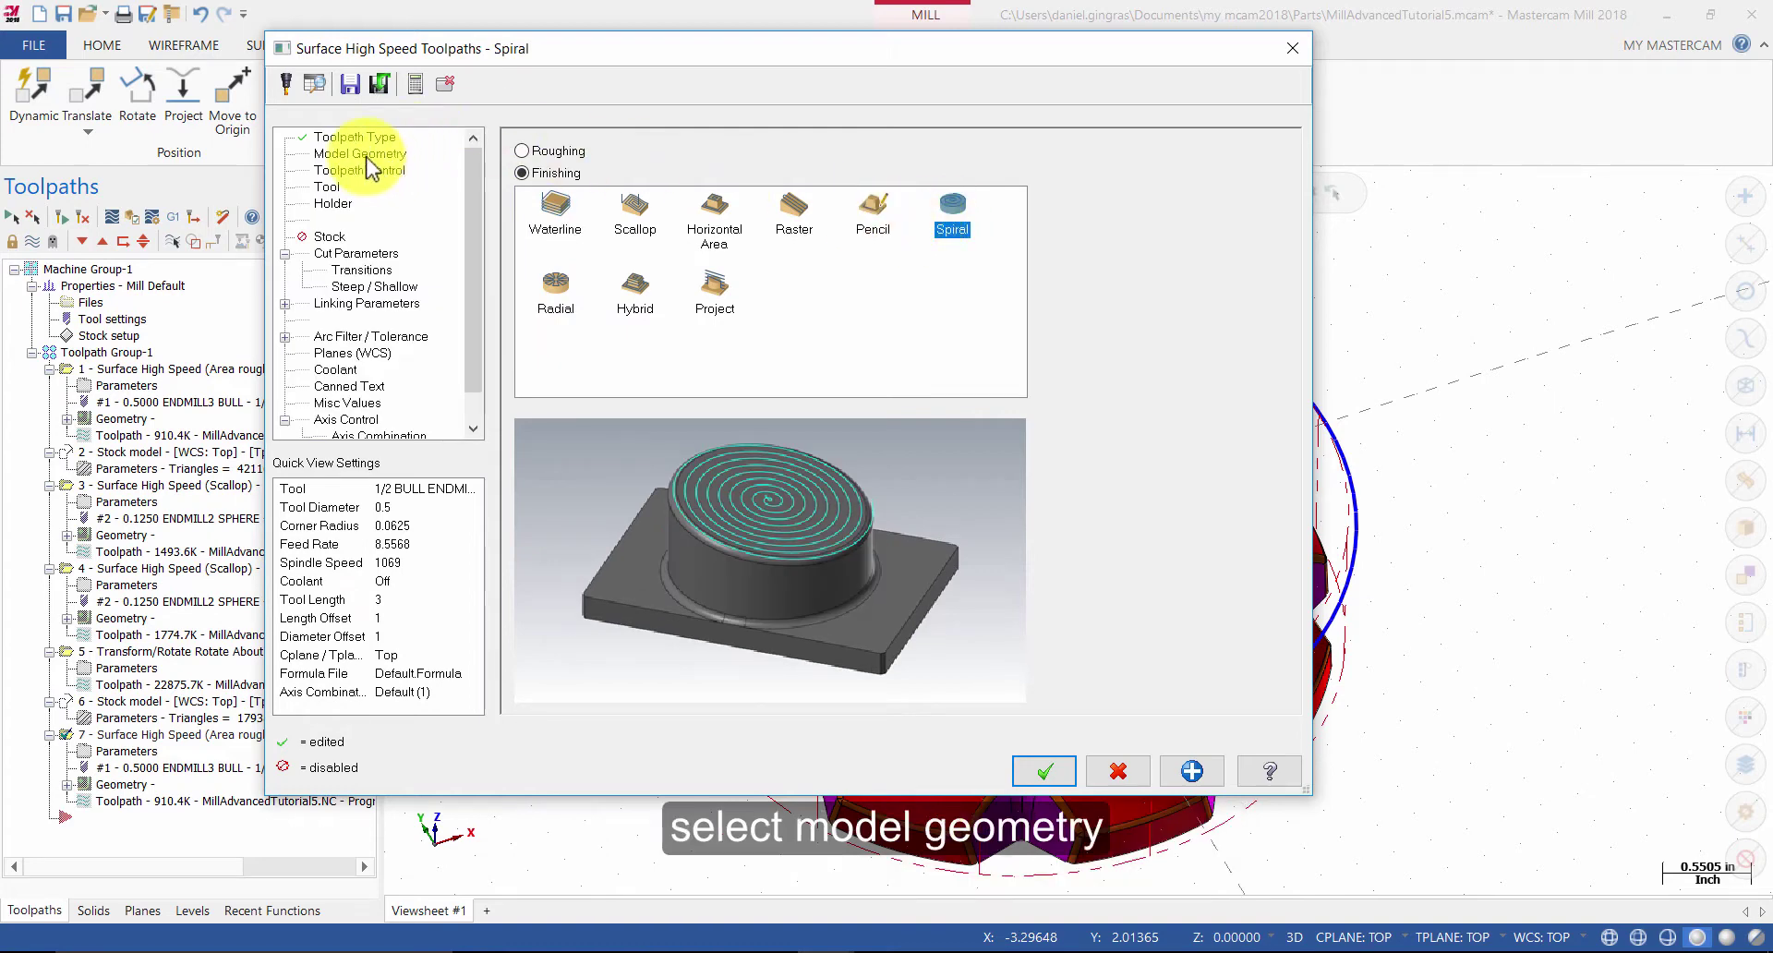
Set model geometry wall and floor stock to 0 and begin selecting containment boundary chains.
click(366, 154)
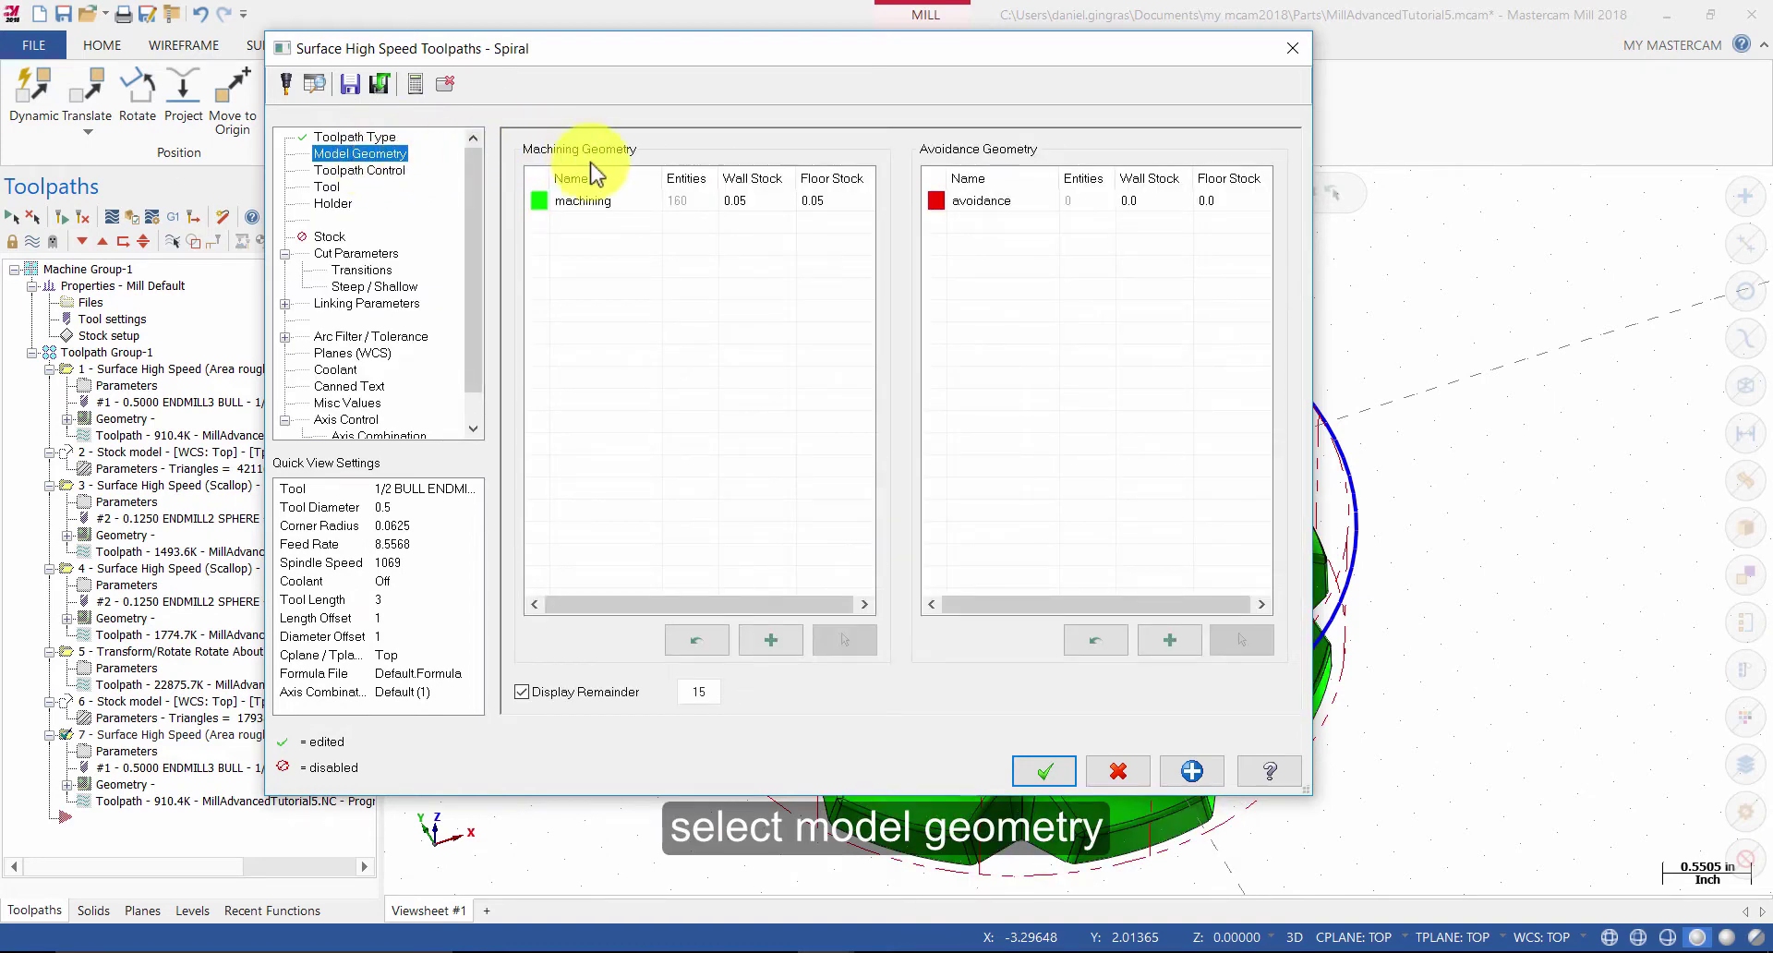
double_click(750, 202)
text(0)
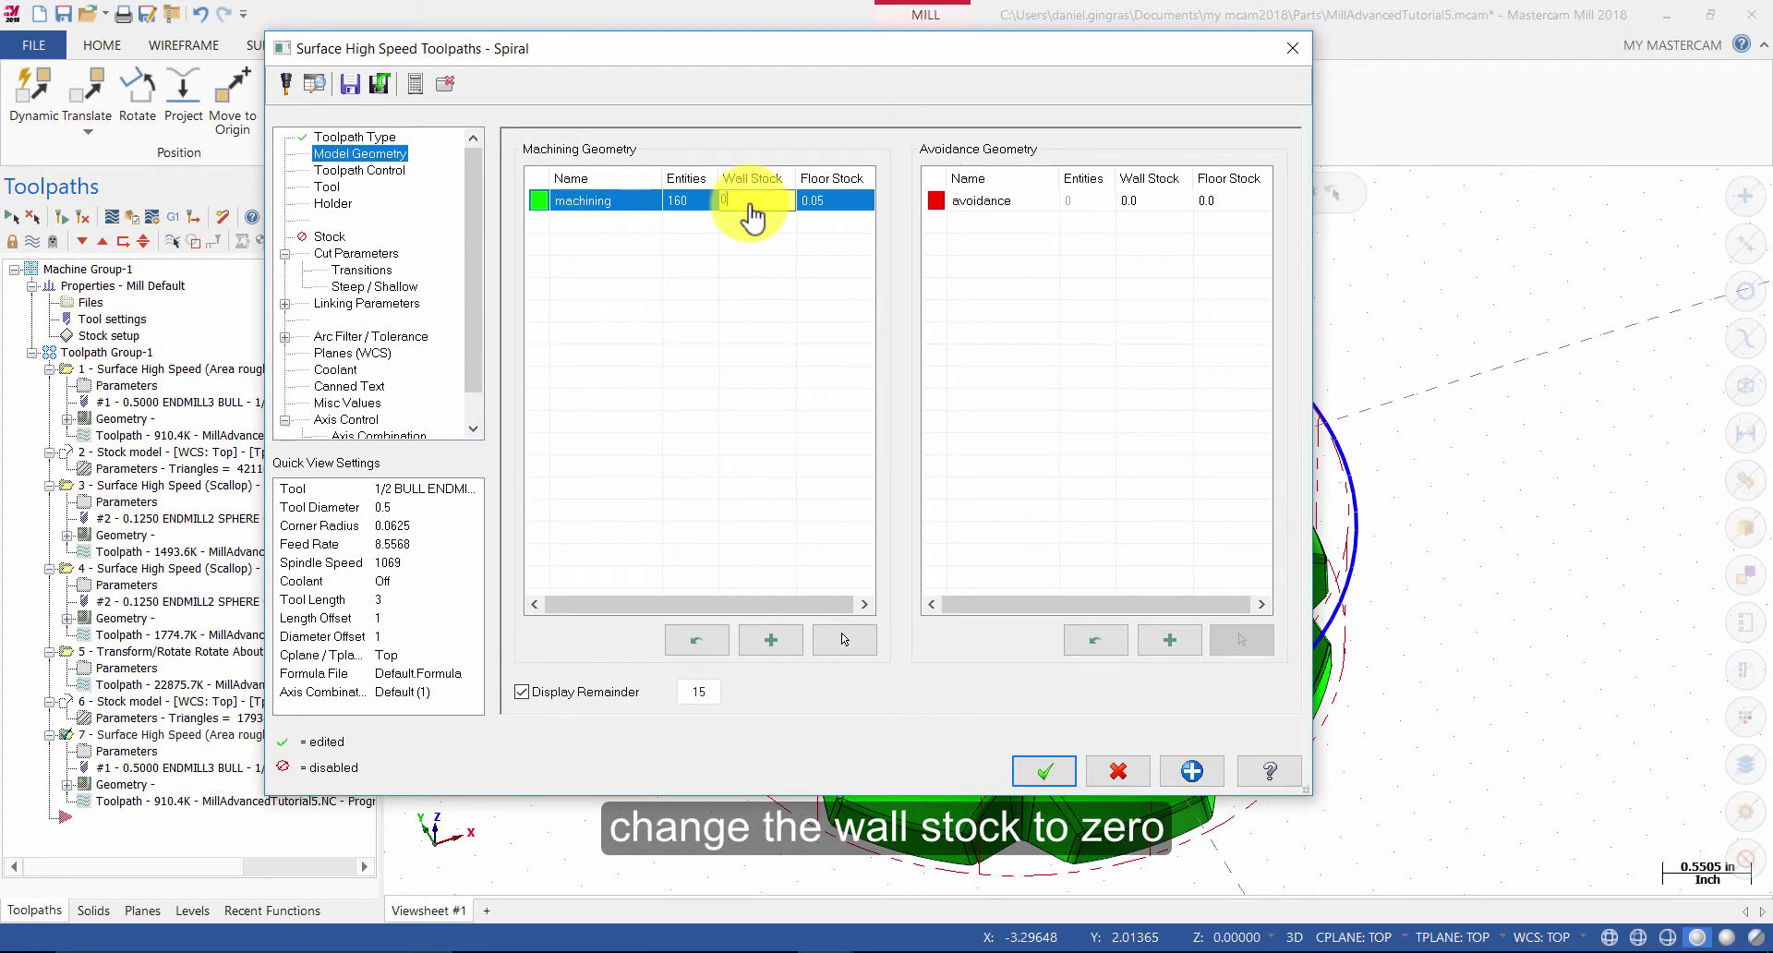
double_click(835, 200)
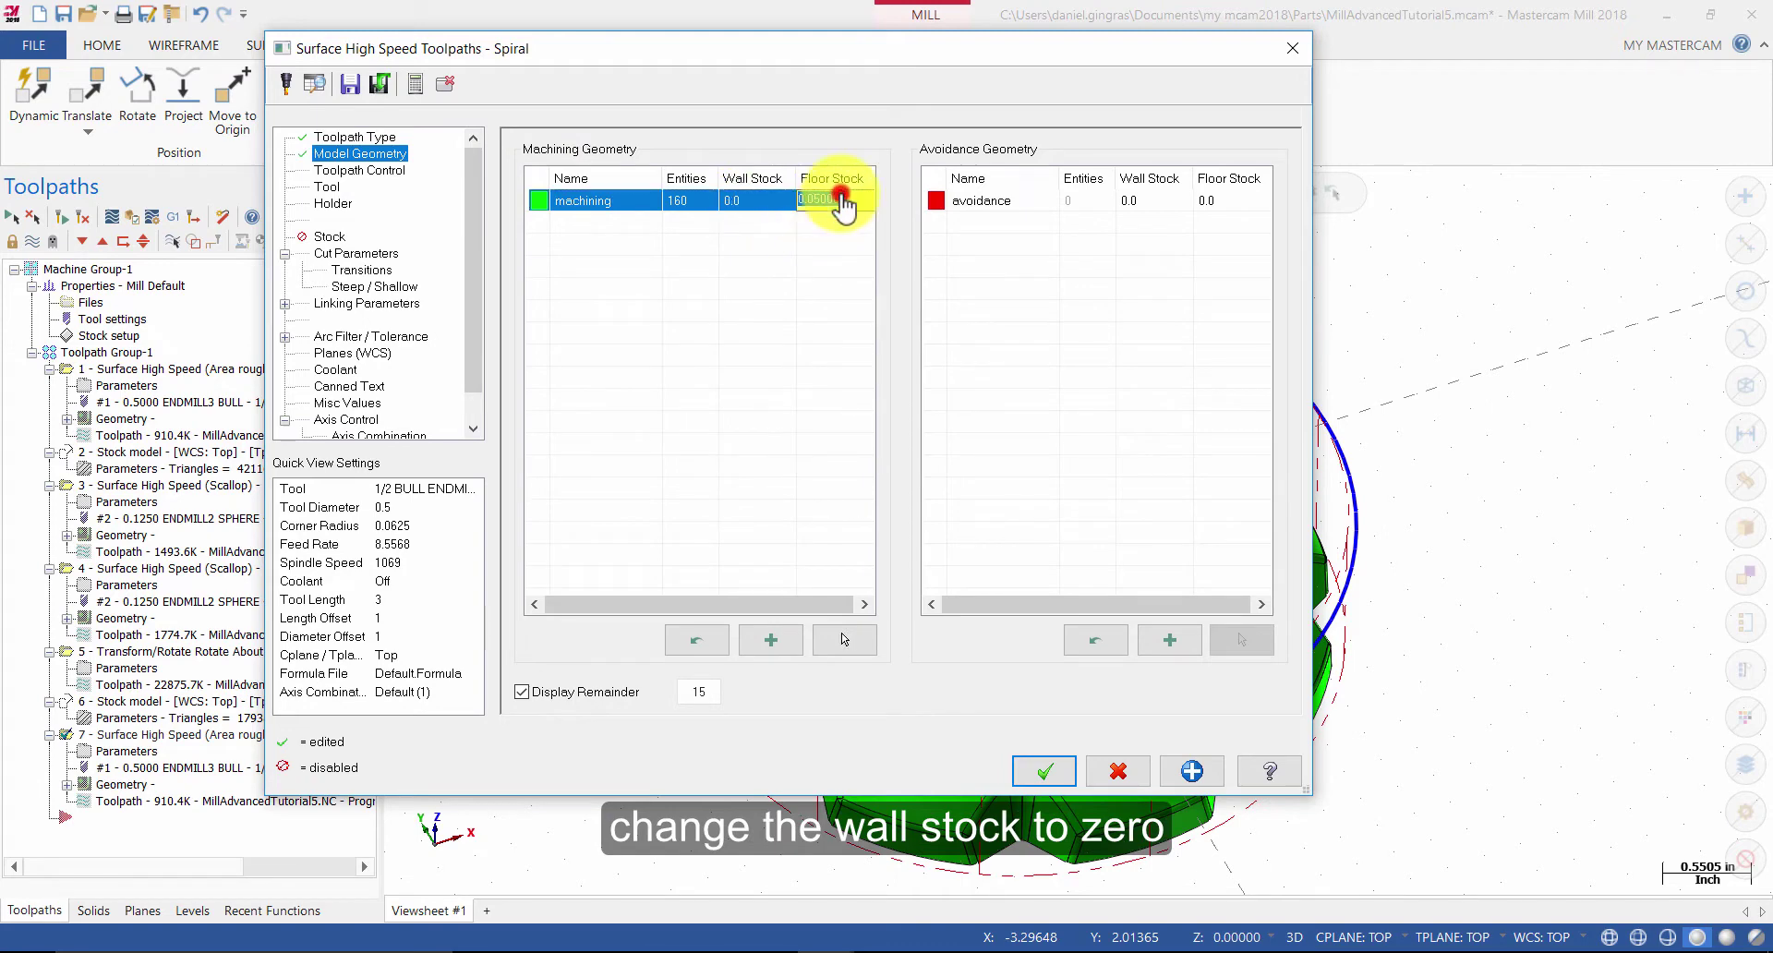
text(0)
click(798, 307)
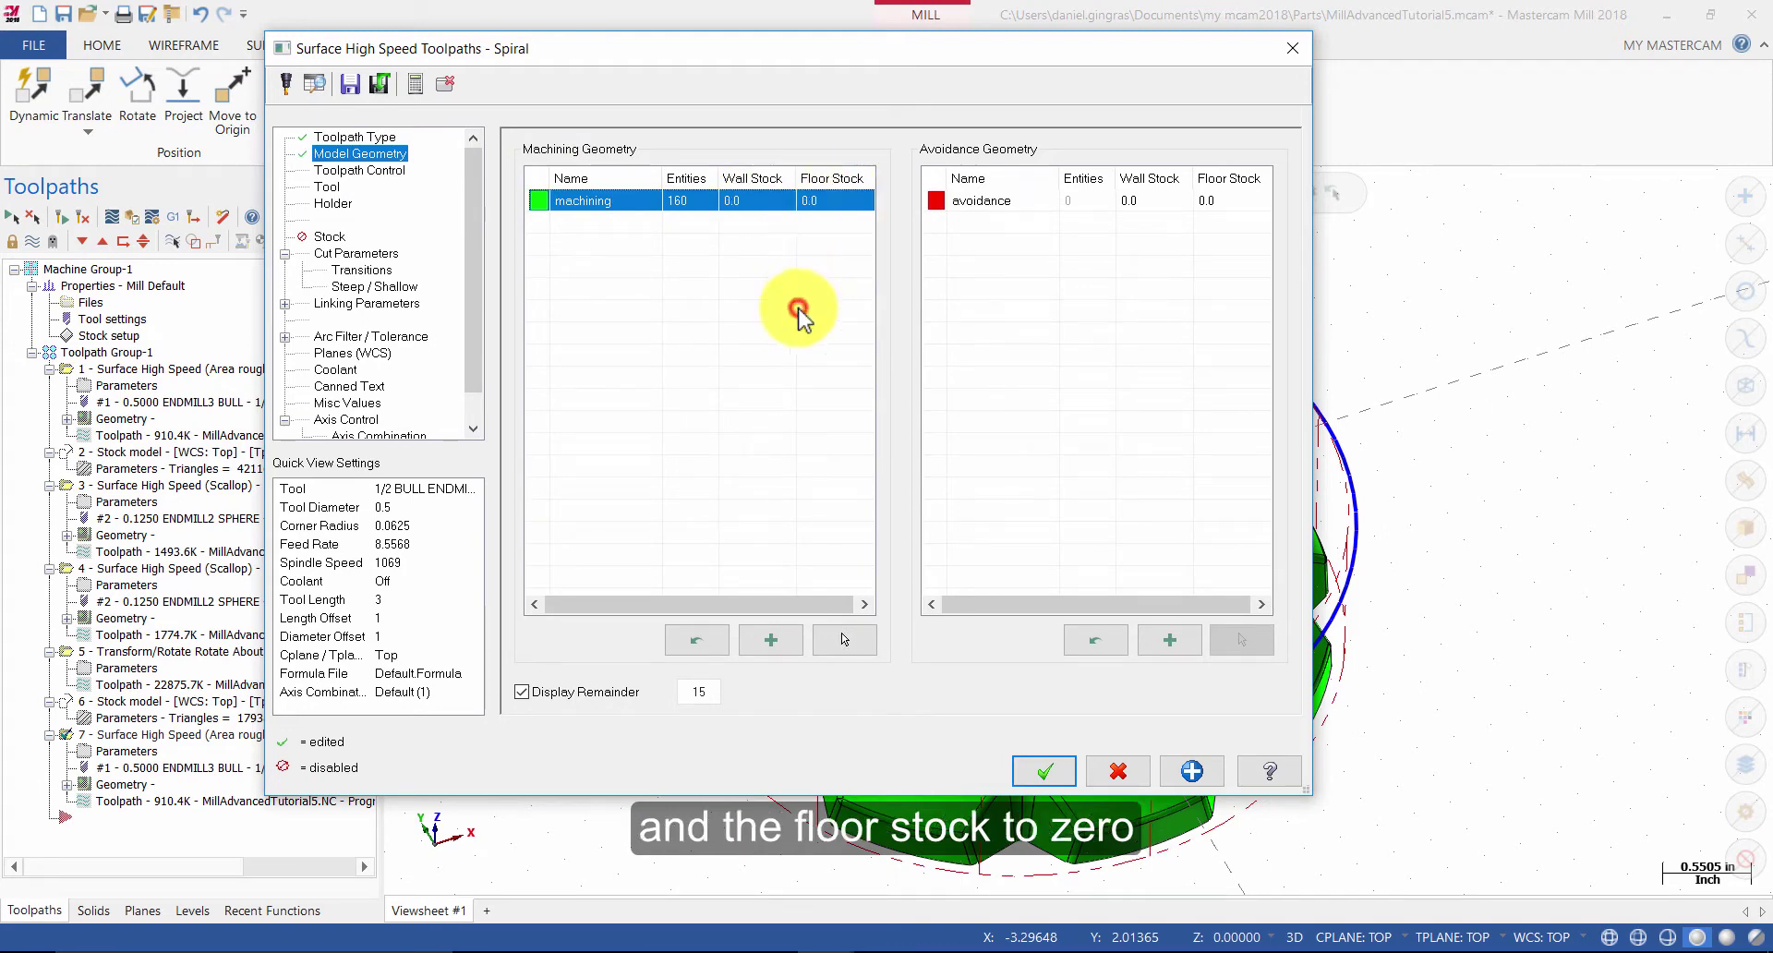
click(383, 171)
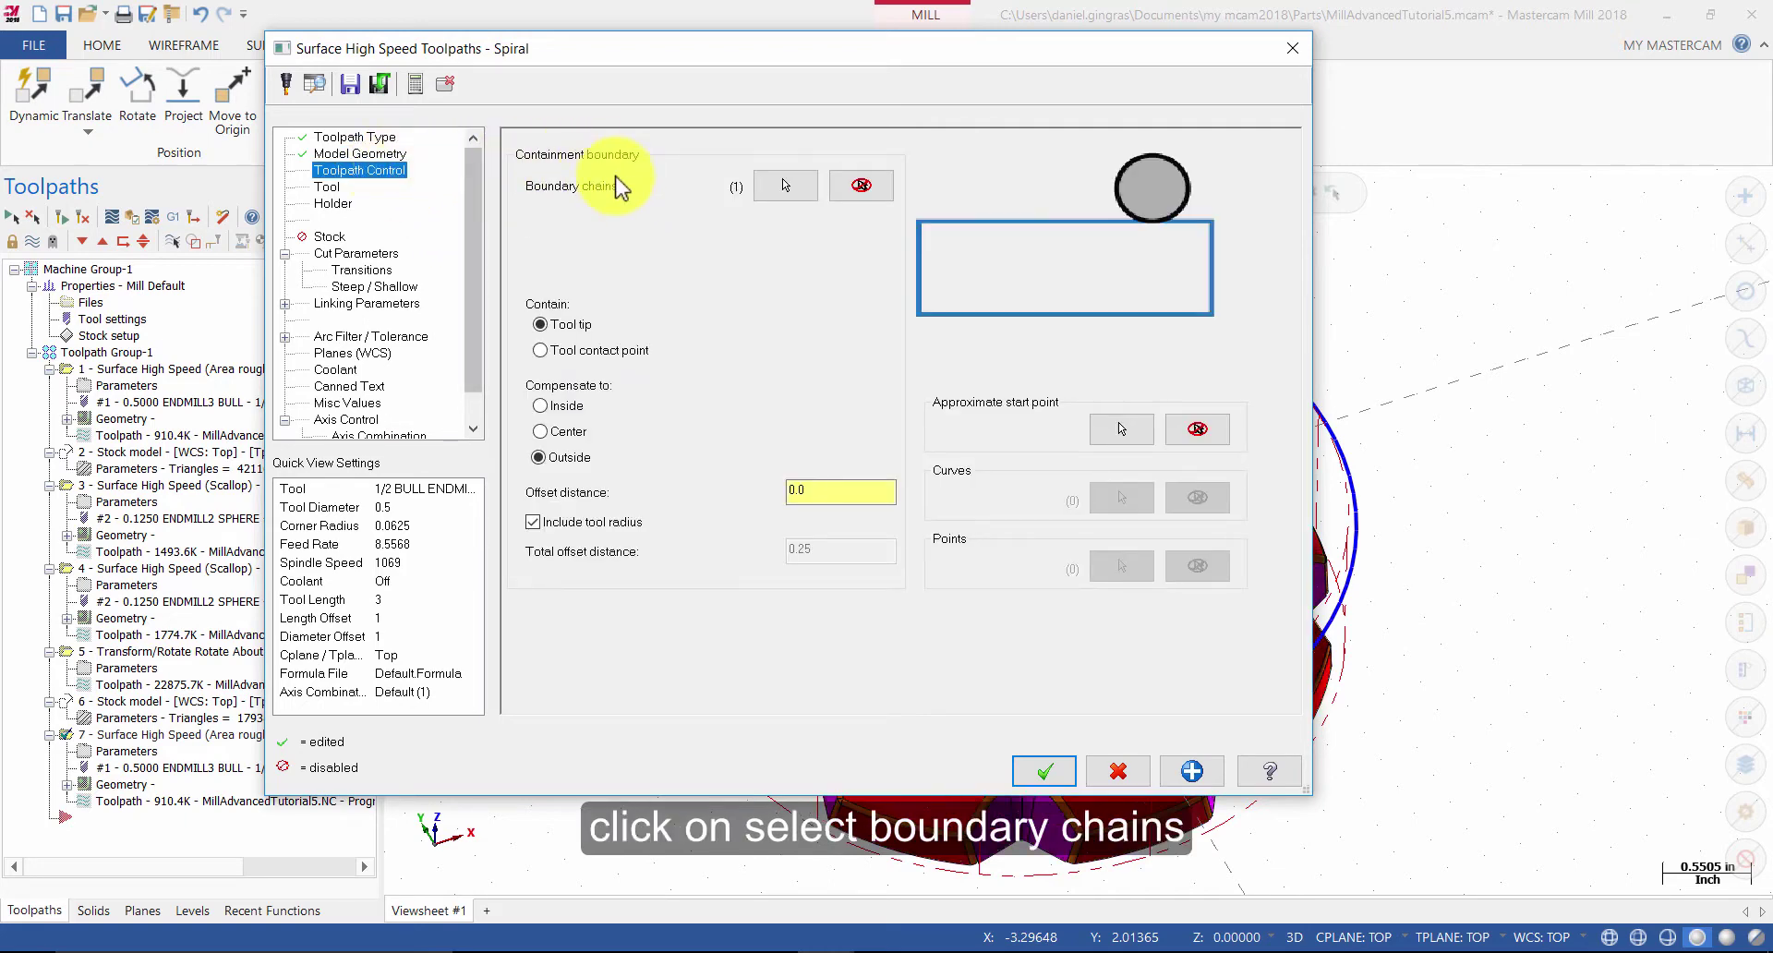
click(768, 189)
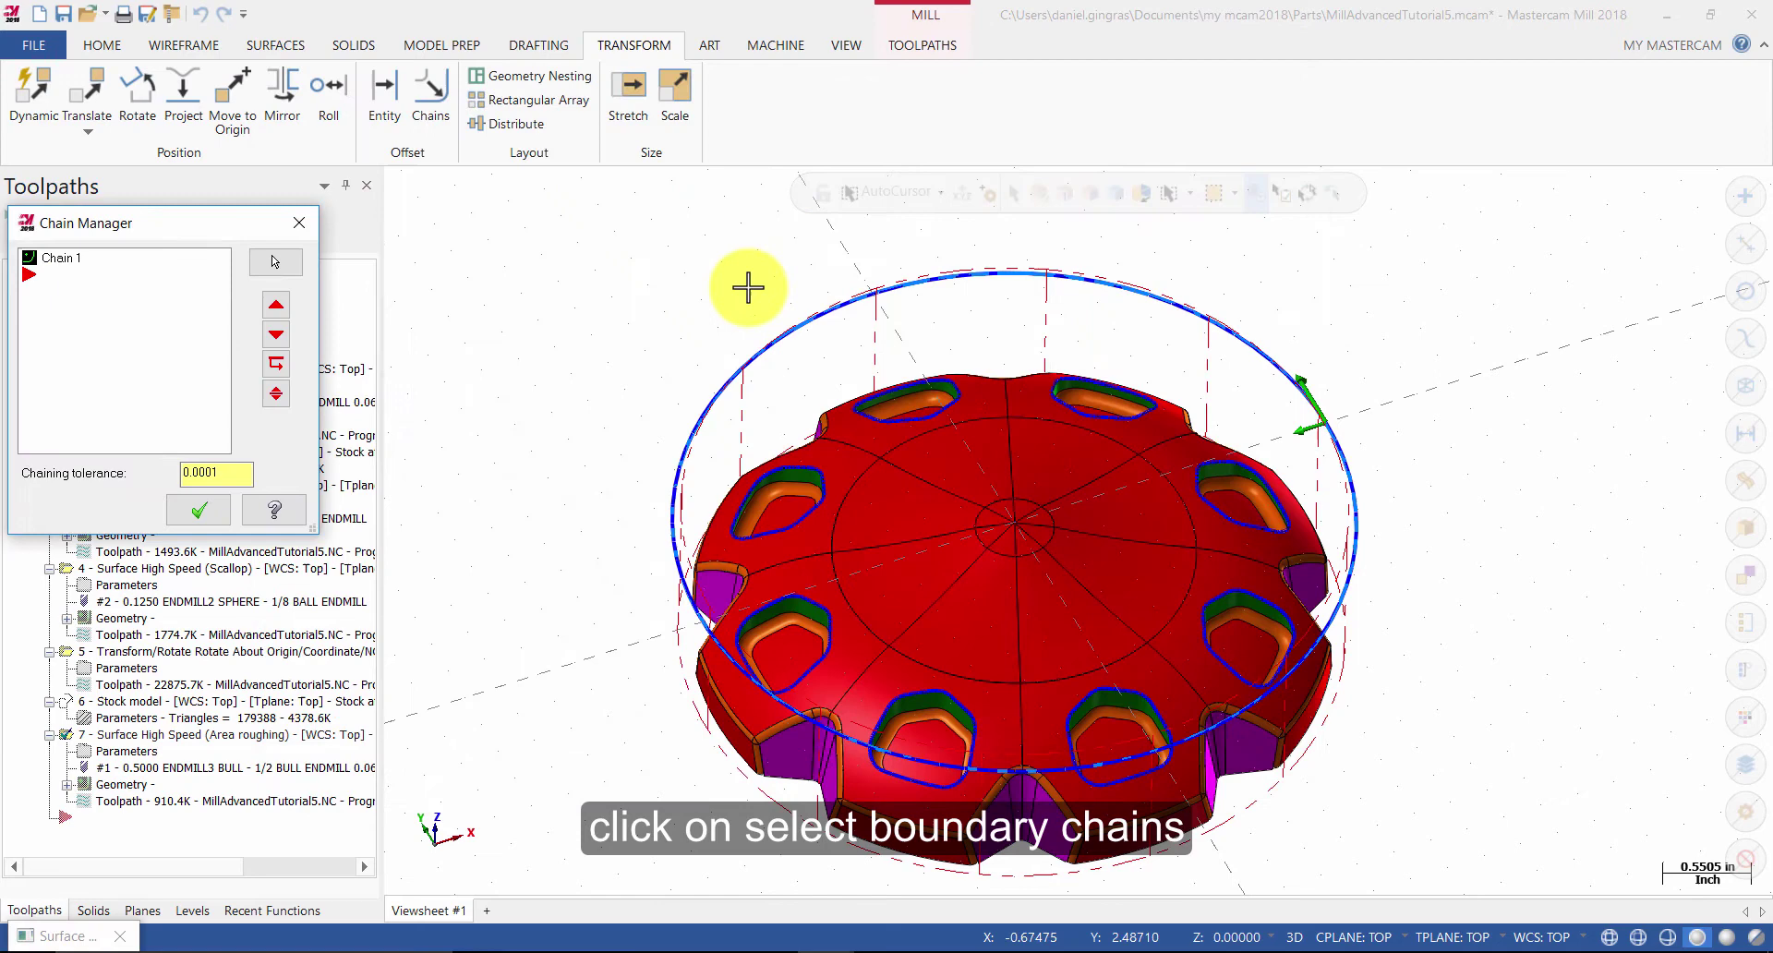
Add the eight remaining top pocket outlines as chains, giving nine boundary chains.
right_click(74, 265)
click(135, 279)
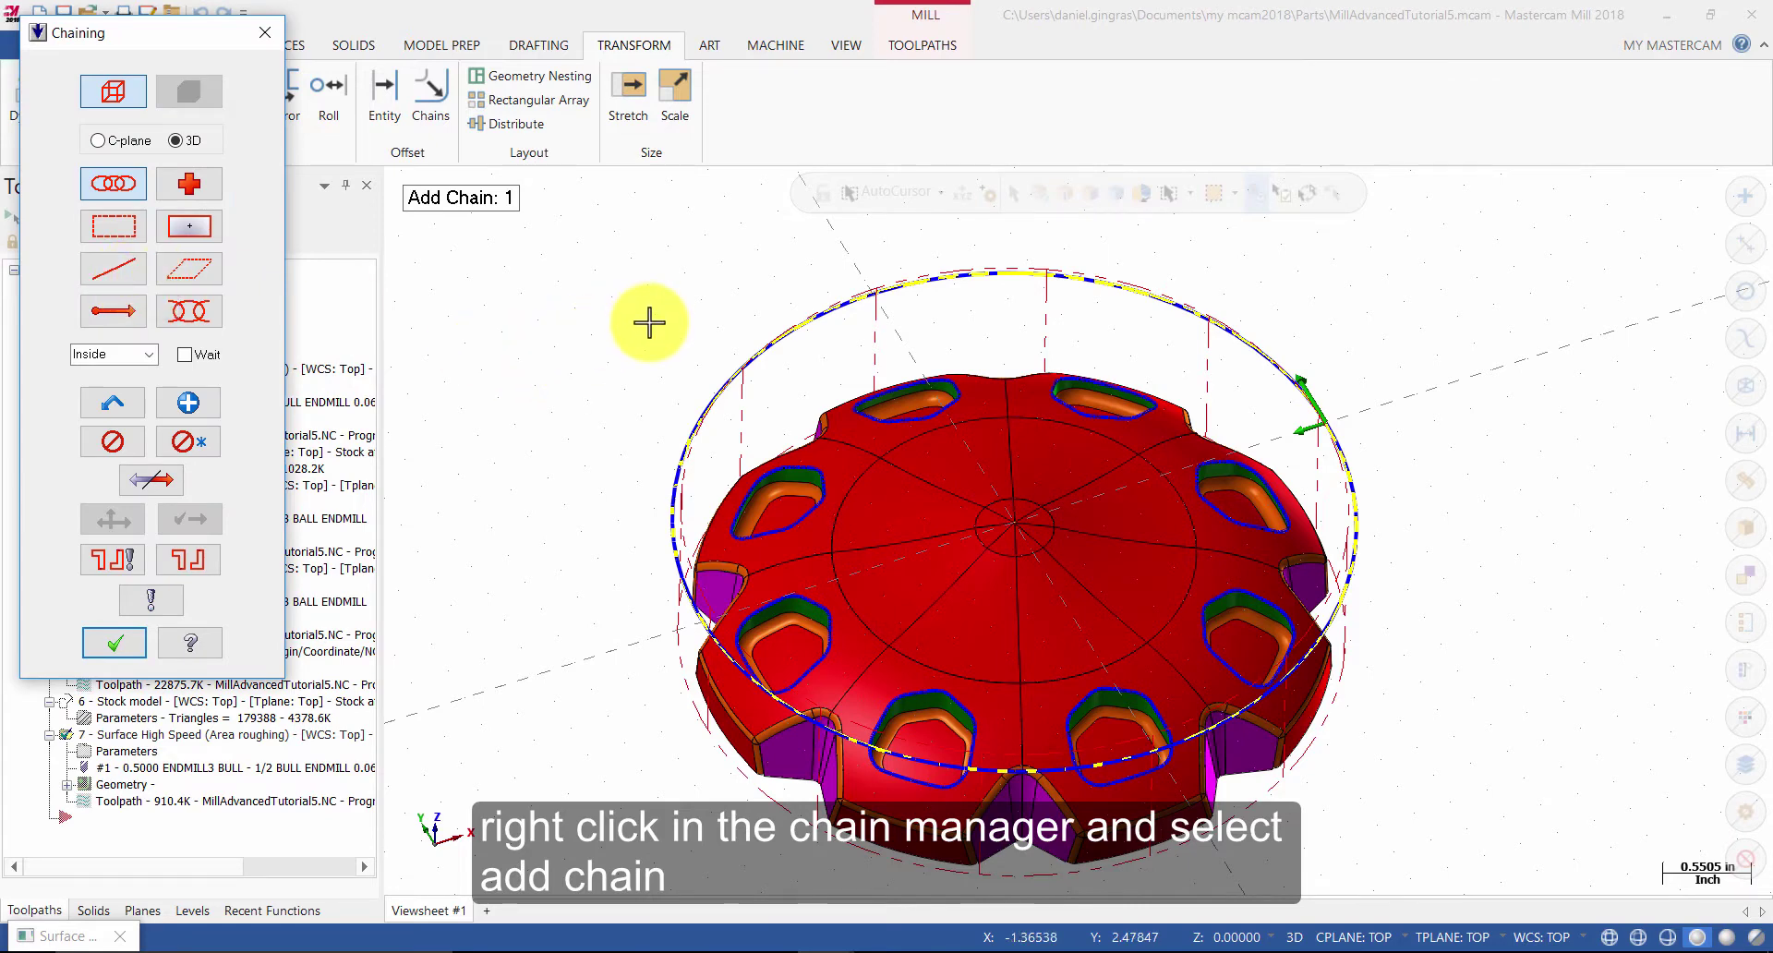
middle_drag(646, 320, 653, 363)
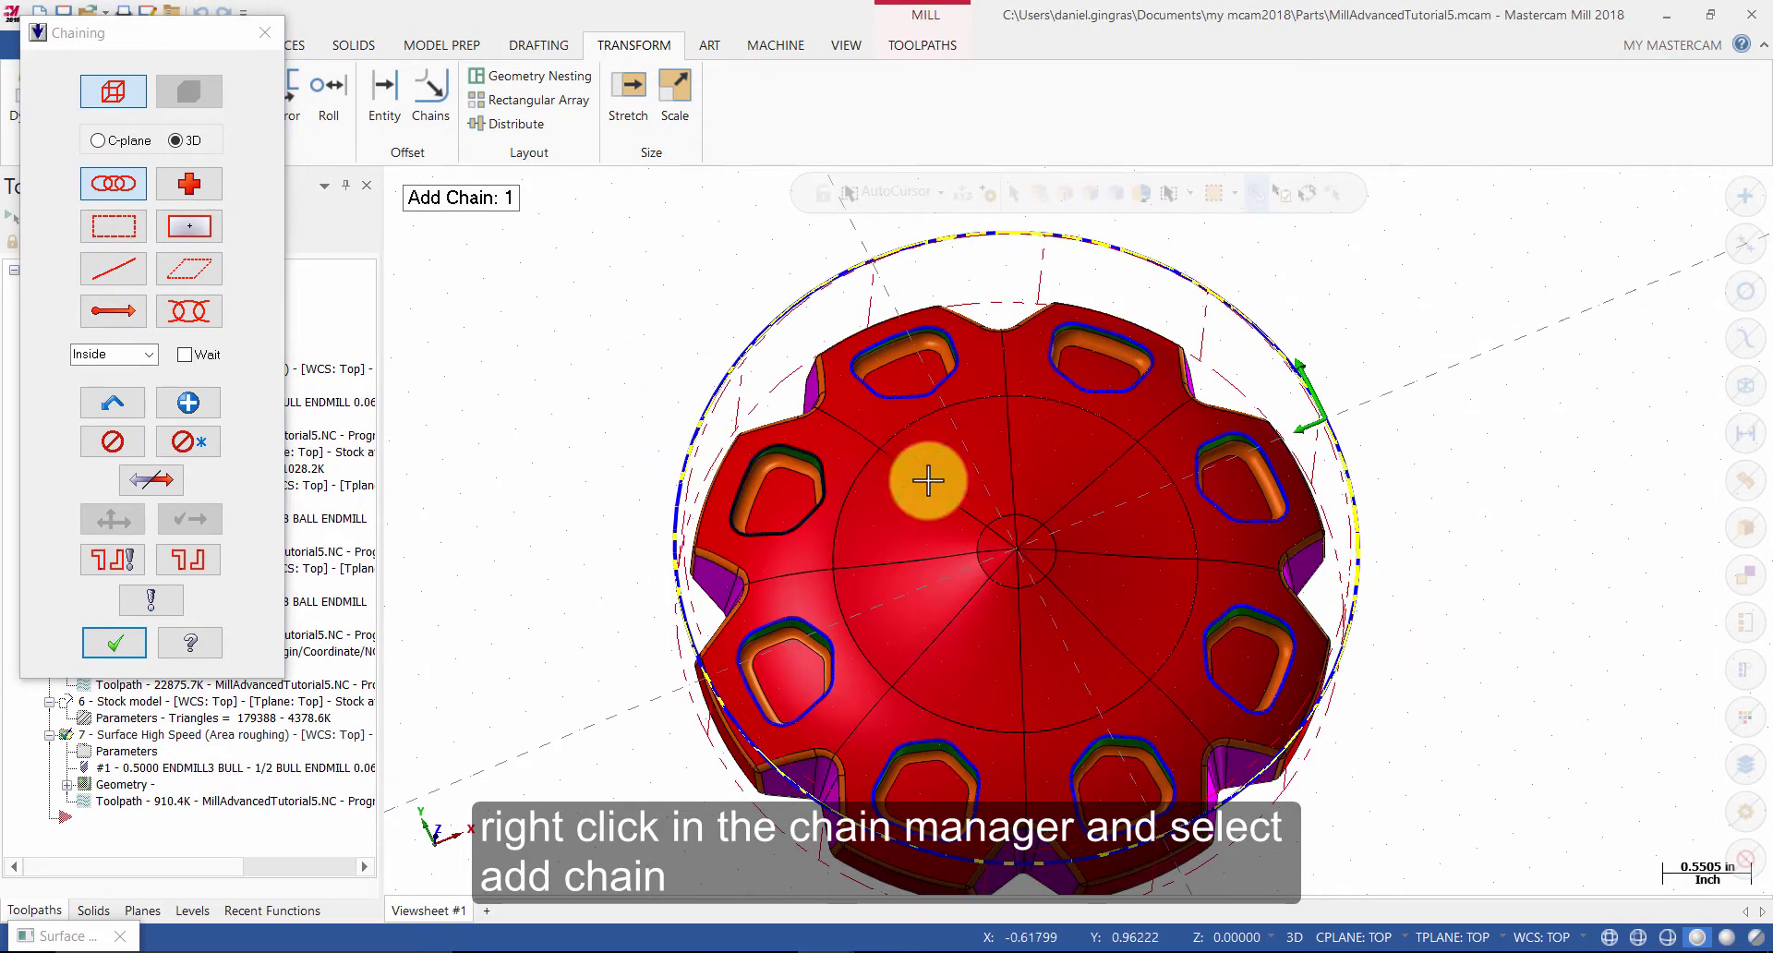
click(1128, 739)
click(1225, 609)
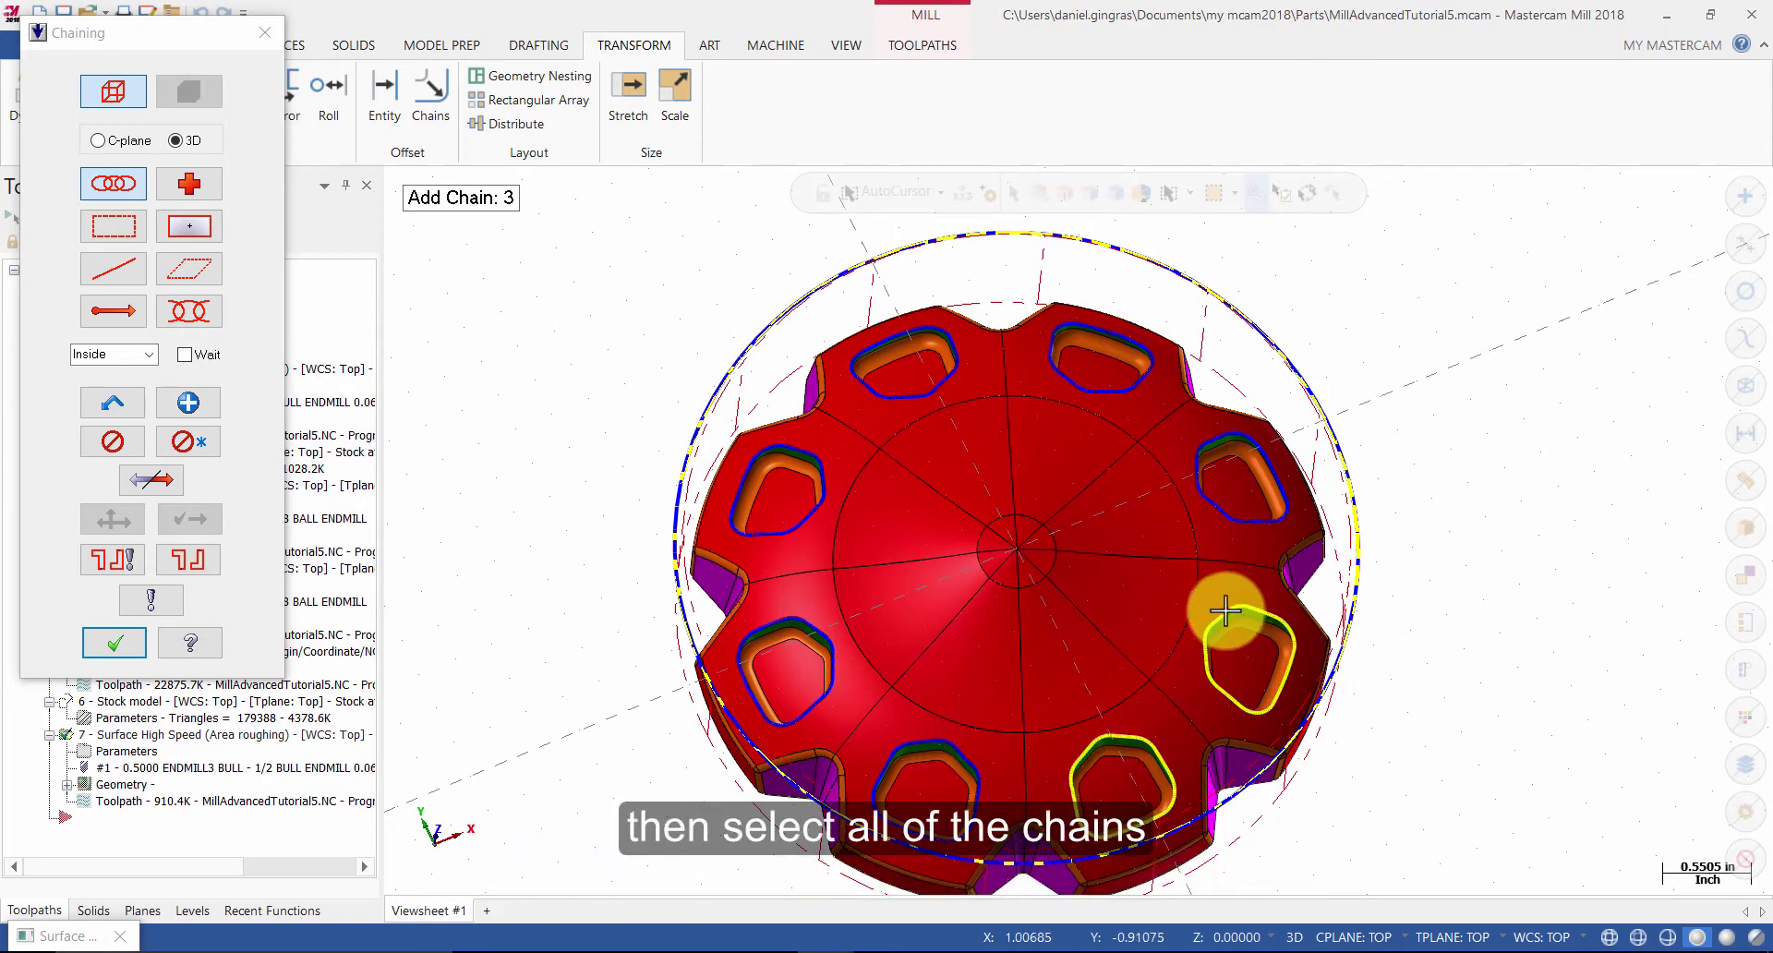
click(1212, 505)
click(1099, 381)
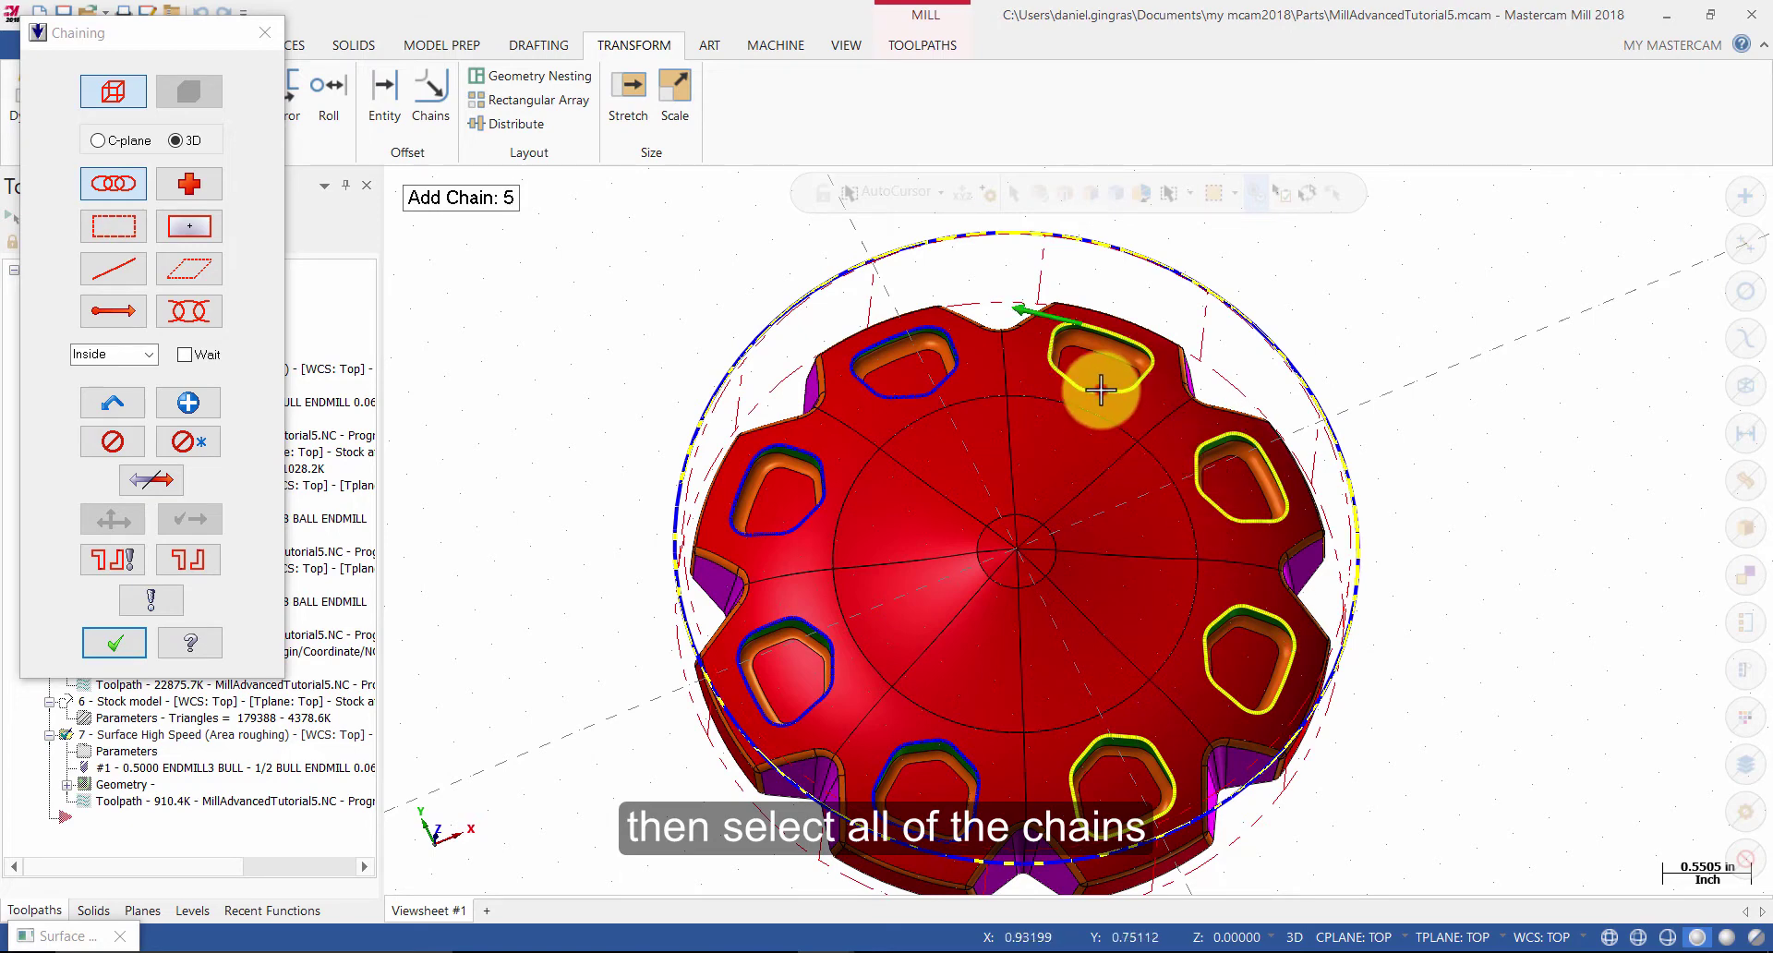
click(930, 384)
click(818, 475)
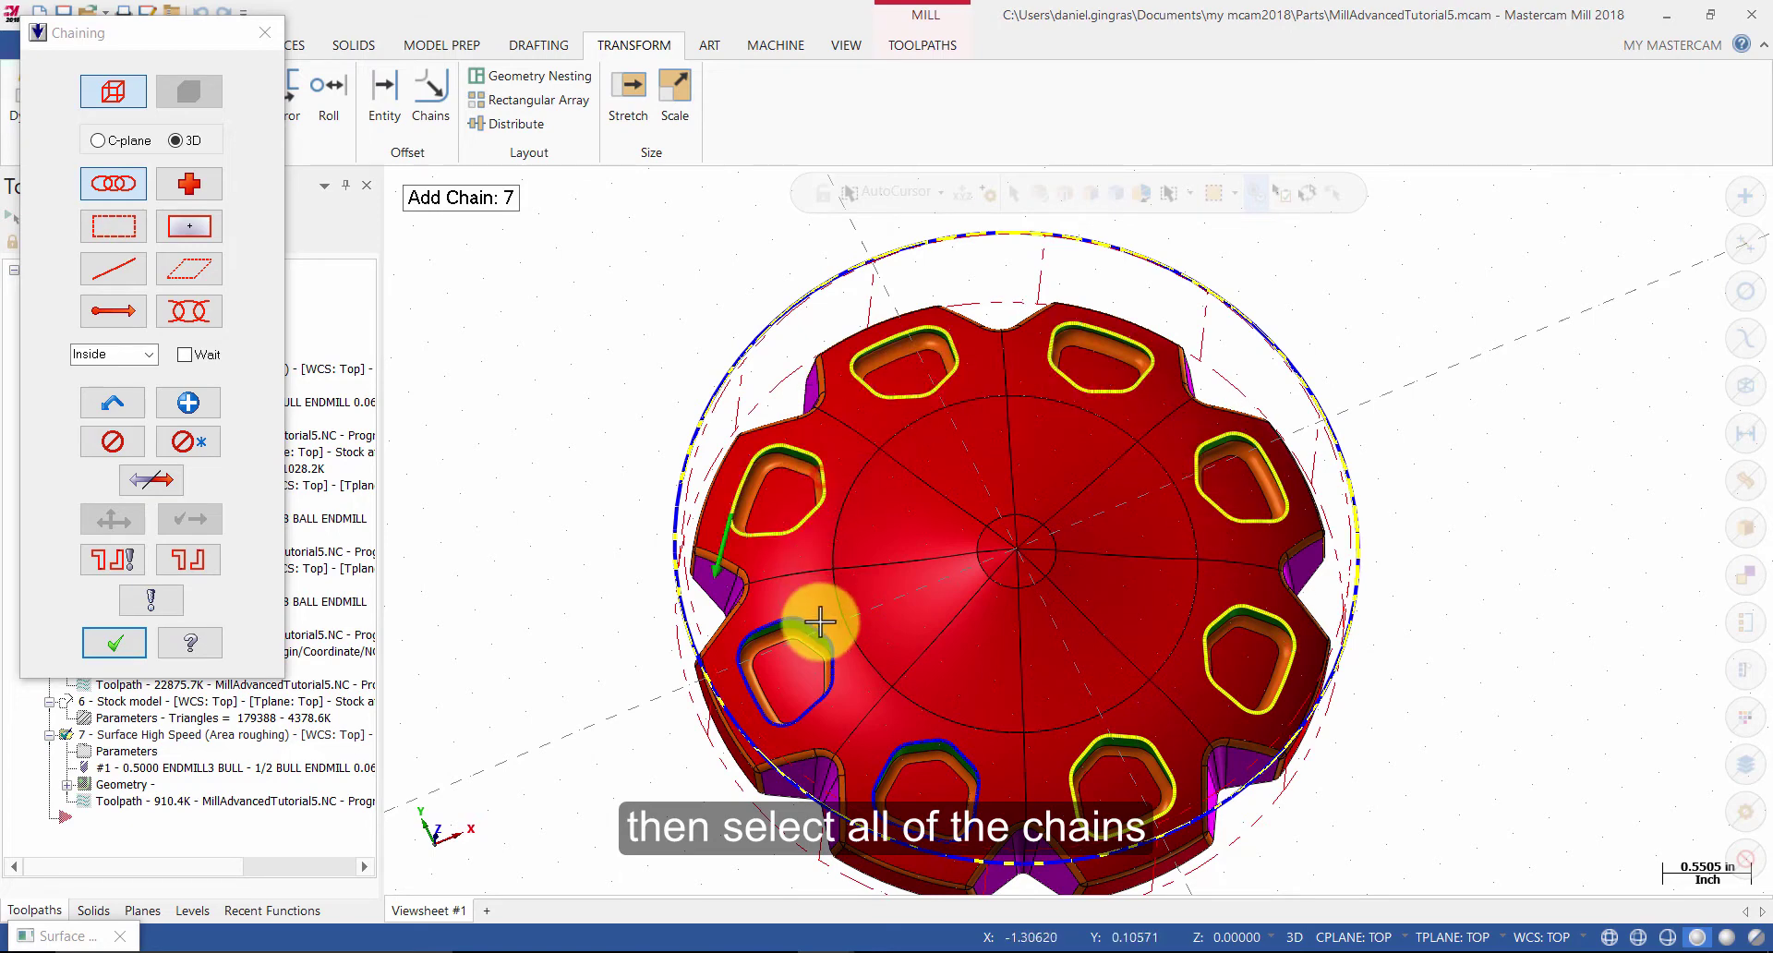
click(815, 628)
click(927, 739)
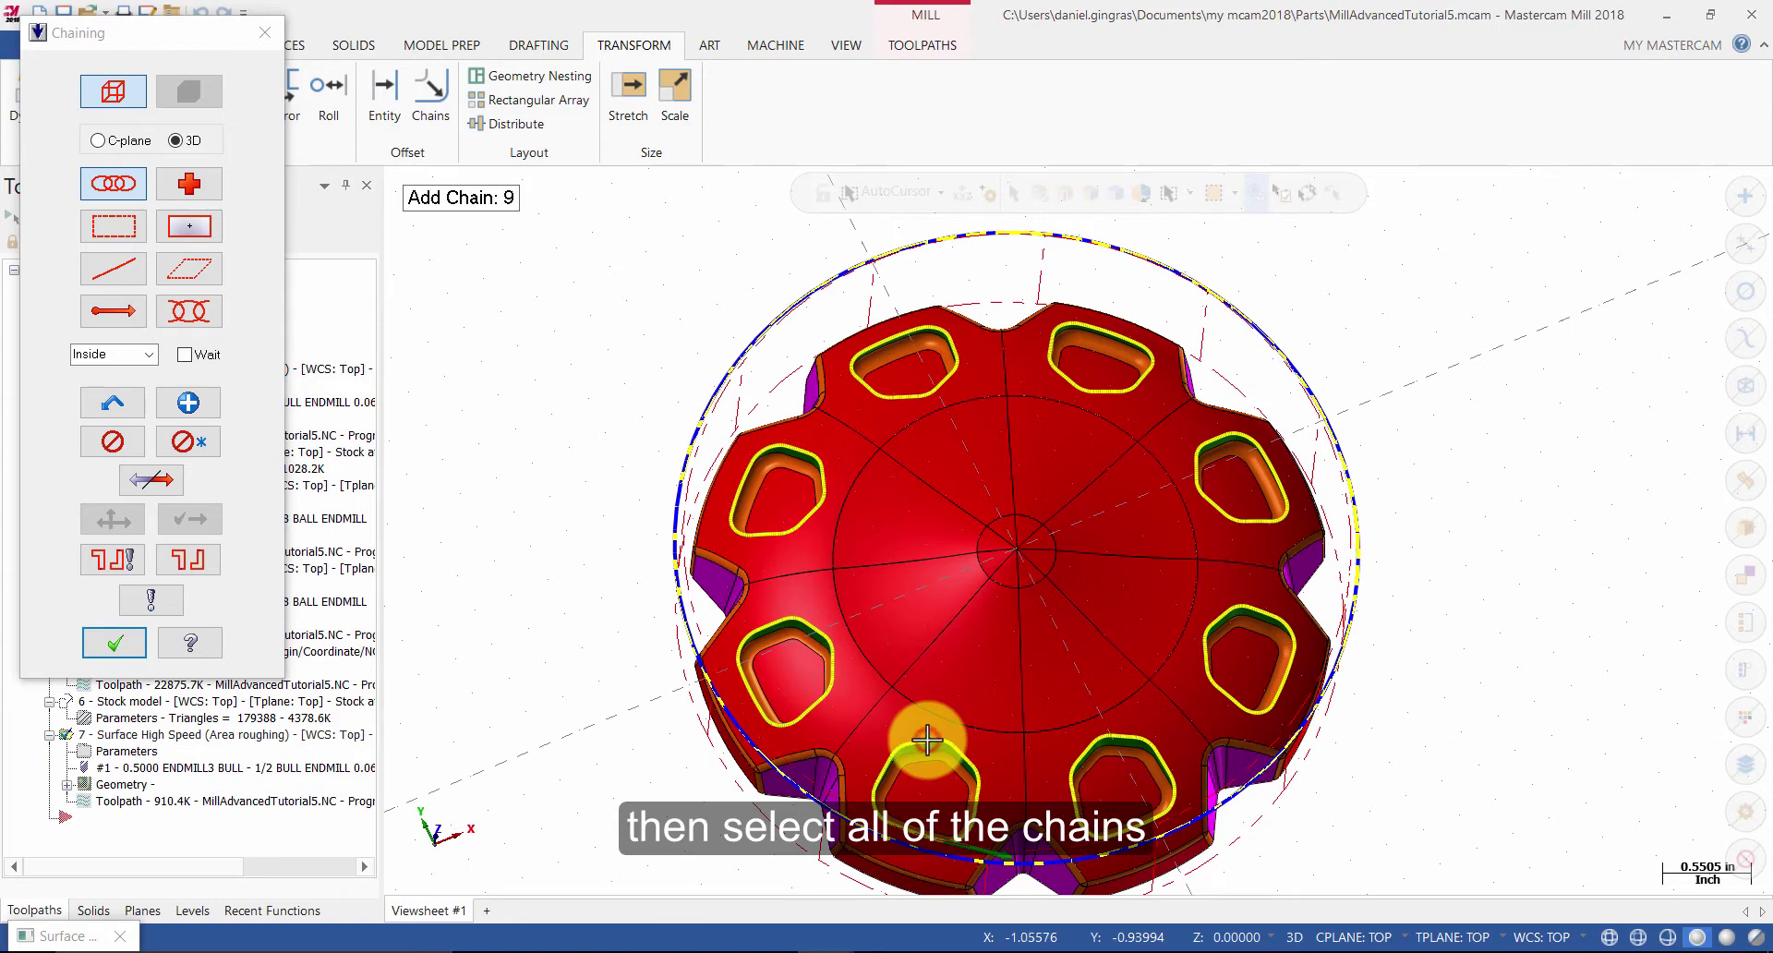
click(124, 646)
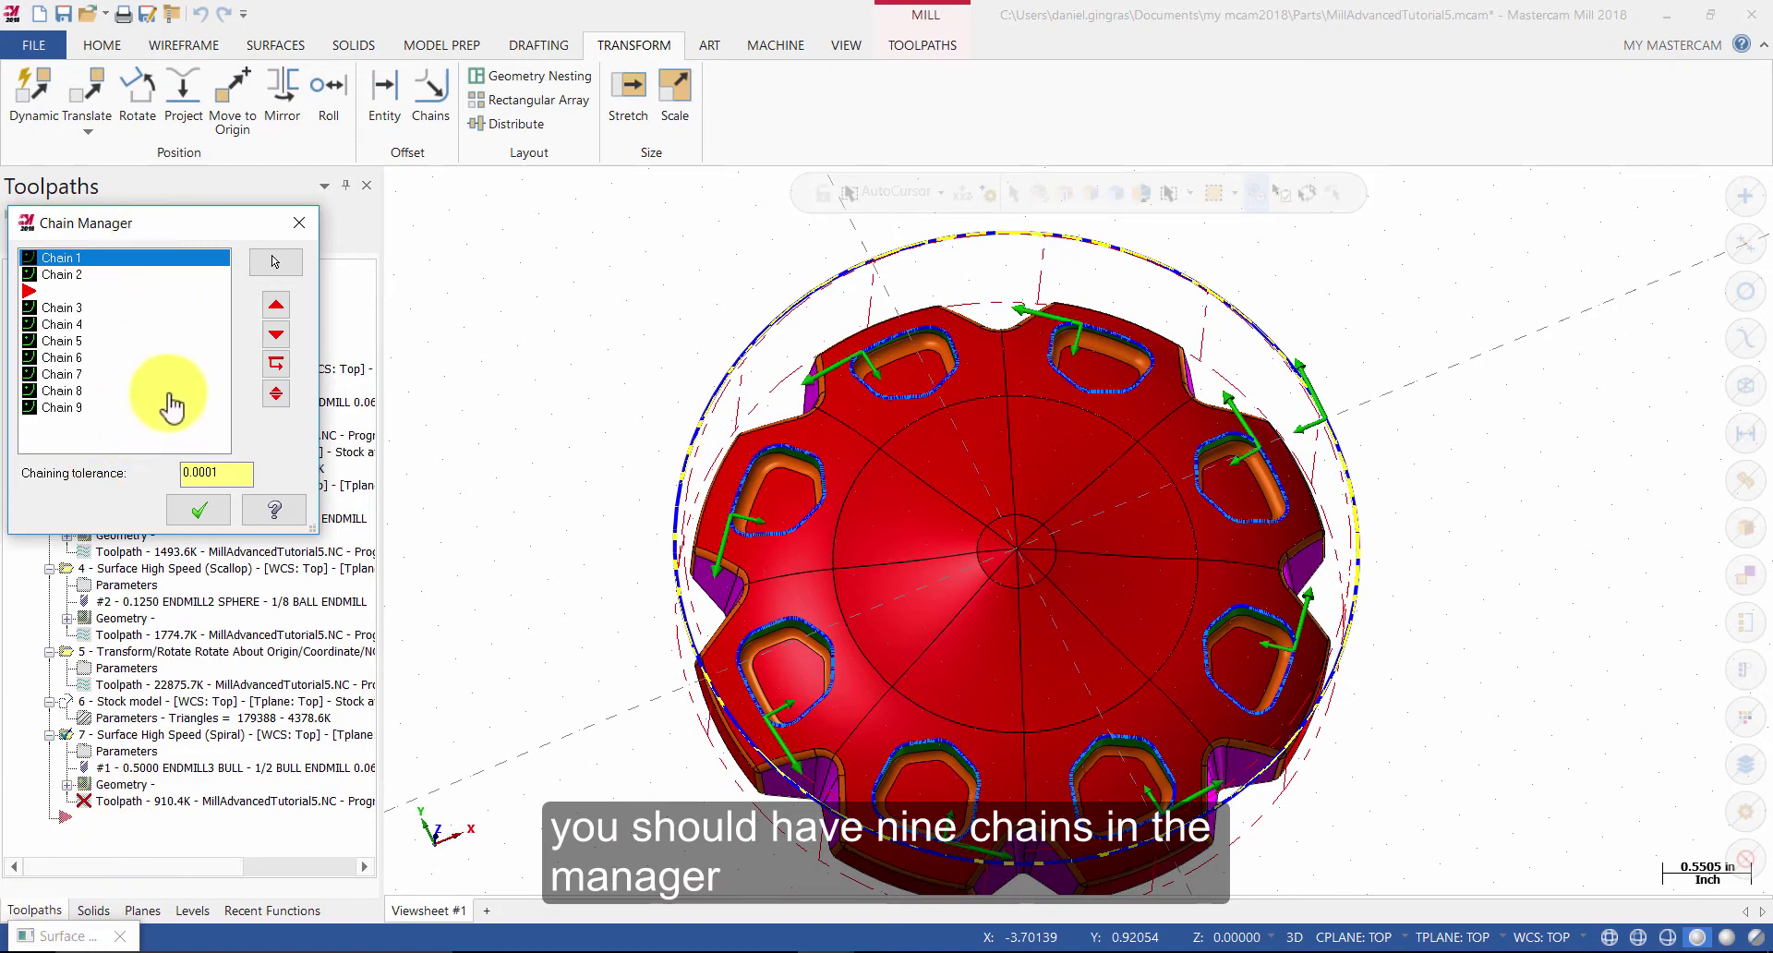
click(198, 510)
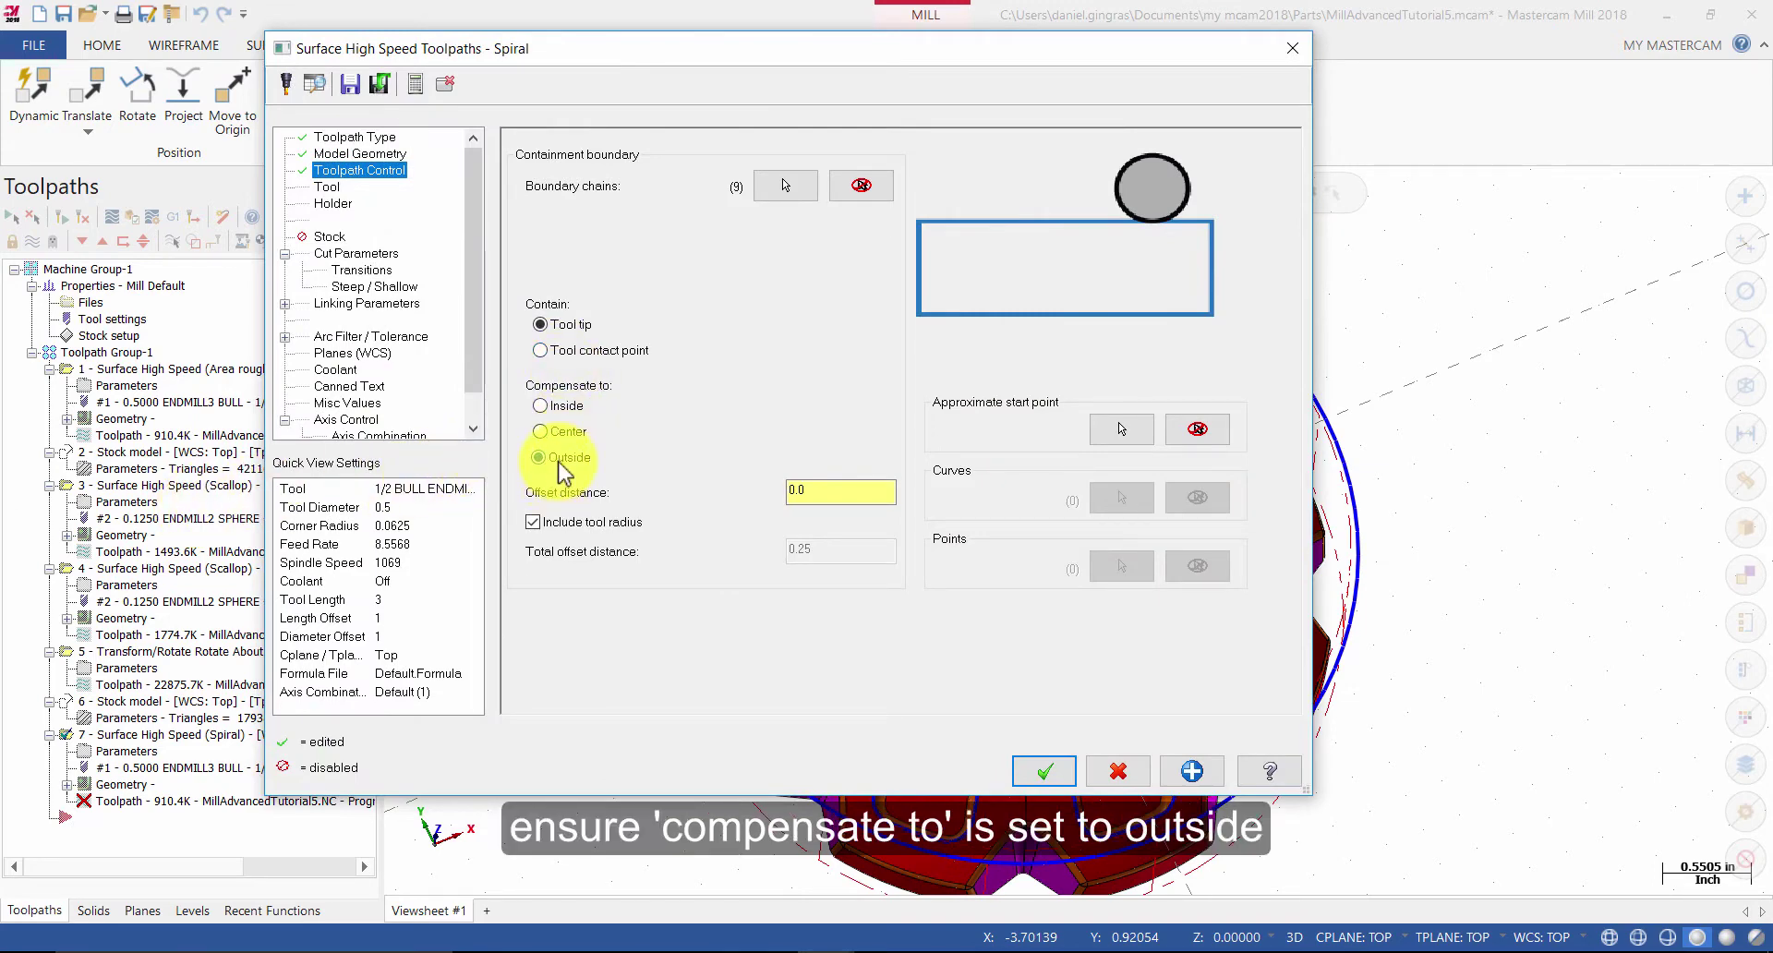
Offset the containment boundary 0.04 outside, excluding the tool radius.
click(861, 494)
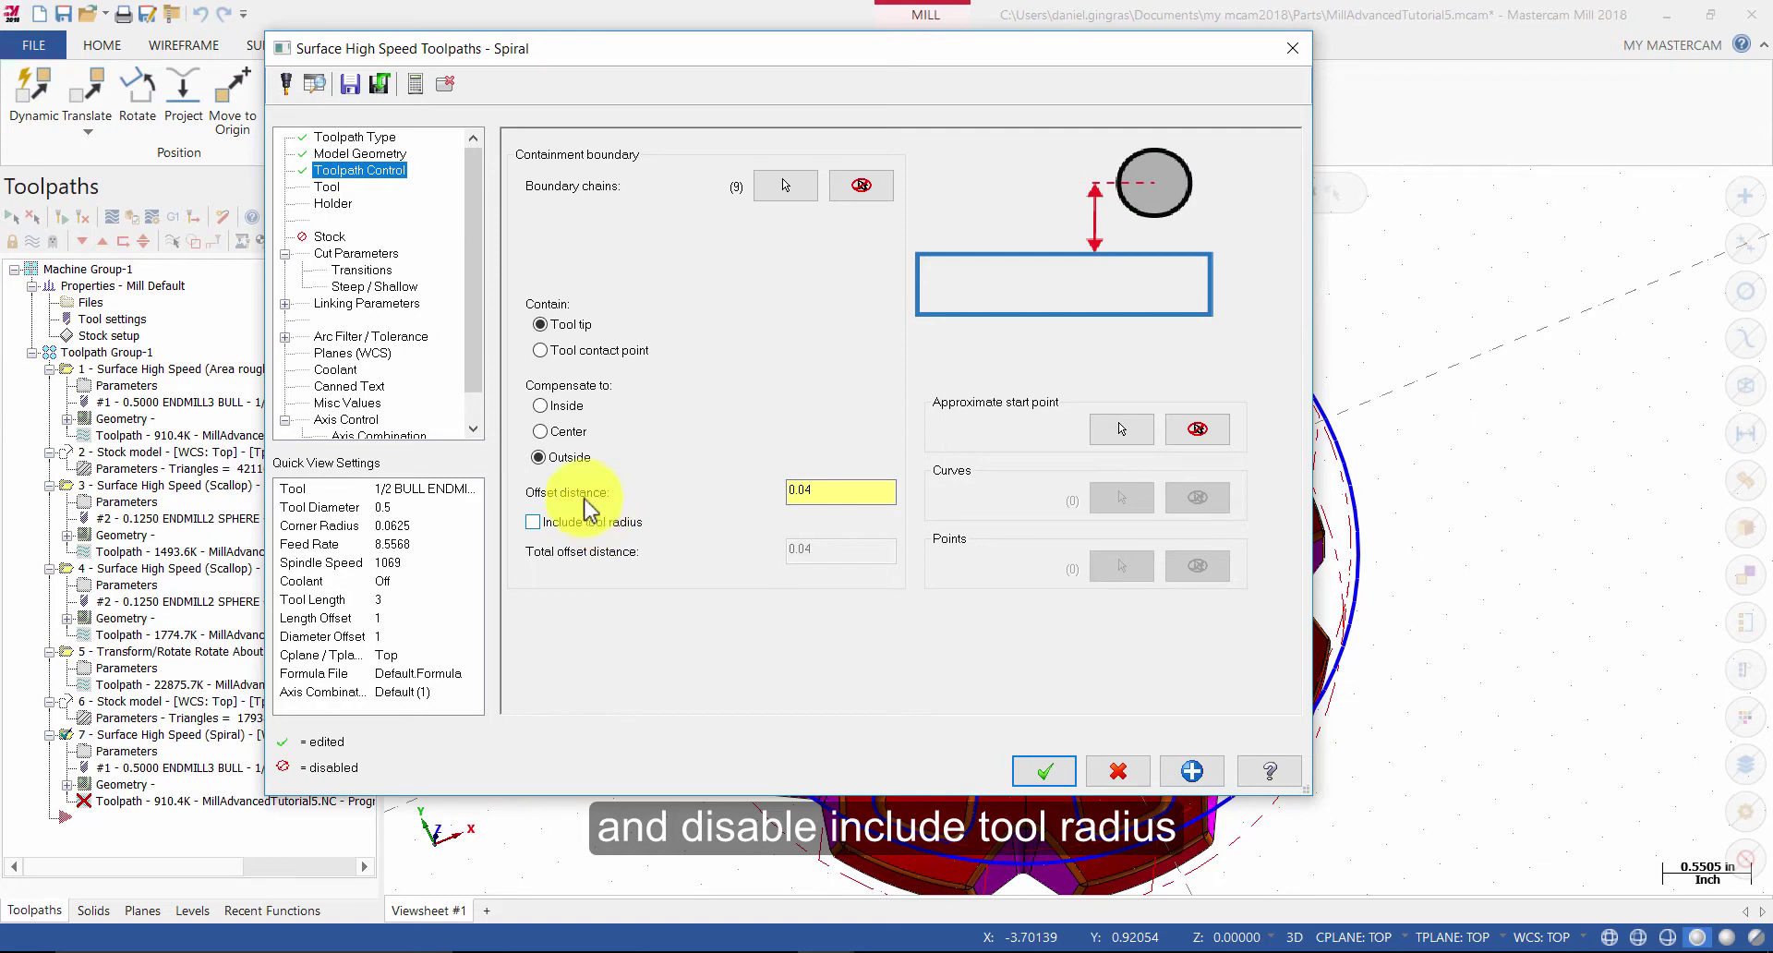
click(328, 187)
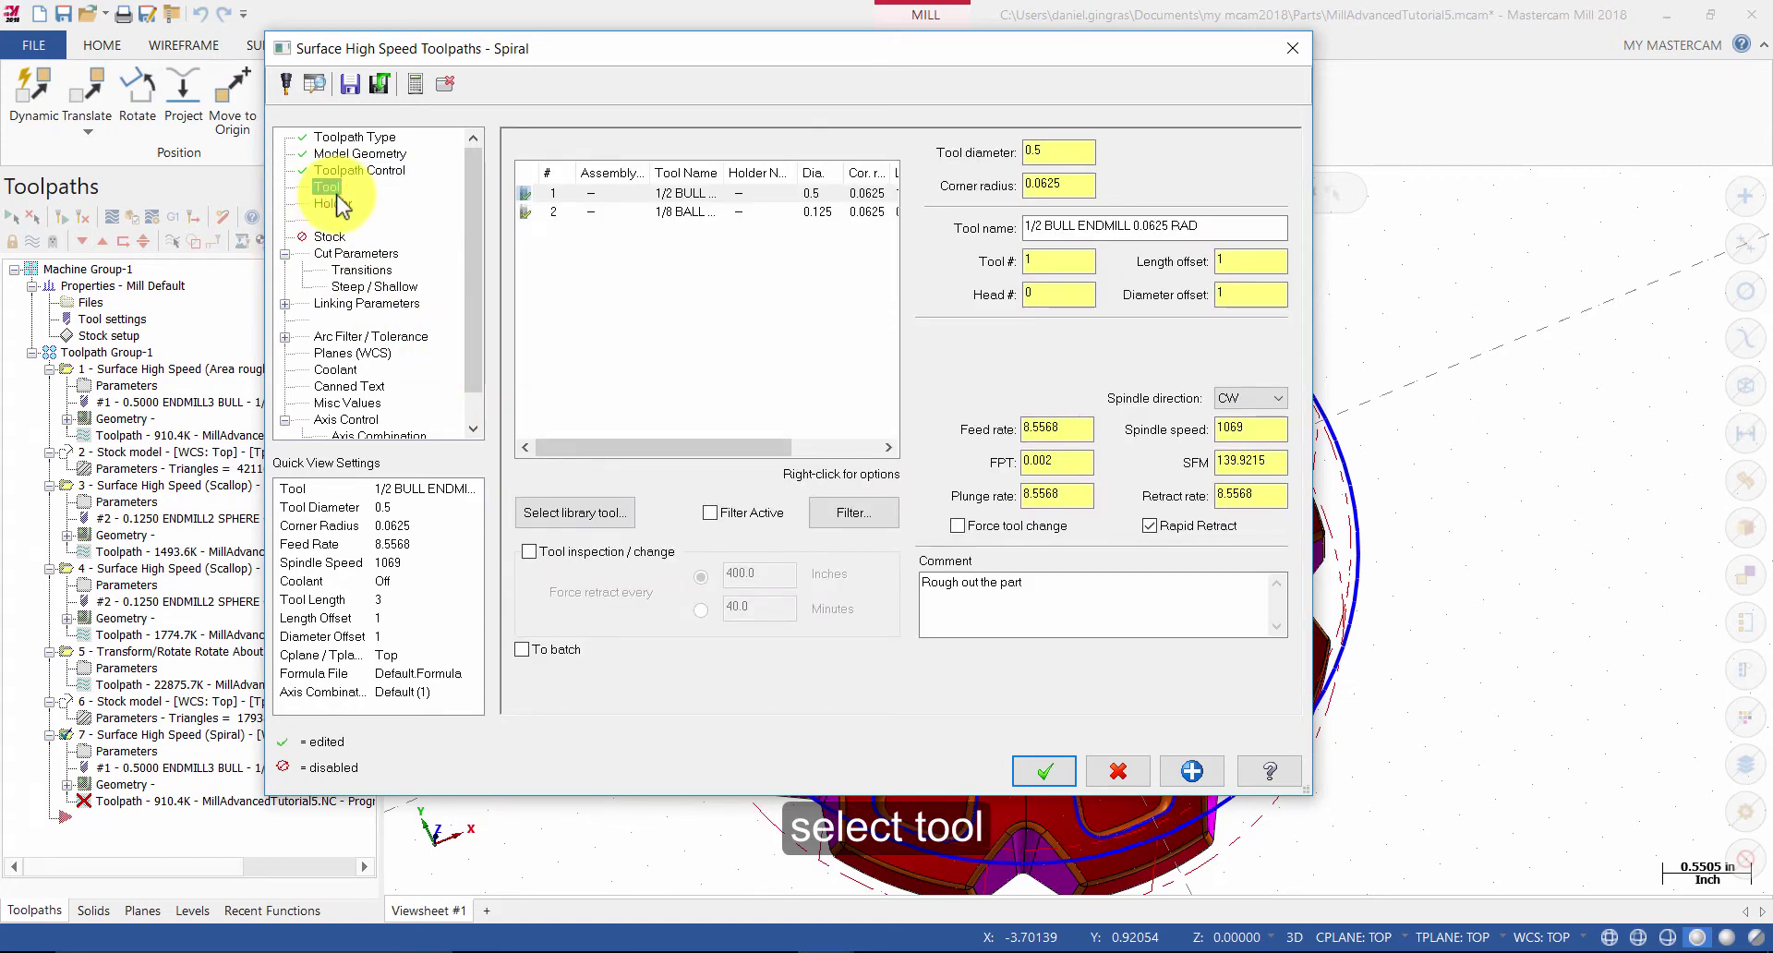
Choose the 1/4 BALL ENDMILL from the tool library filtered to 0.25 diameter.
click(573, 511)
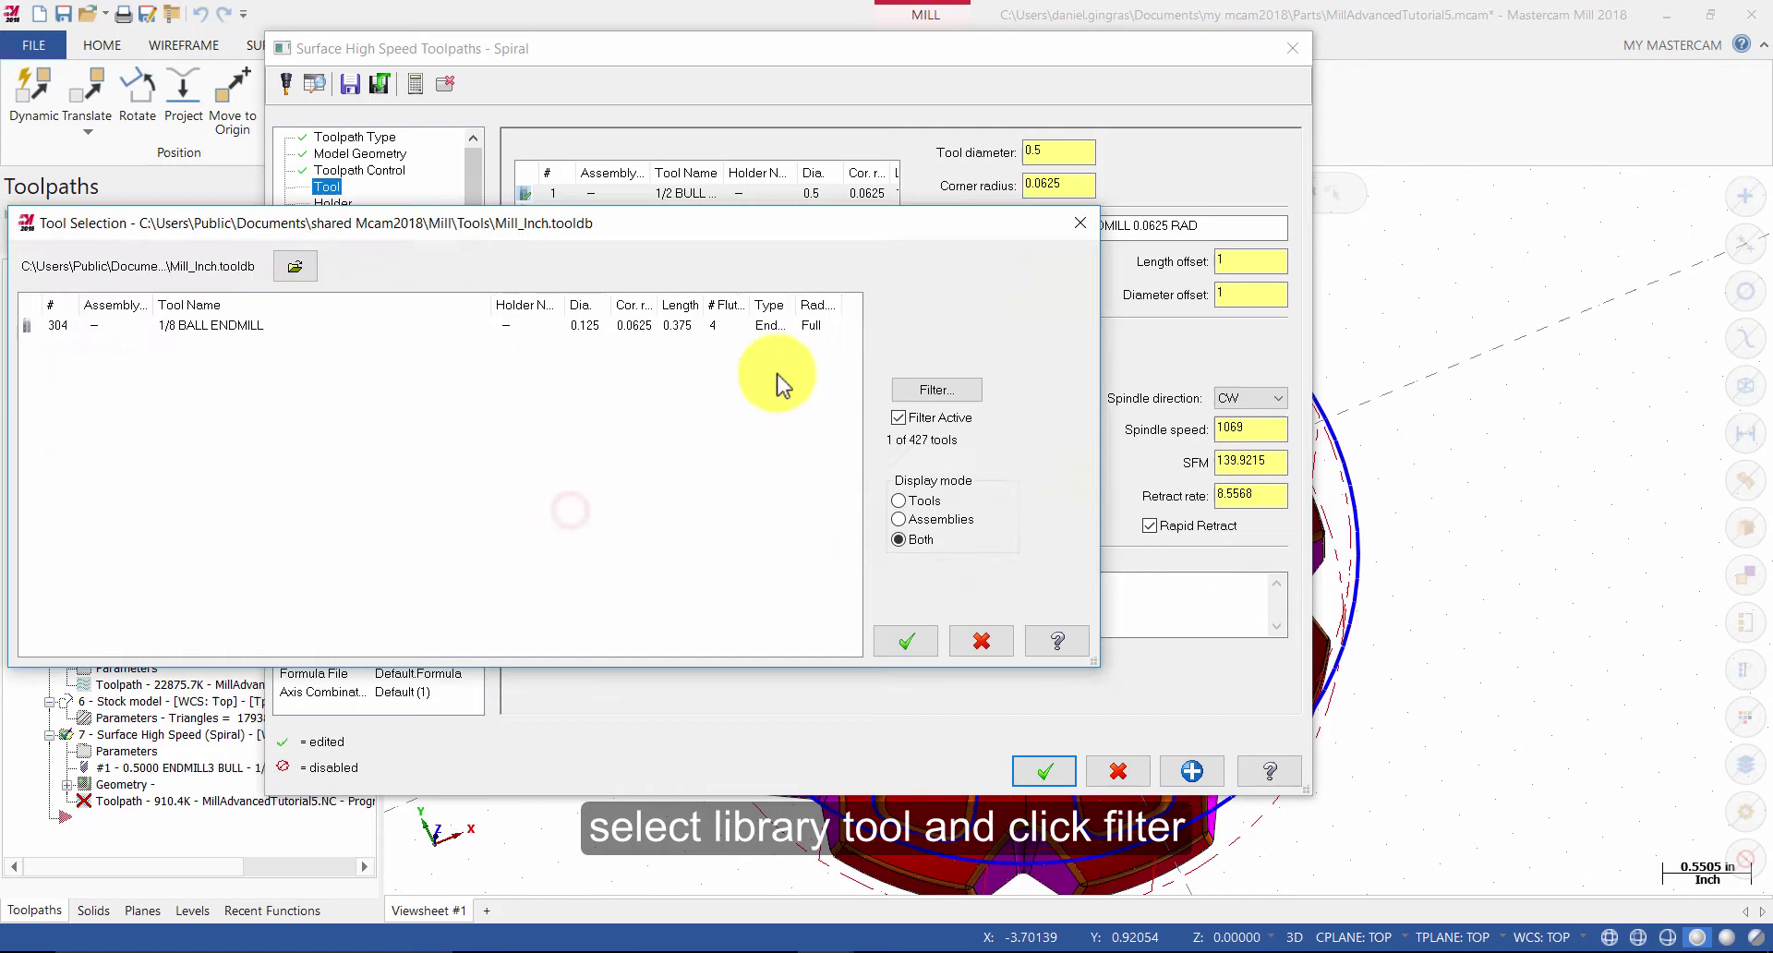
click(975, 388)
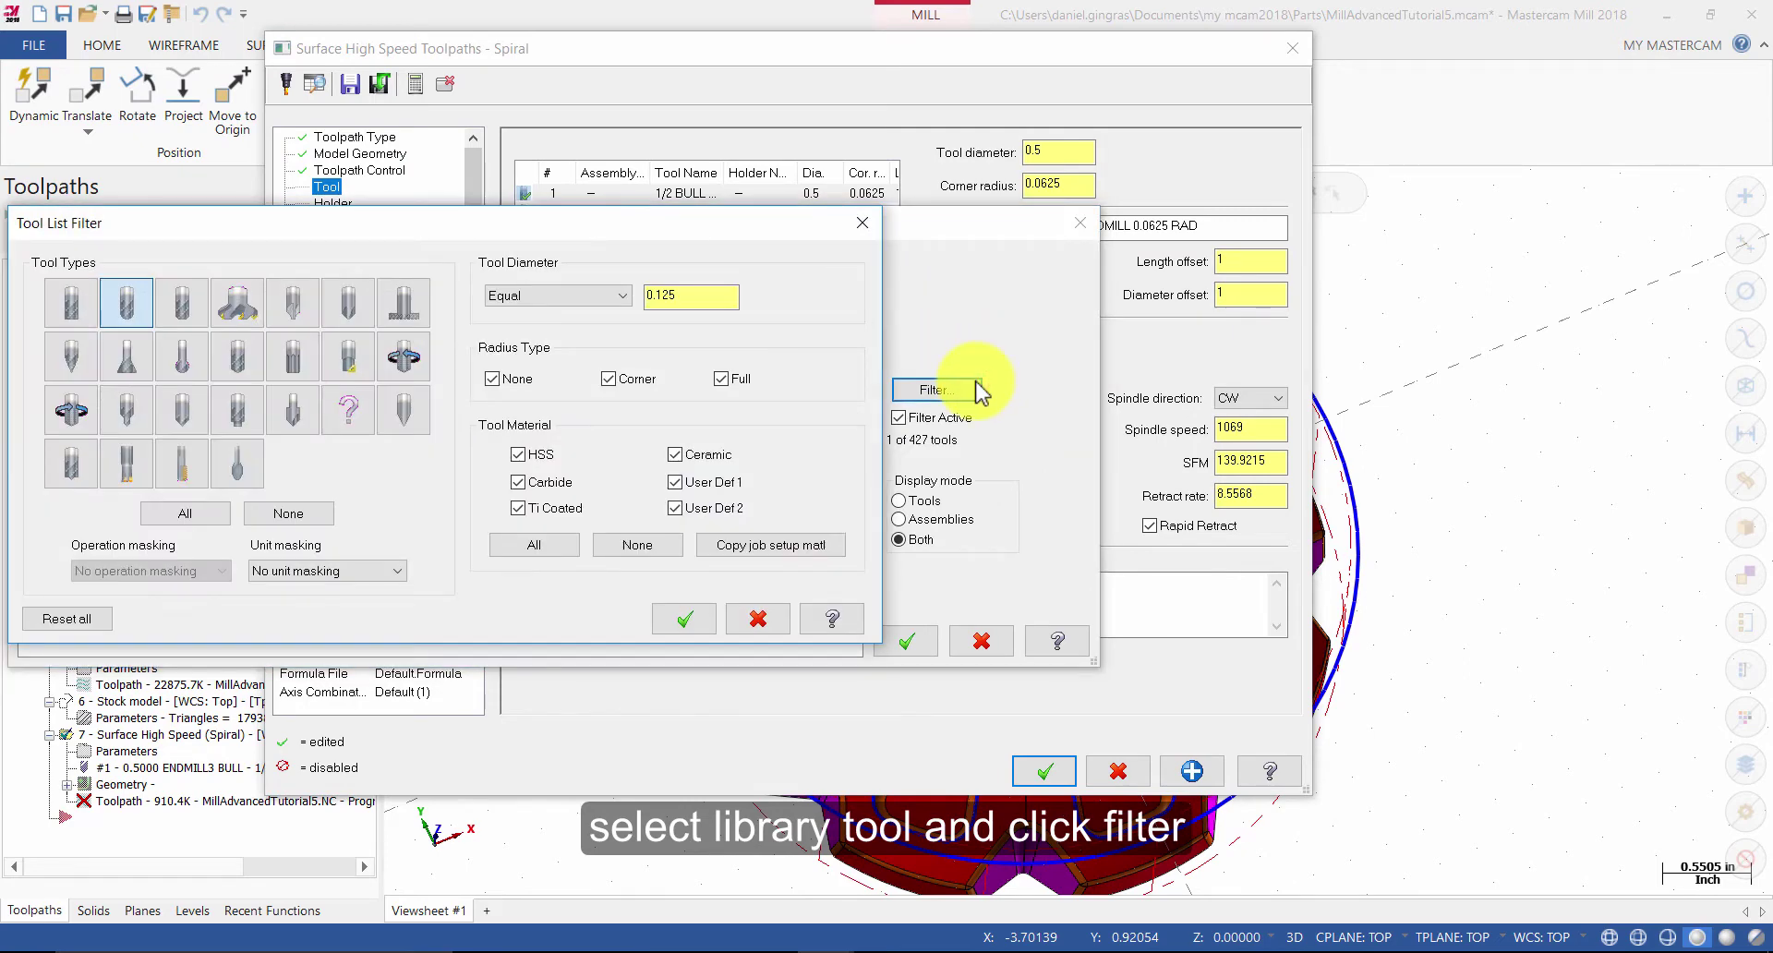
double_click(708, 294)
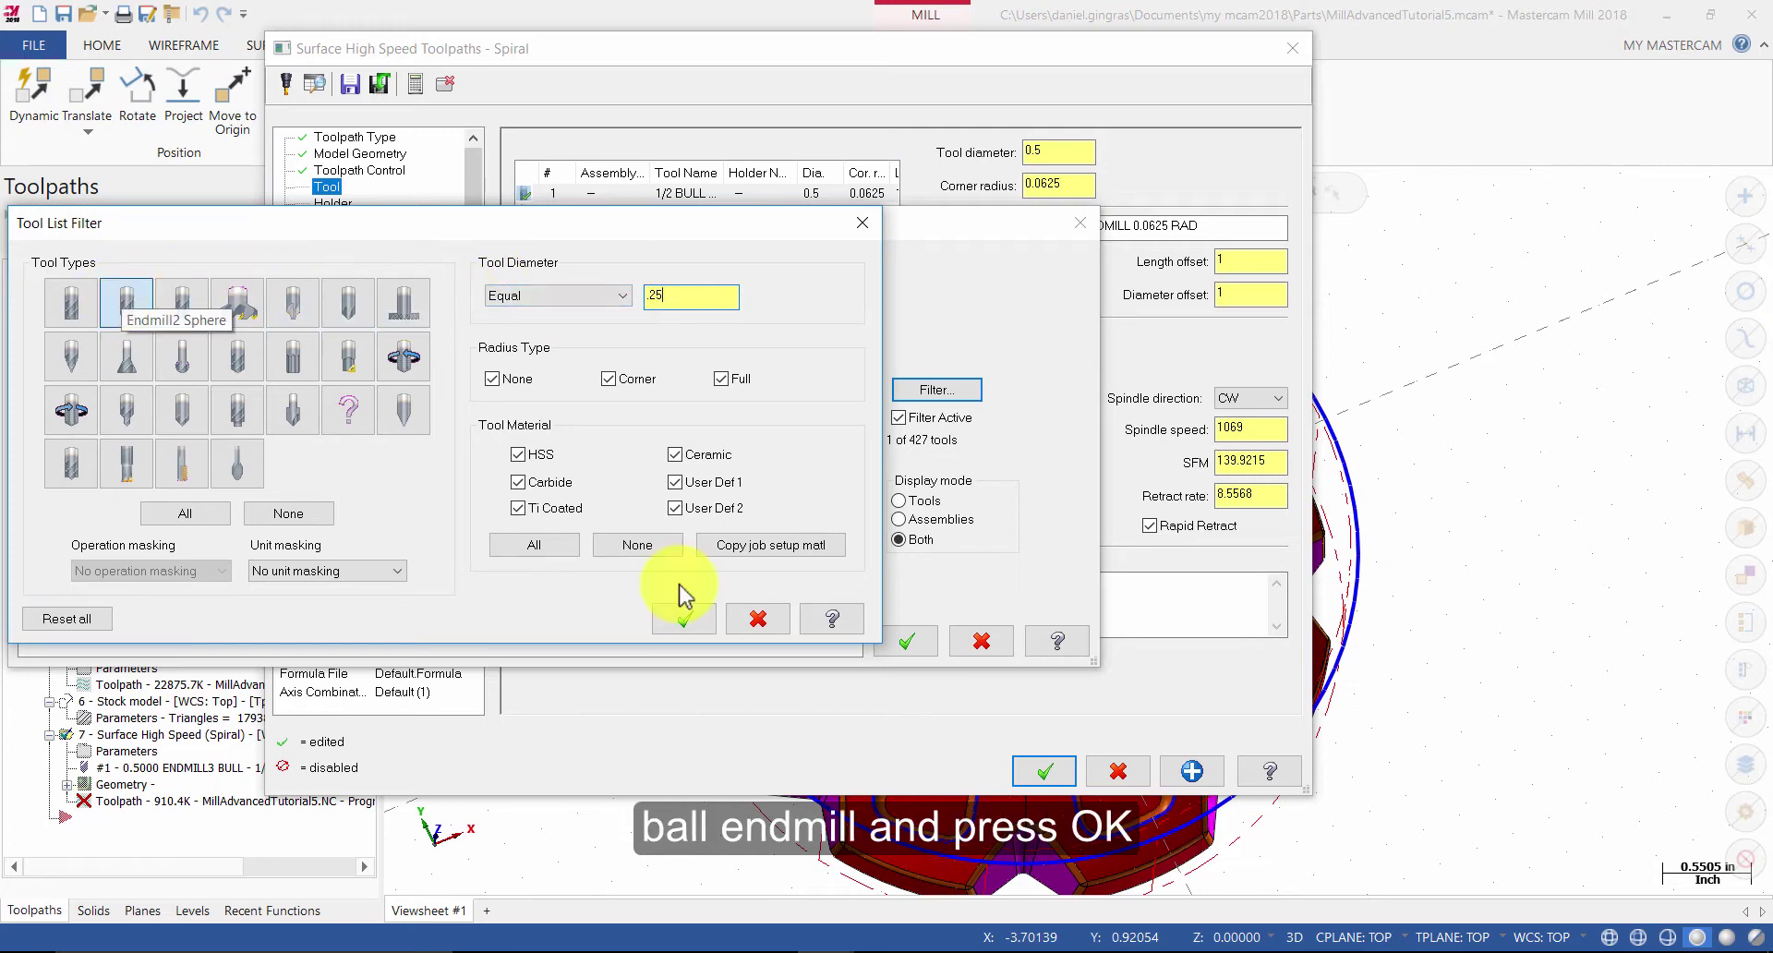
click(694, 617)
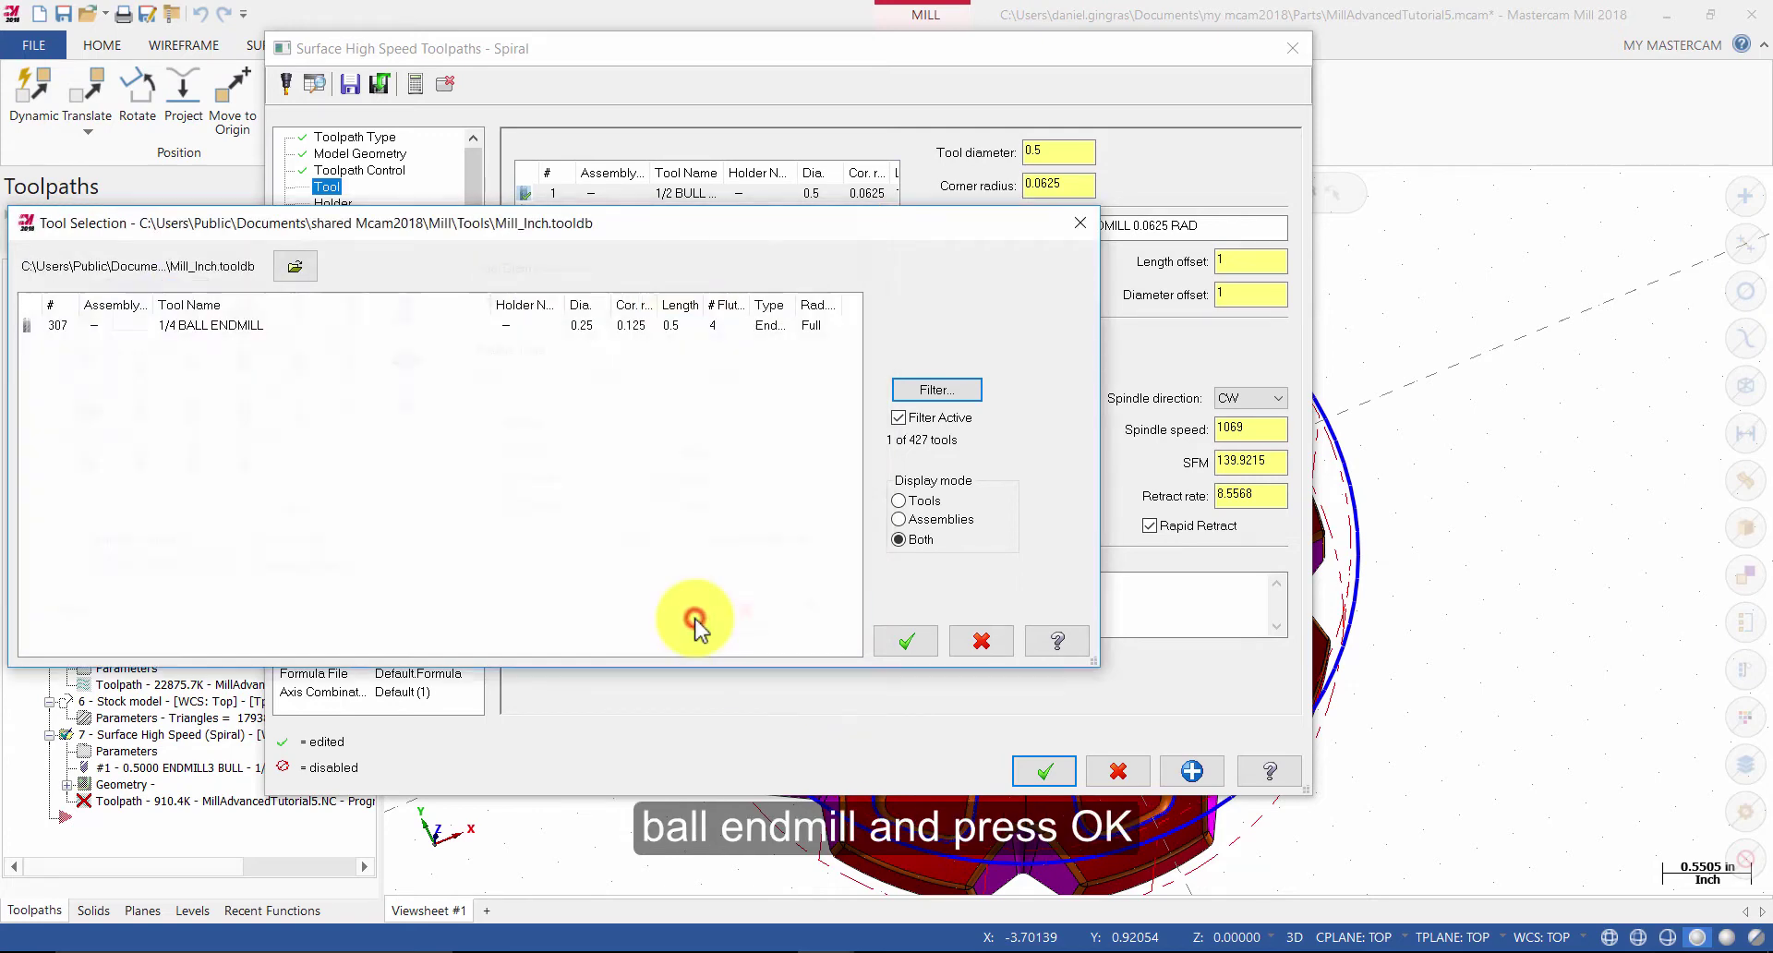
click(217, 325)
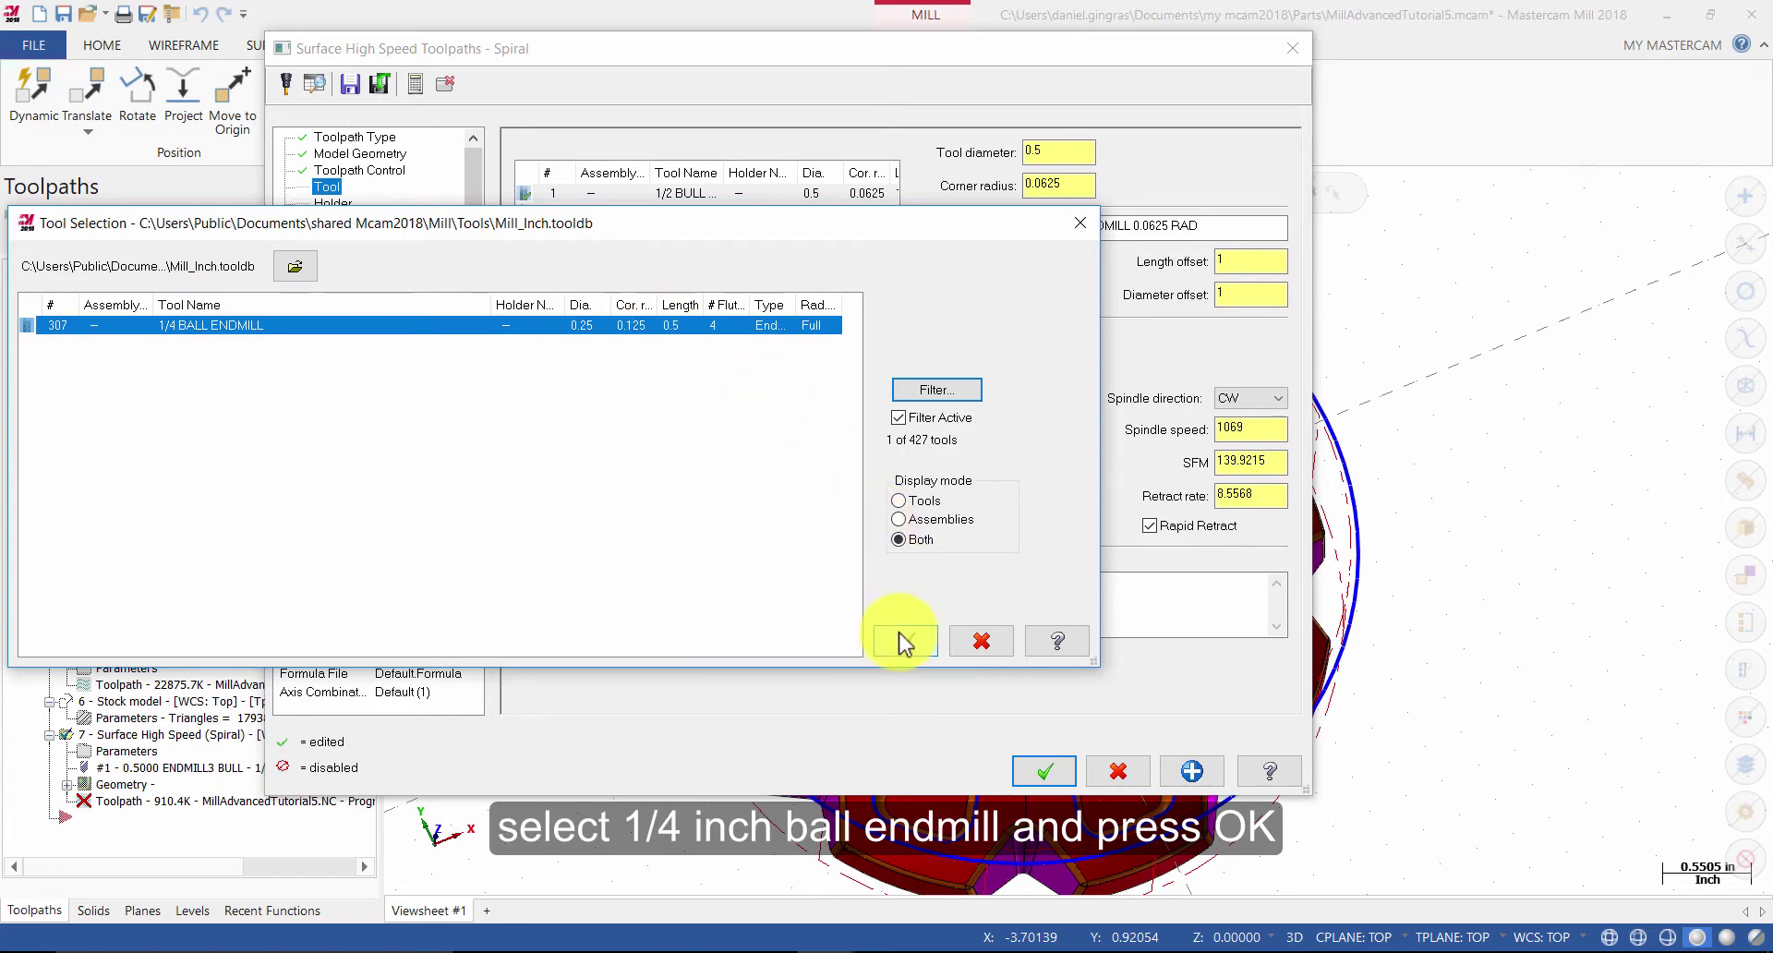
click(903, 640)
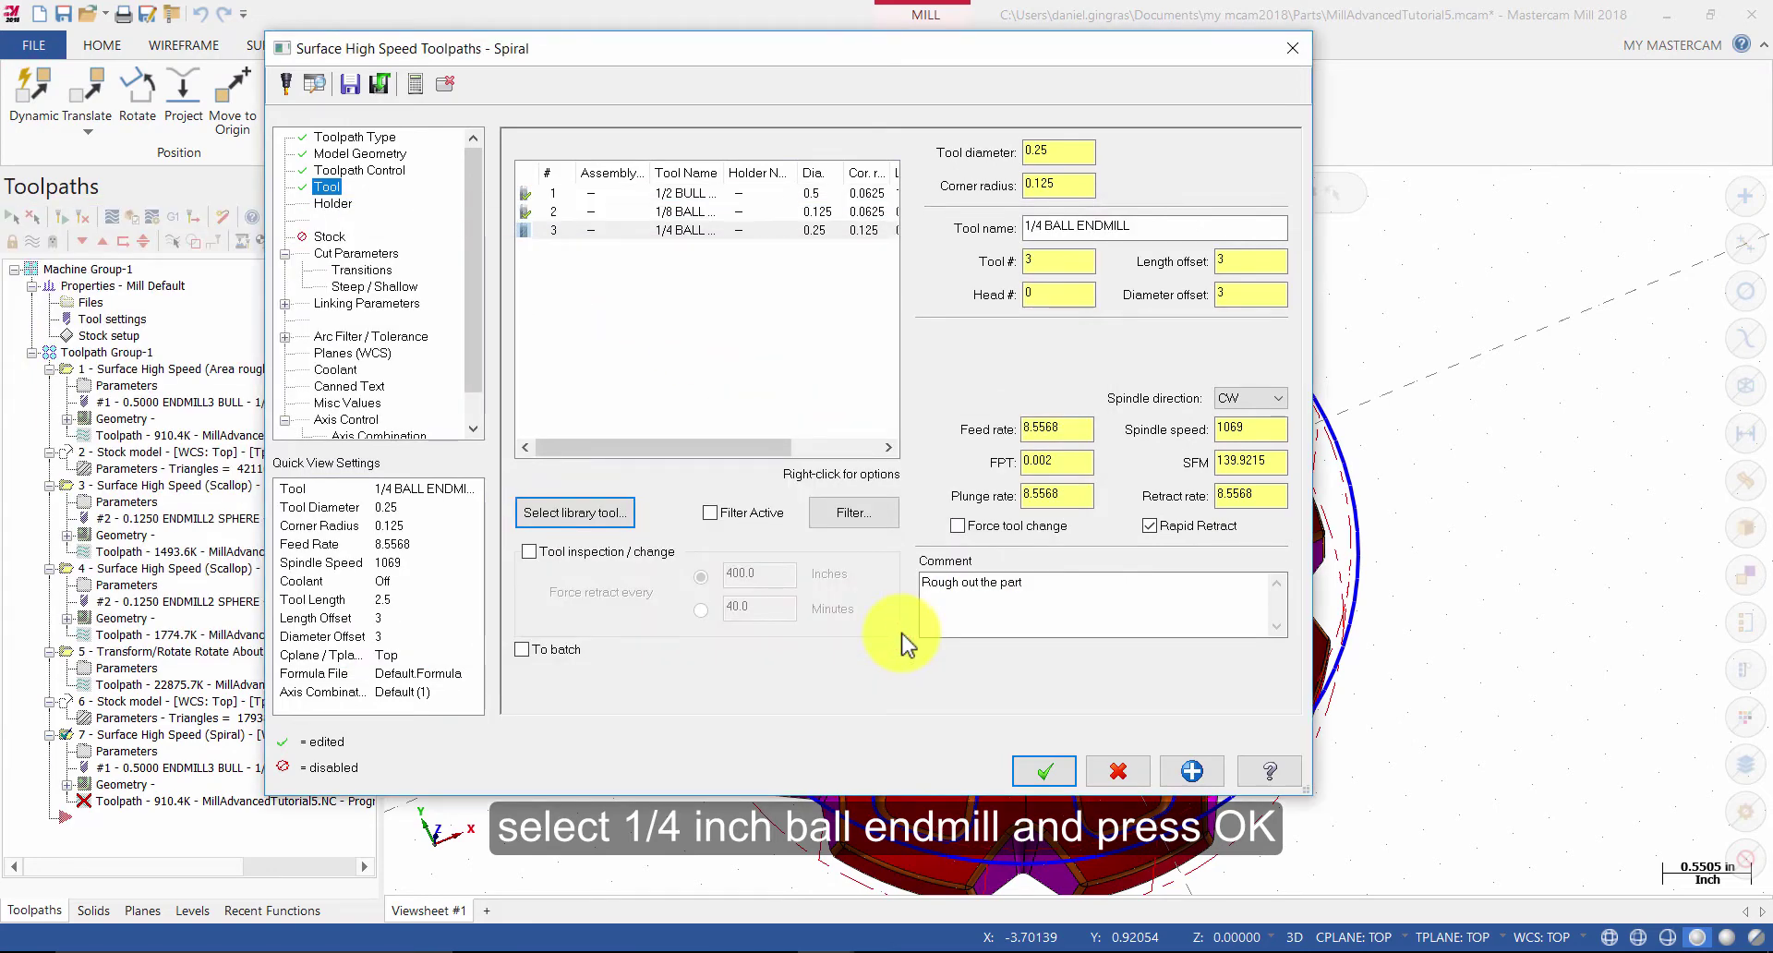
Replace the tool comment with 'Finish the top of the part'.
click(1053, 593)
drag(1053, 592, 779, 594)
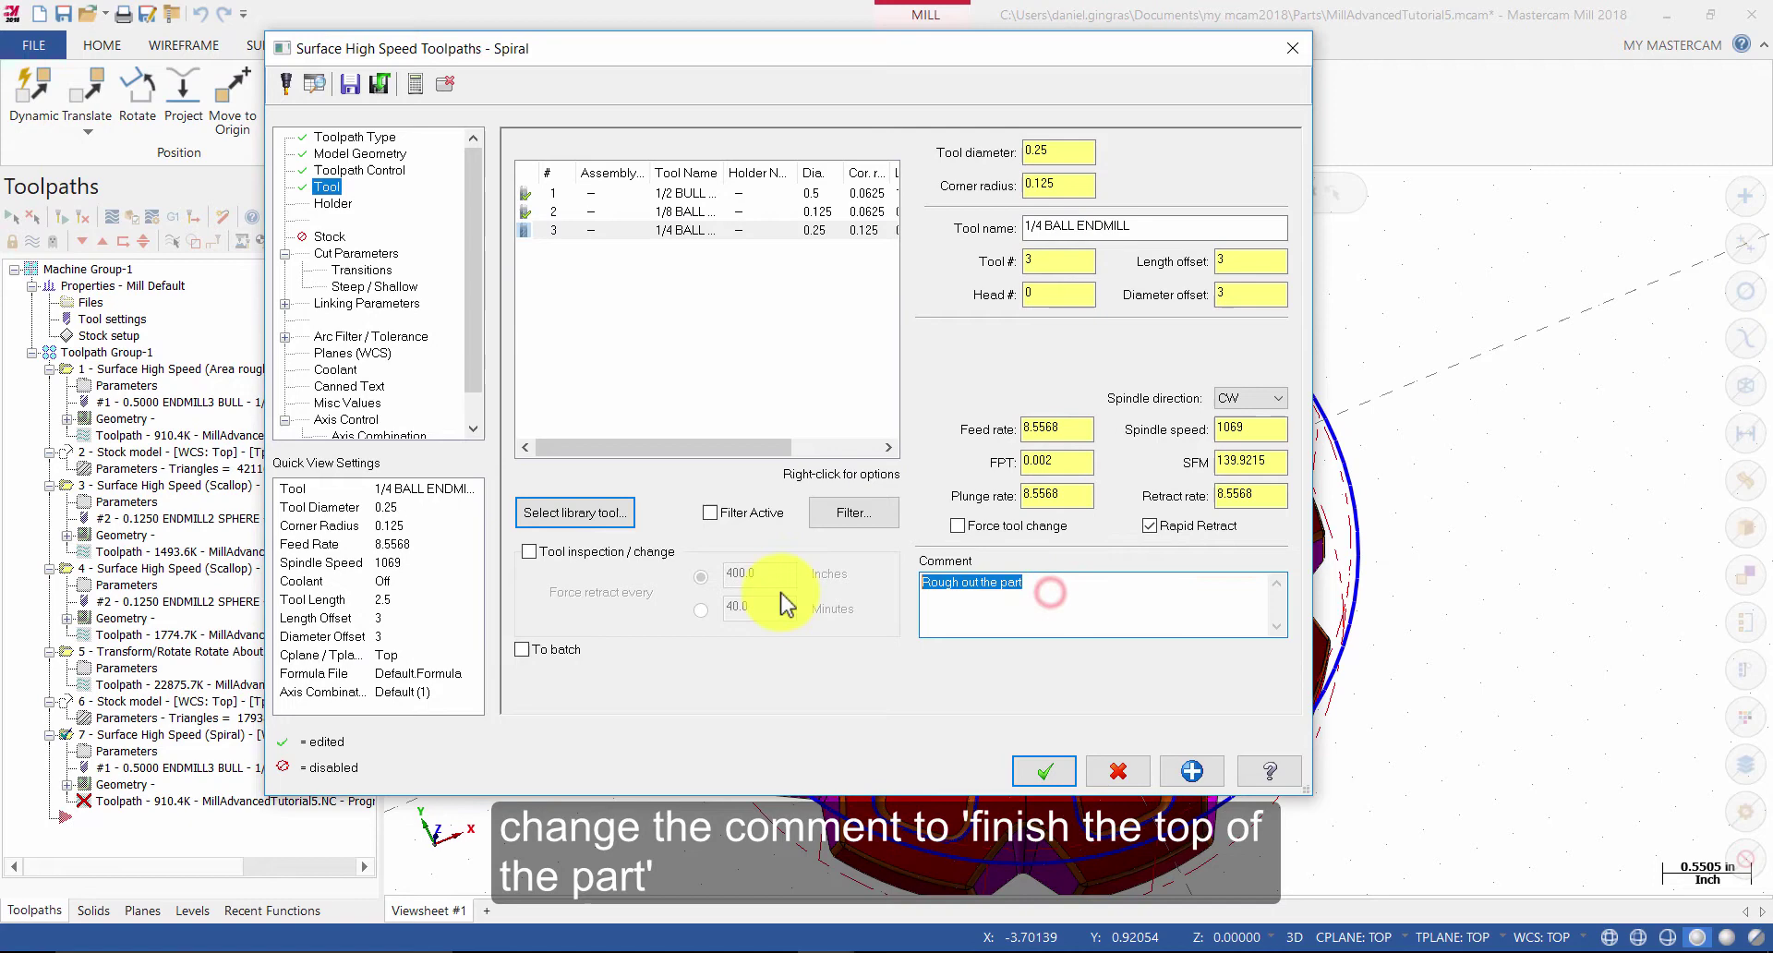
text(Finis)
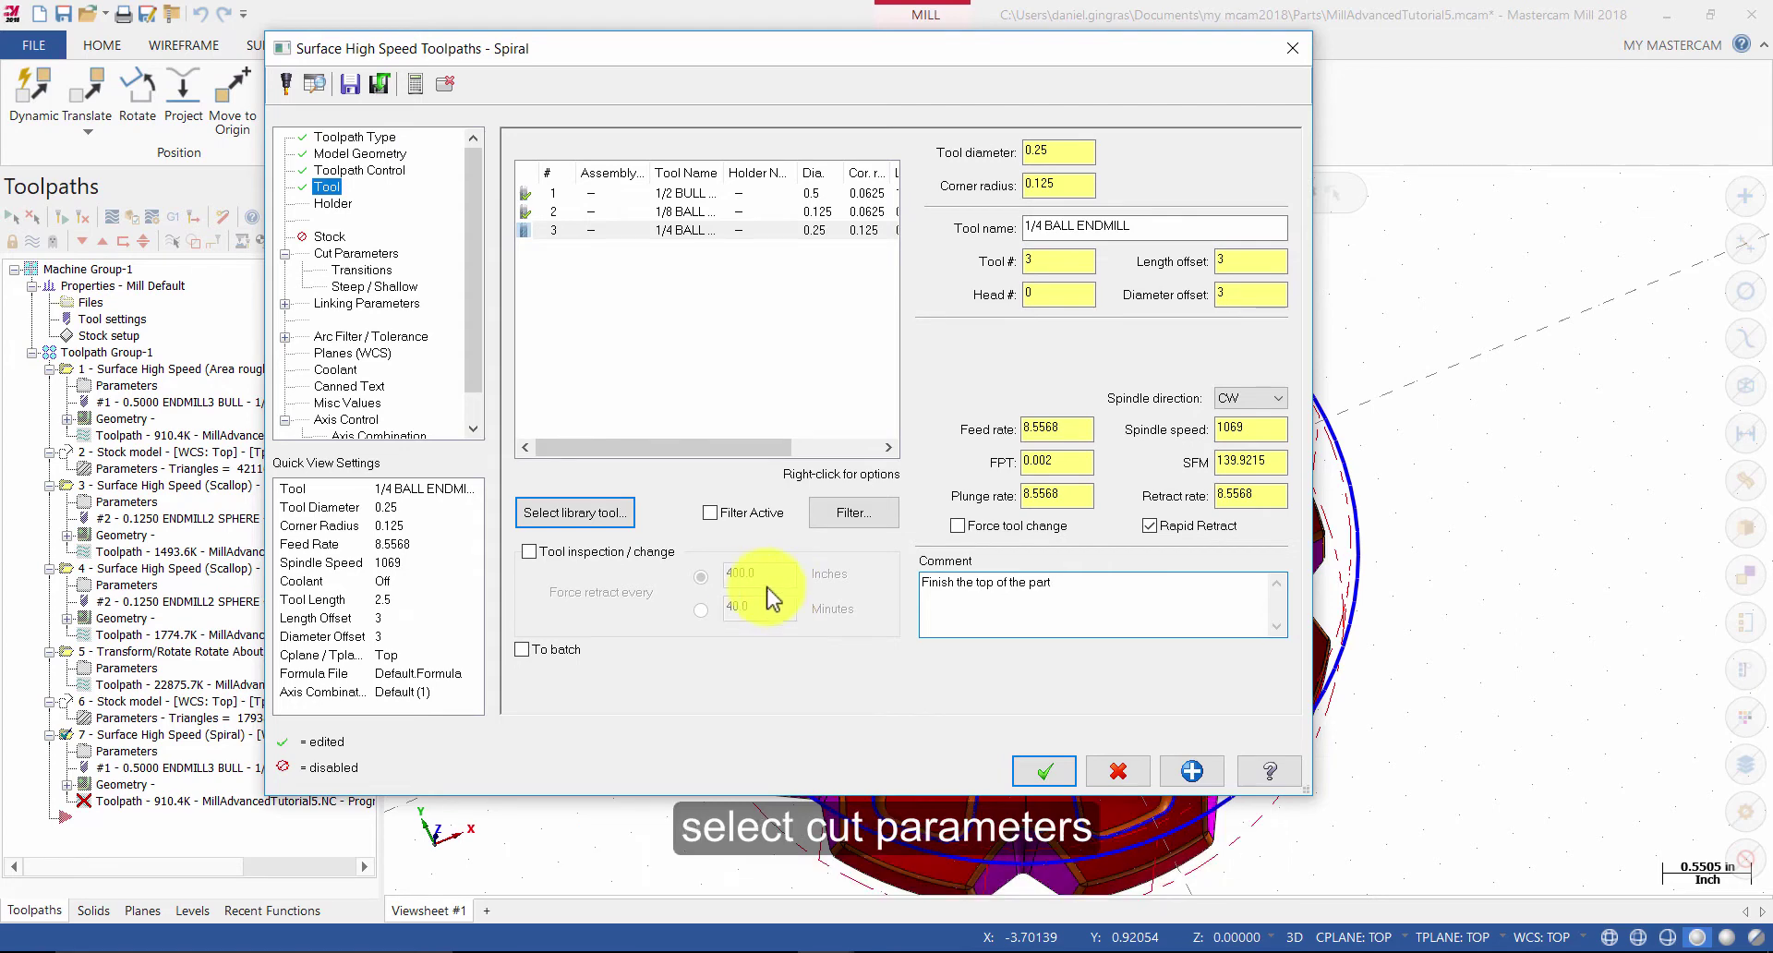
Set Spiral stepover 0.01 and keep-down 1000% of tool diameter, then edit outer radius to 1.9.
click(388, 254)
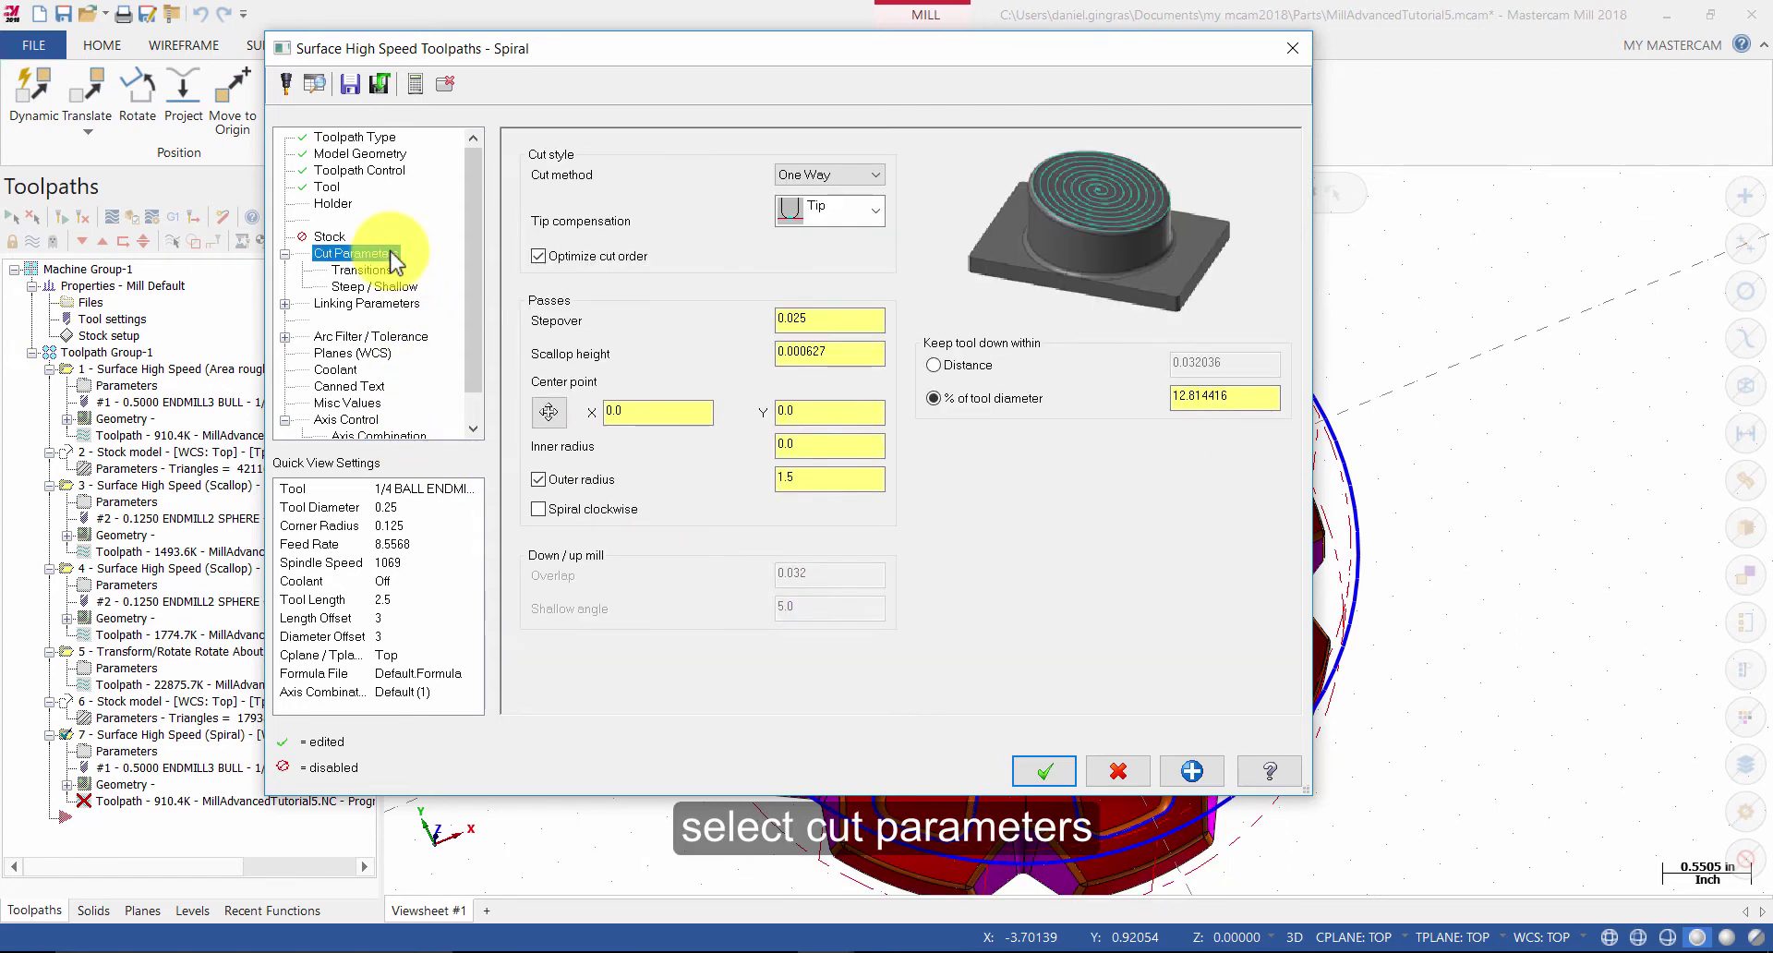
double_click(828, 321)
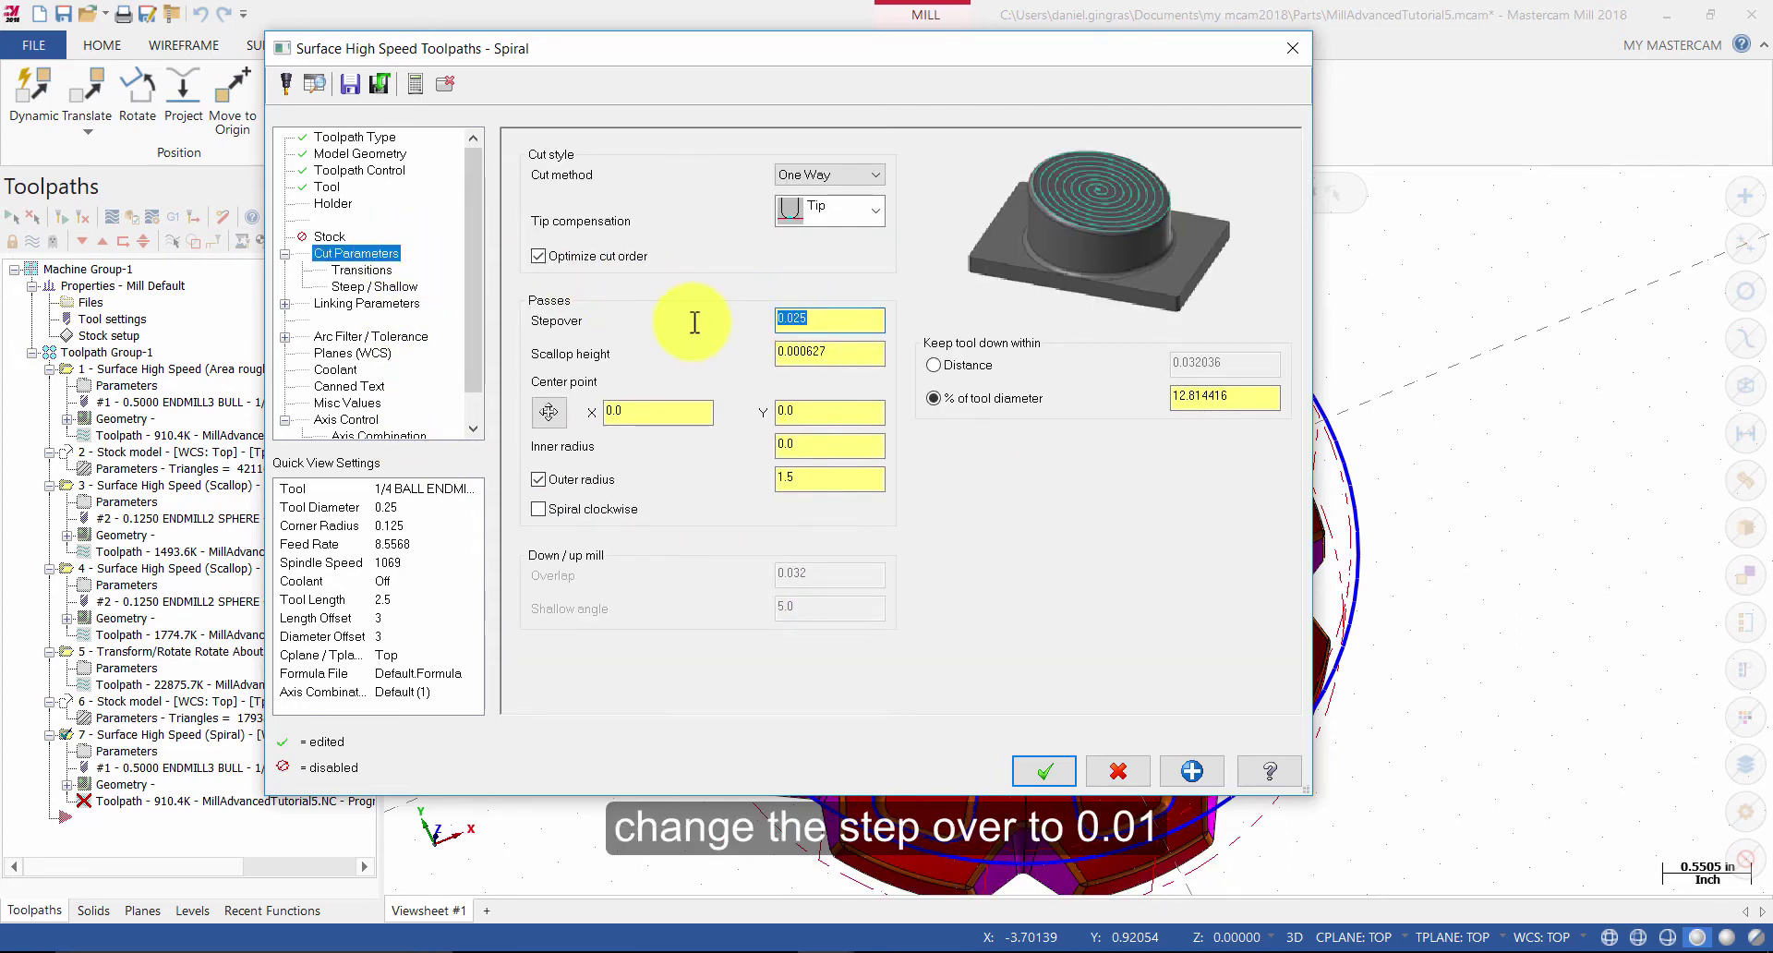
text(01)
click(841, 358)
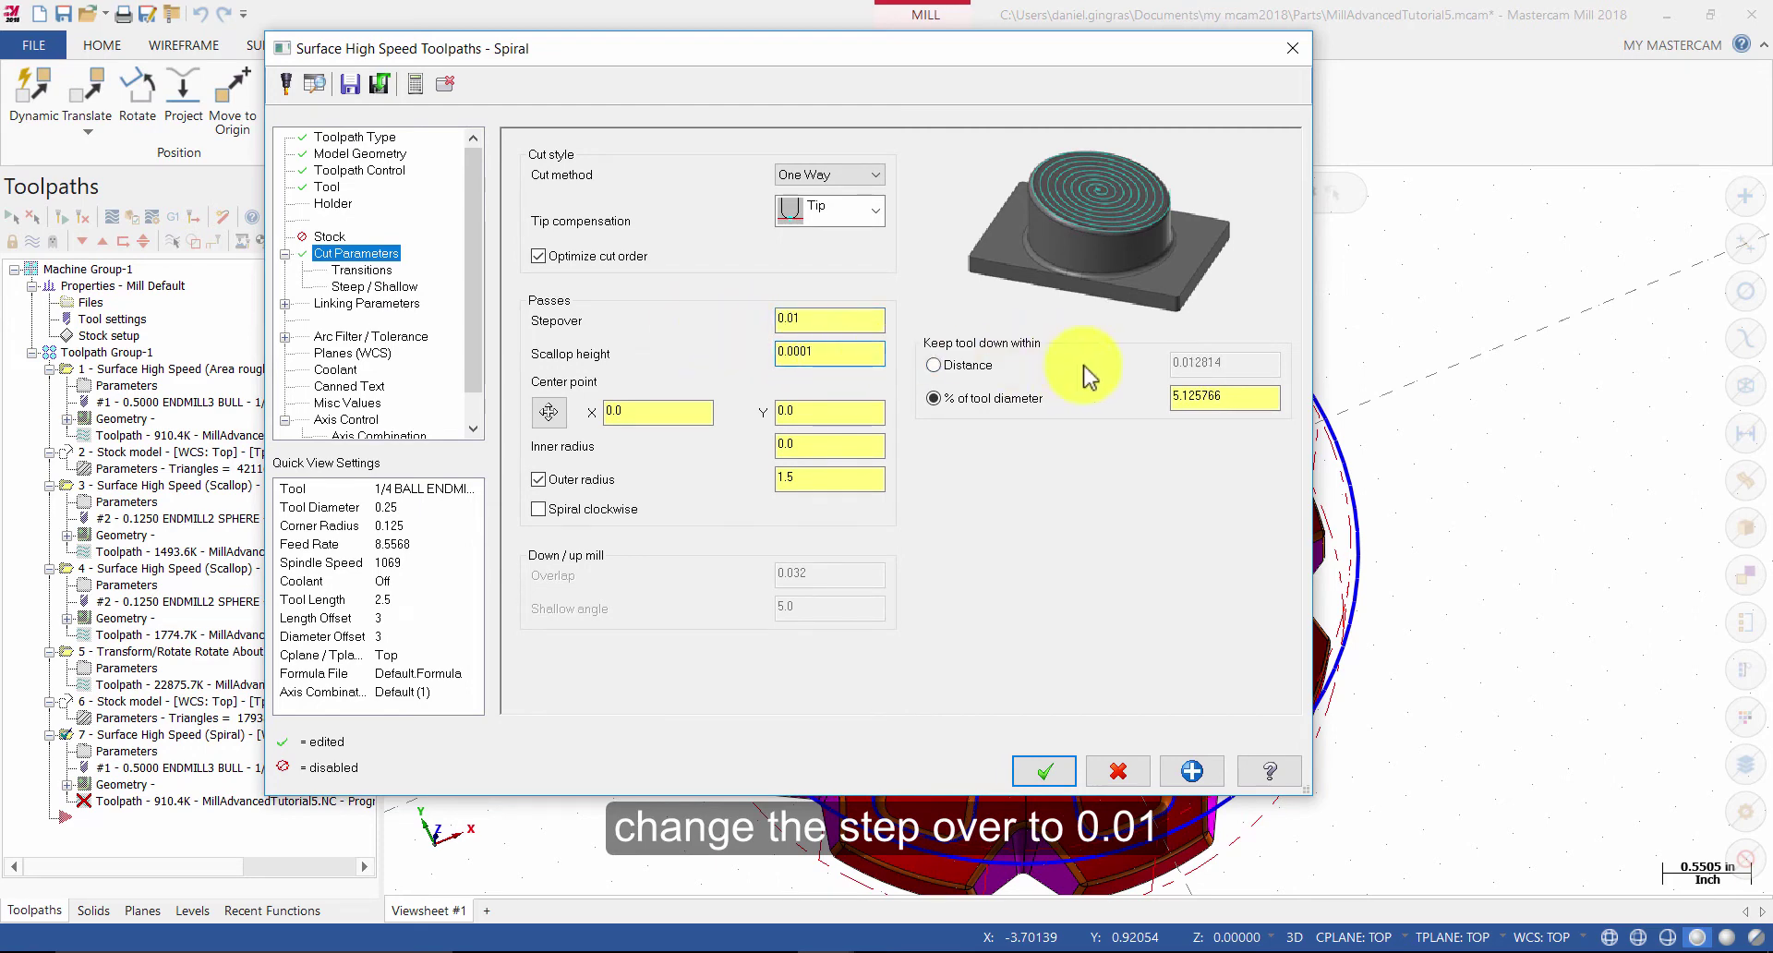
double_click(1249, 395)
text(1000)
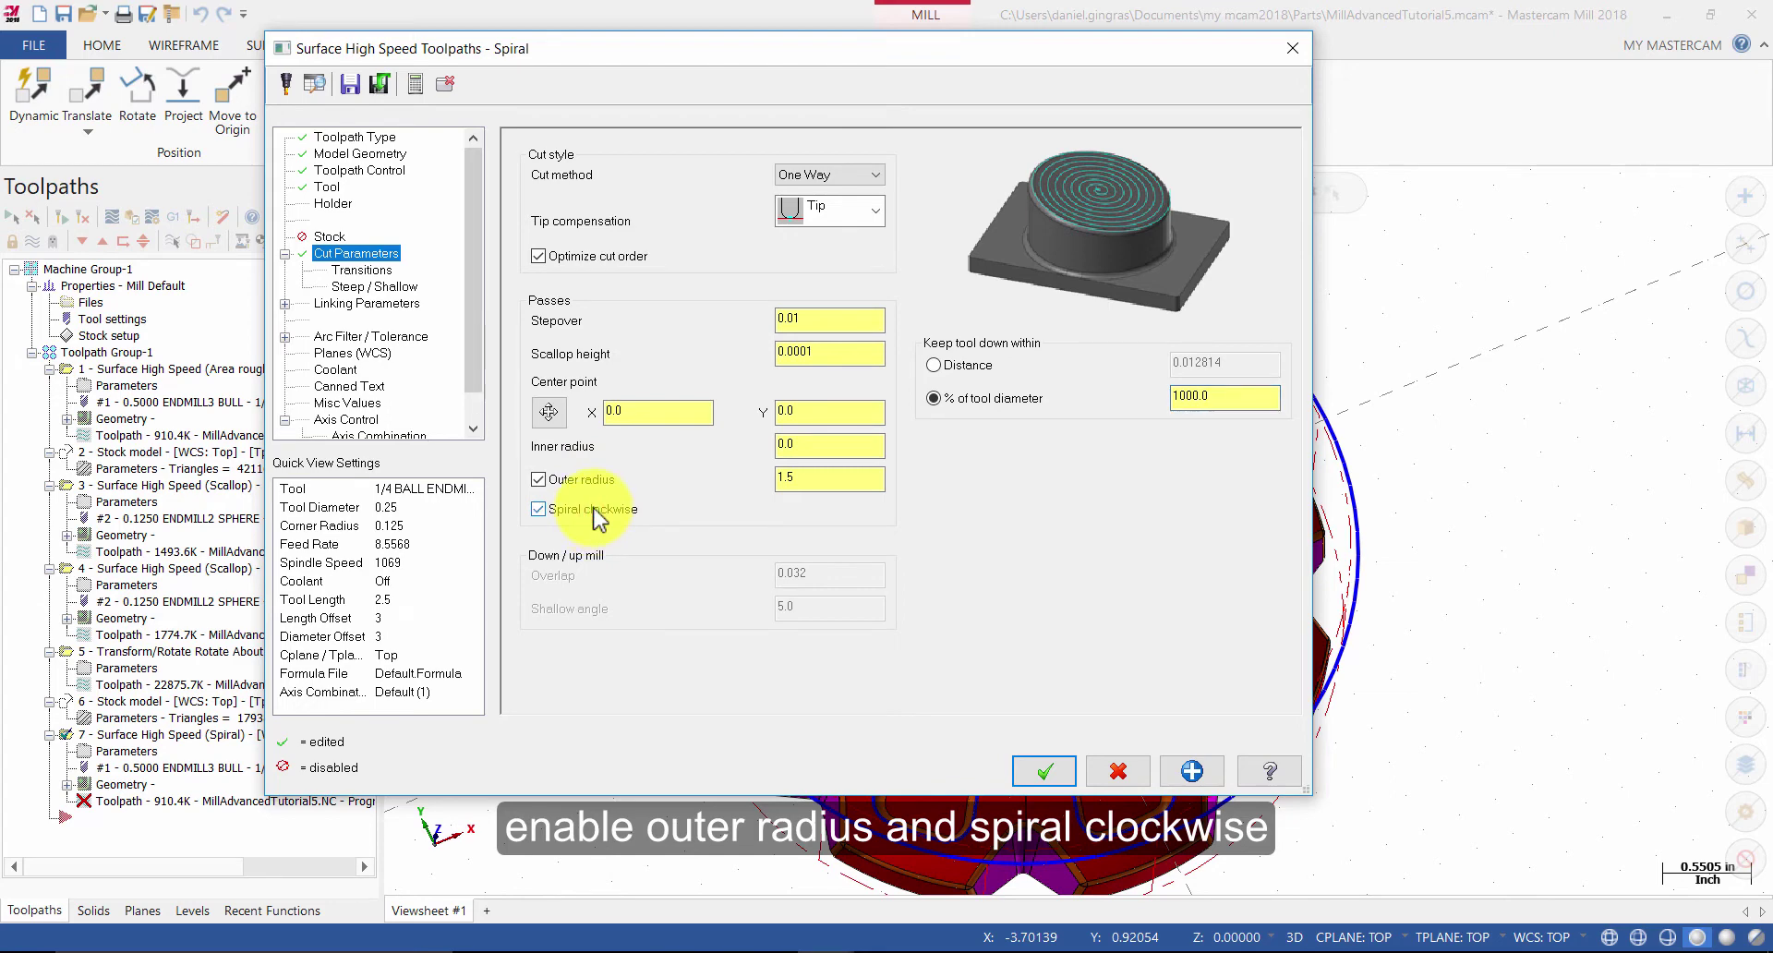
click(825, 473)
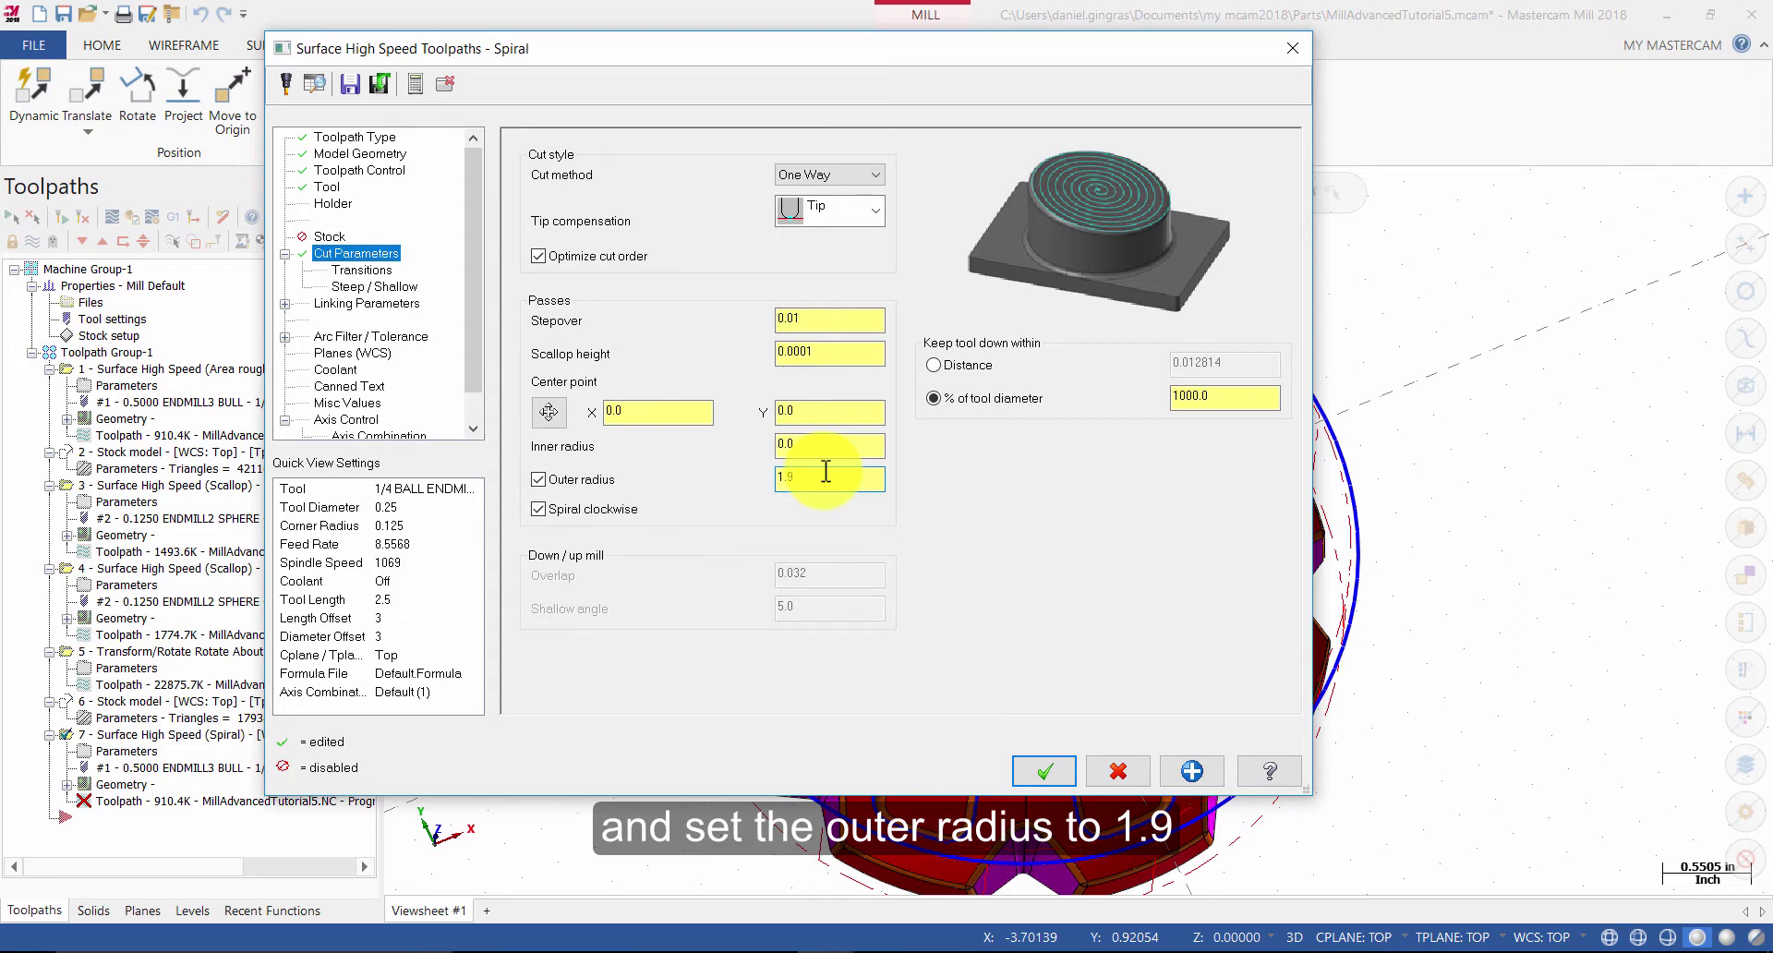
Keep Smooth transitions, limit Z depths to a maximum of -.4, and accept the Spiral toolpath.
click(374, 271)
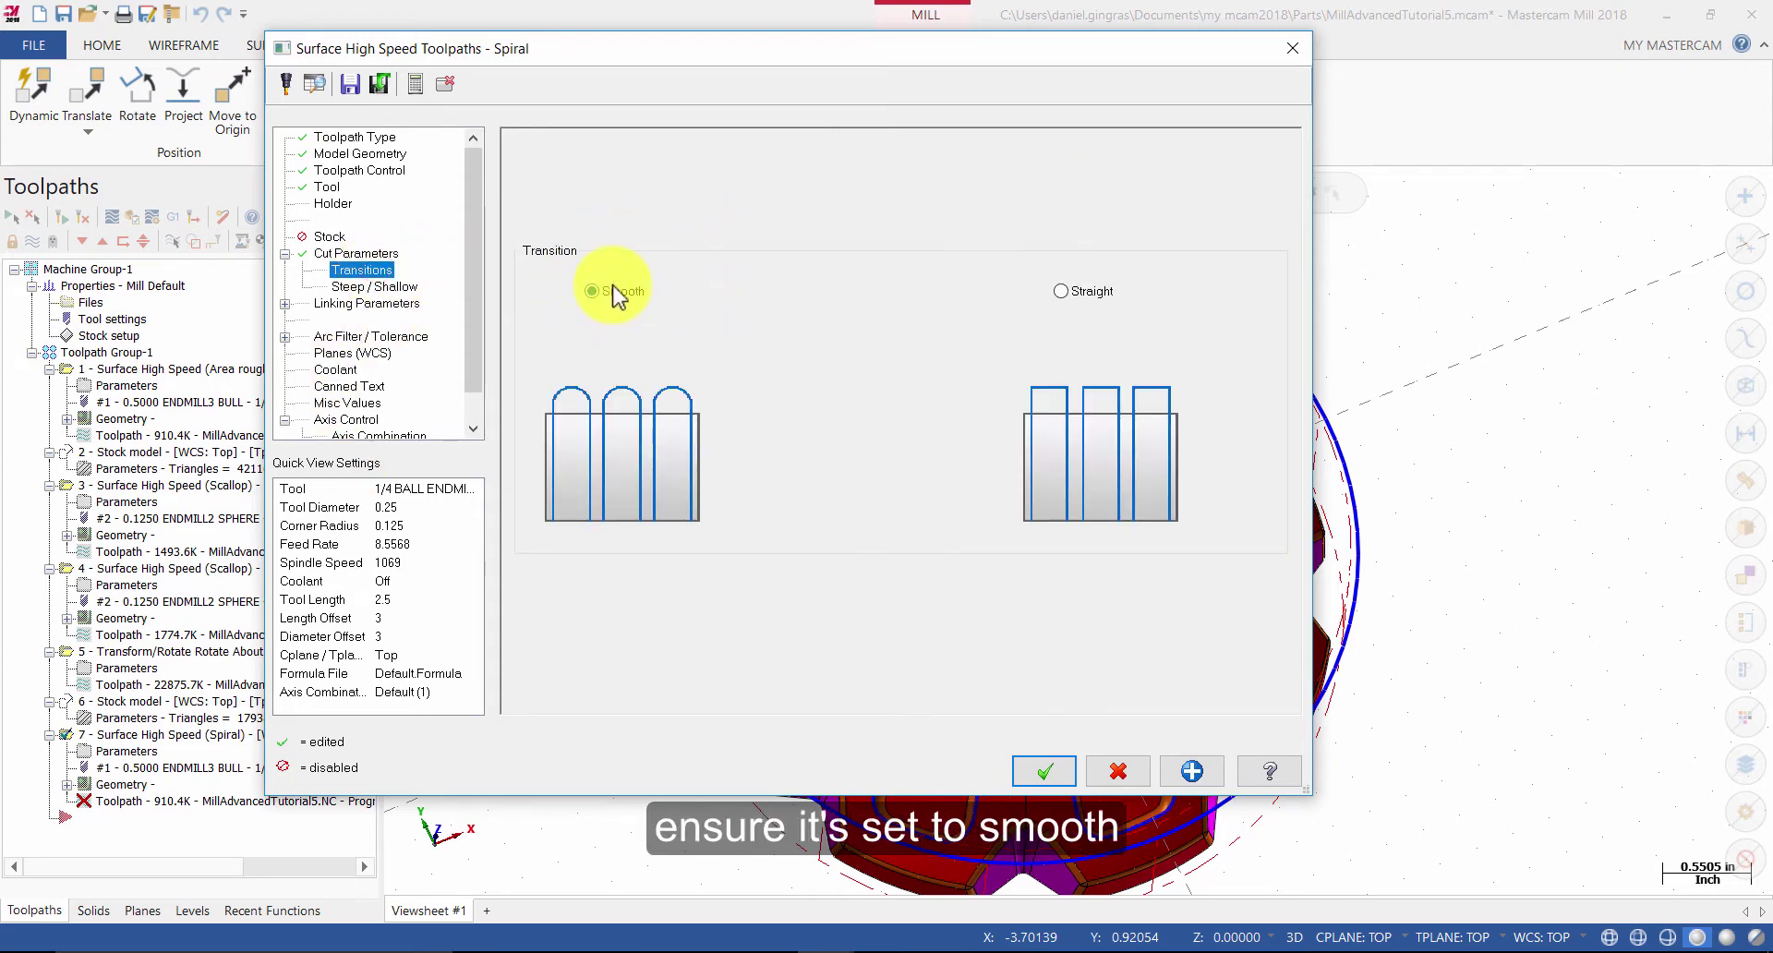
click(378, 288)
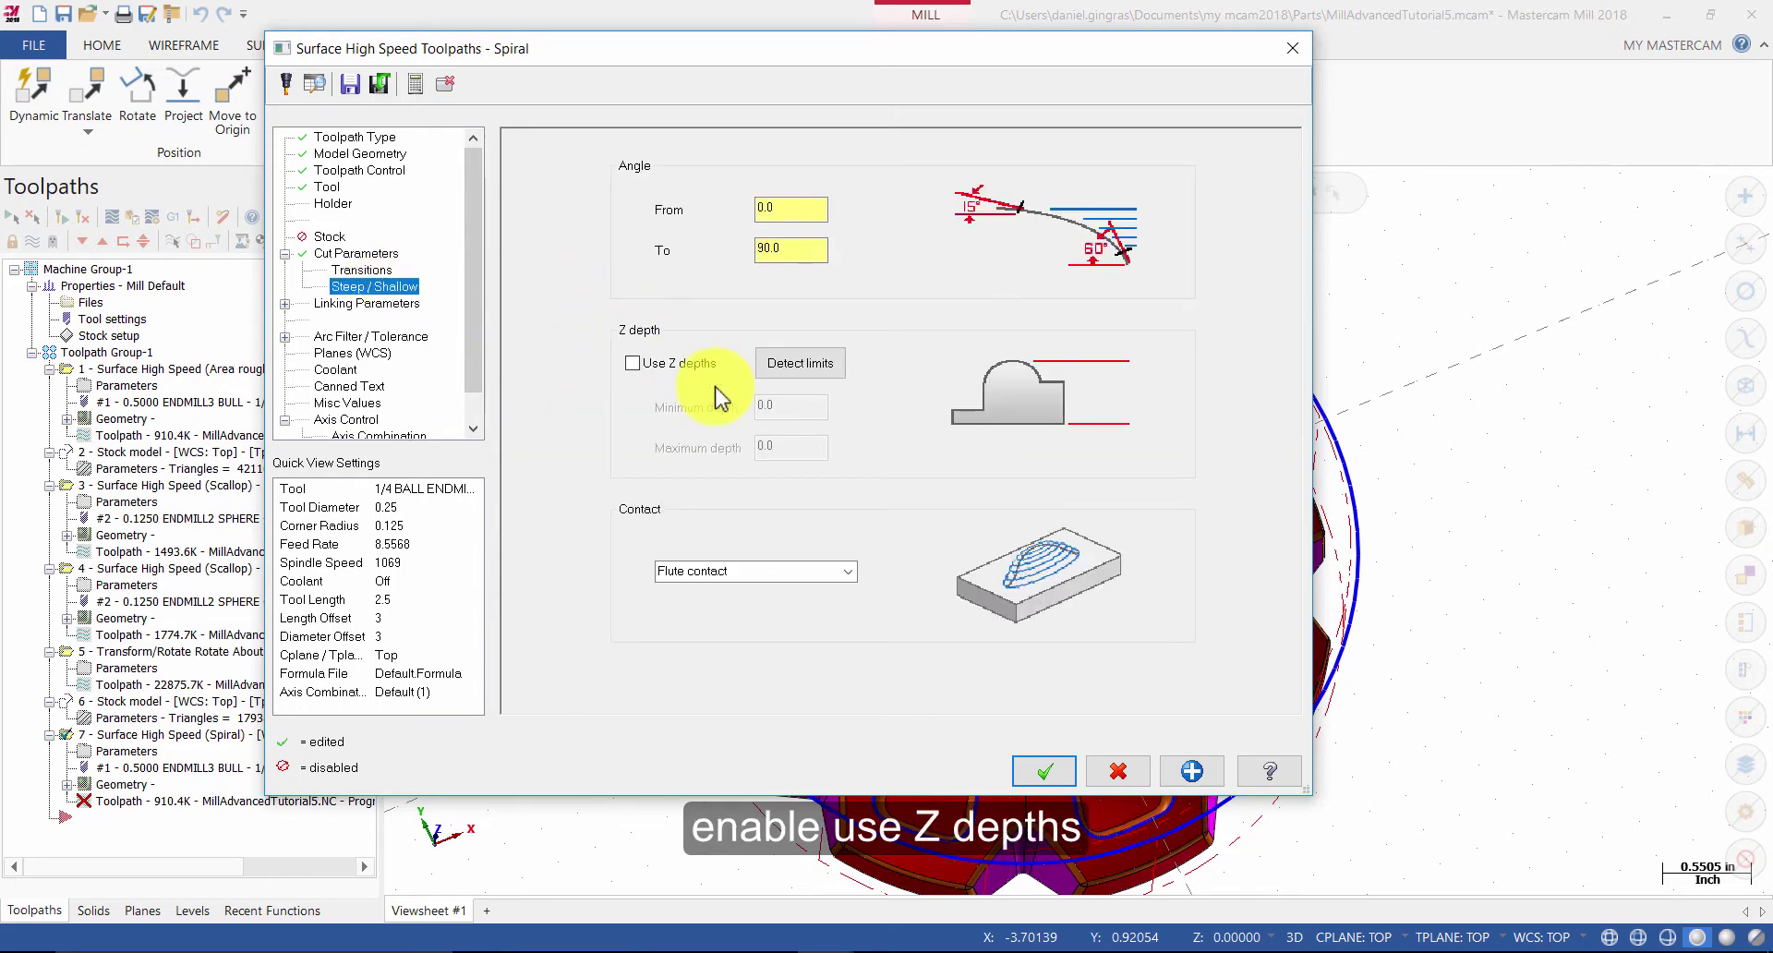
click(683, 365)
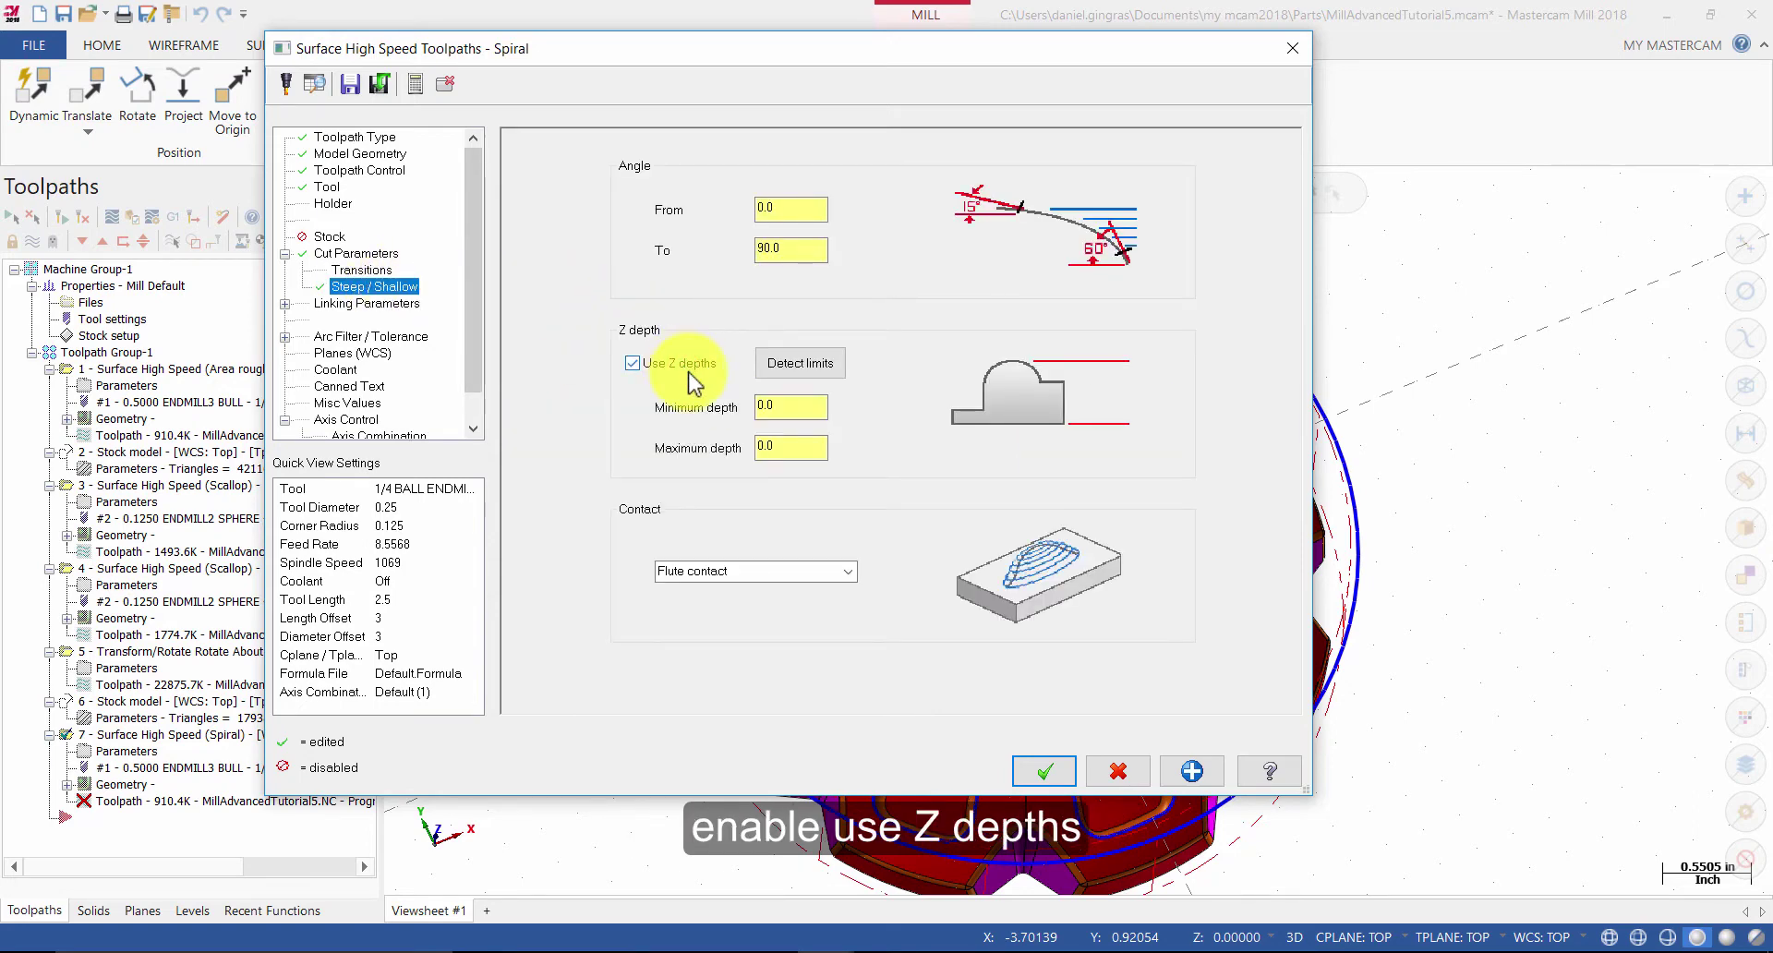
click(796, 442)
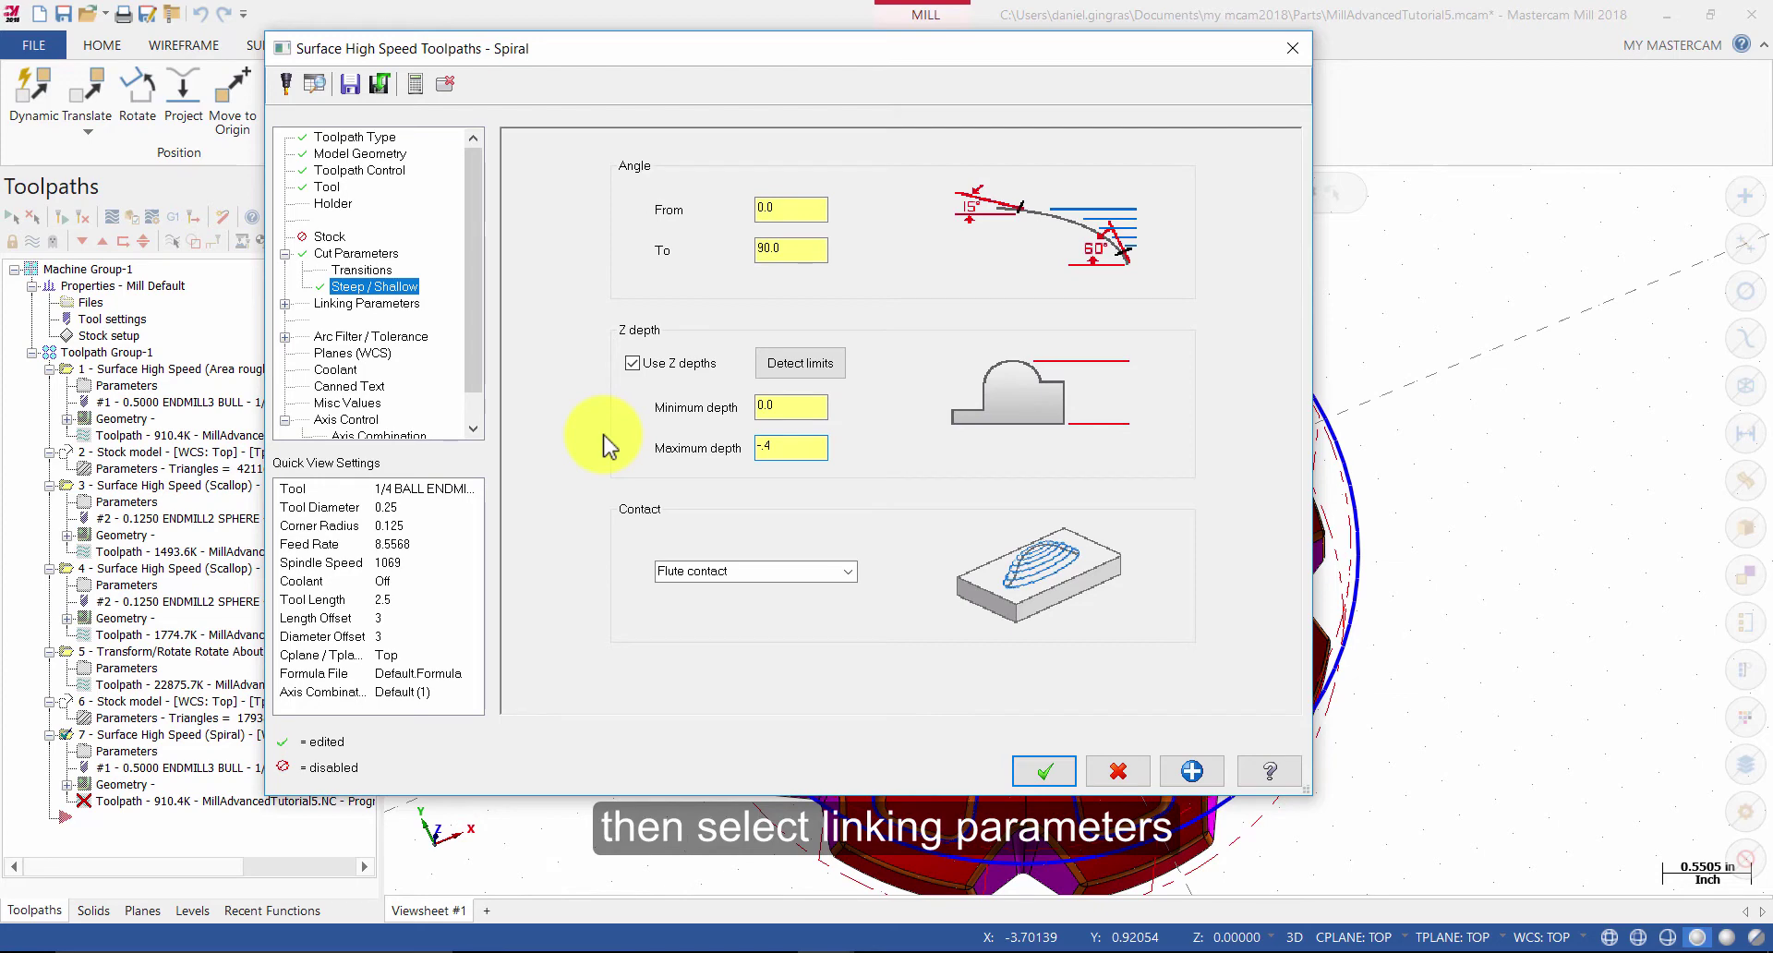
click(349, 304)
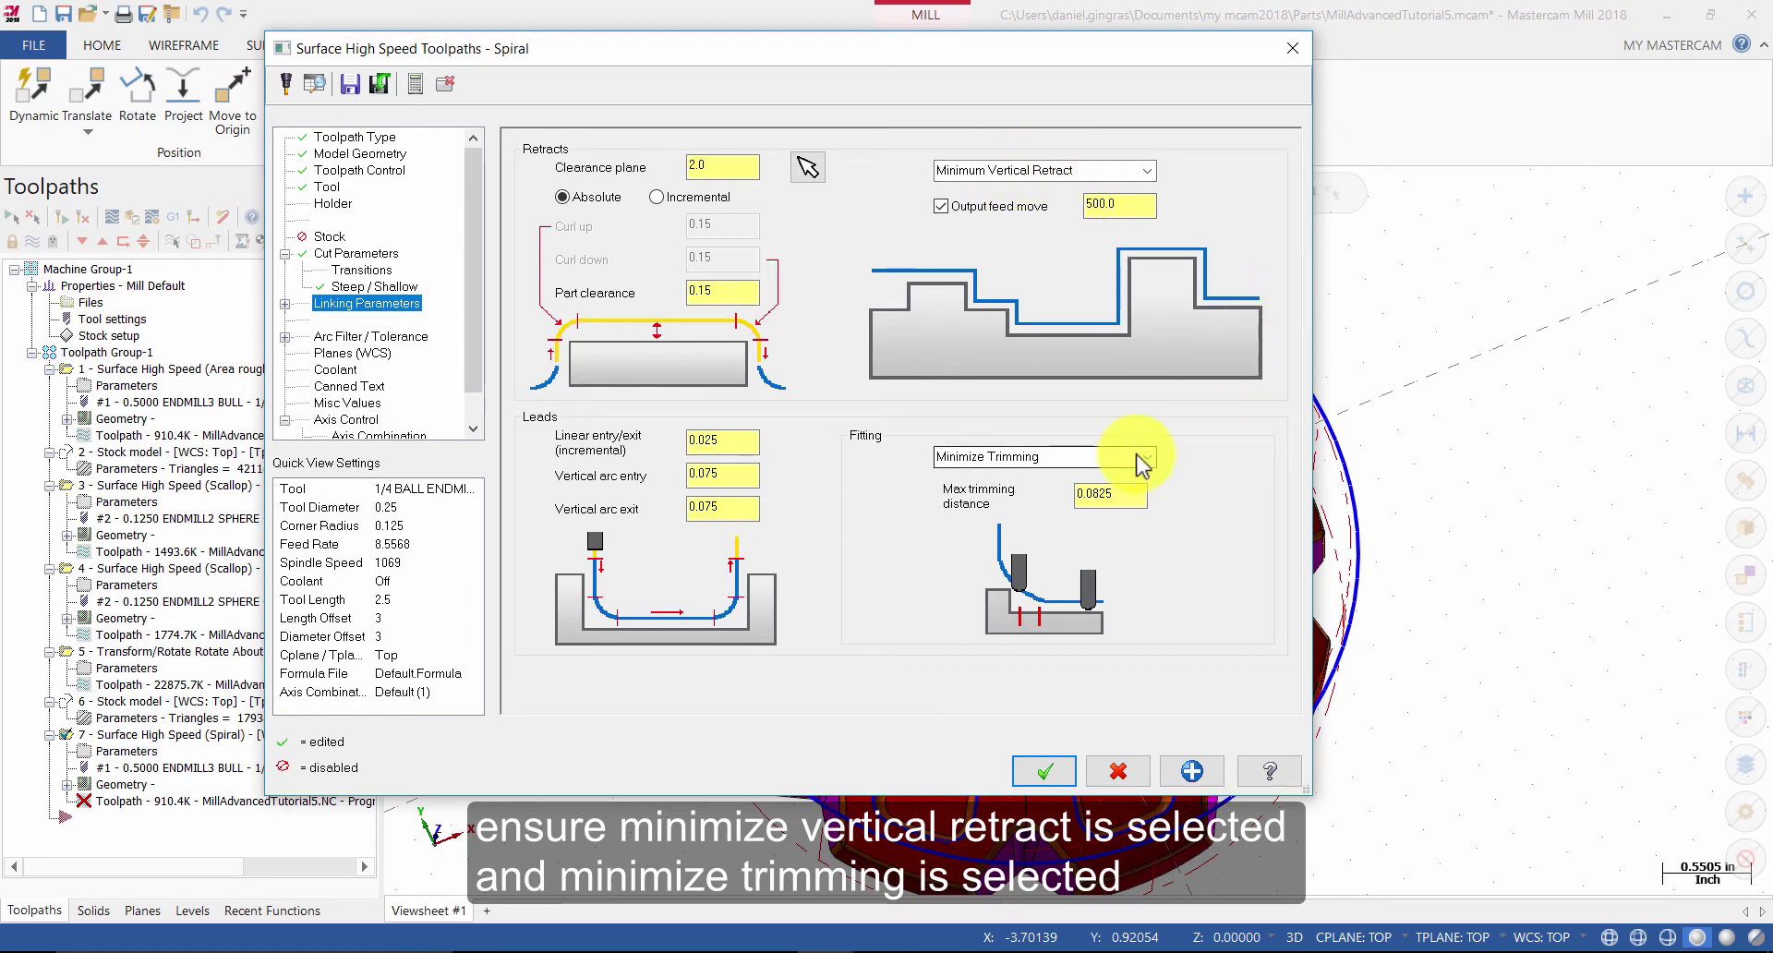
click(1056, 772)
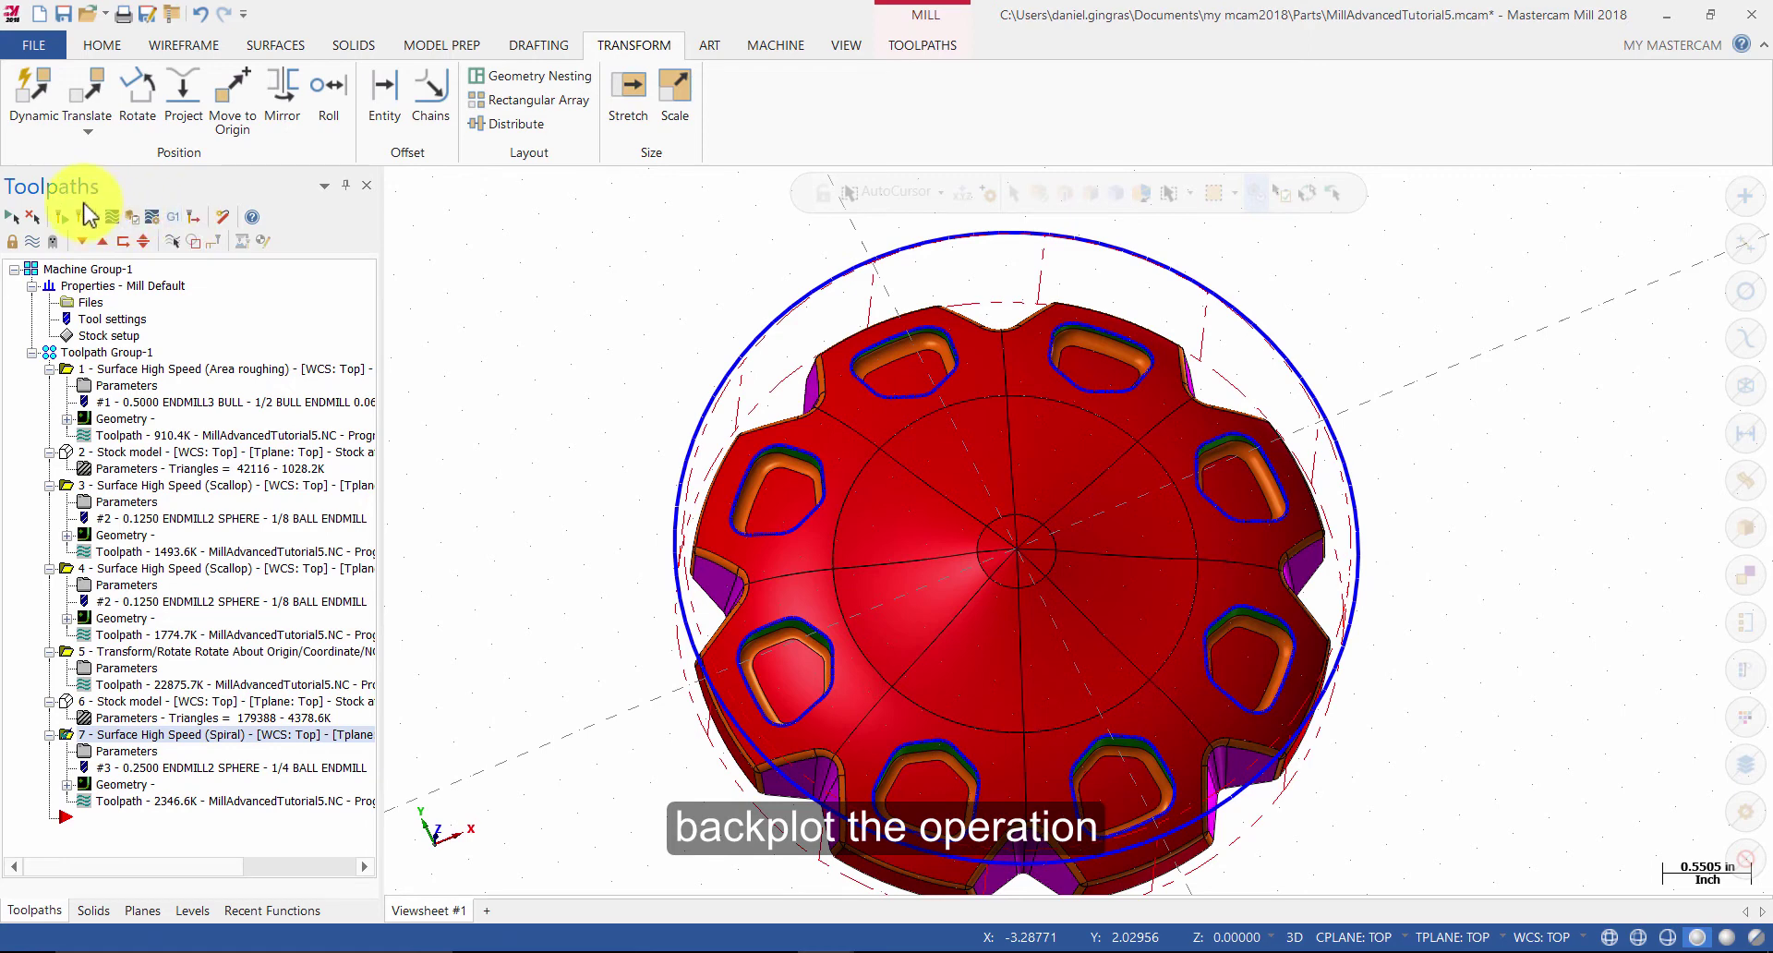
Backplot operation 7's Spiral toolpath over the part's top, then close the backplot.
click(110, 218)
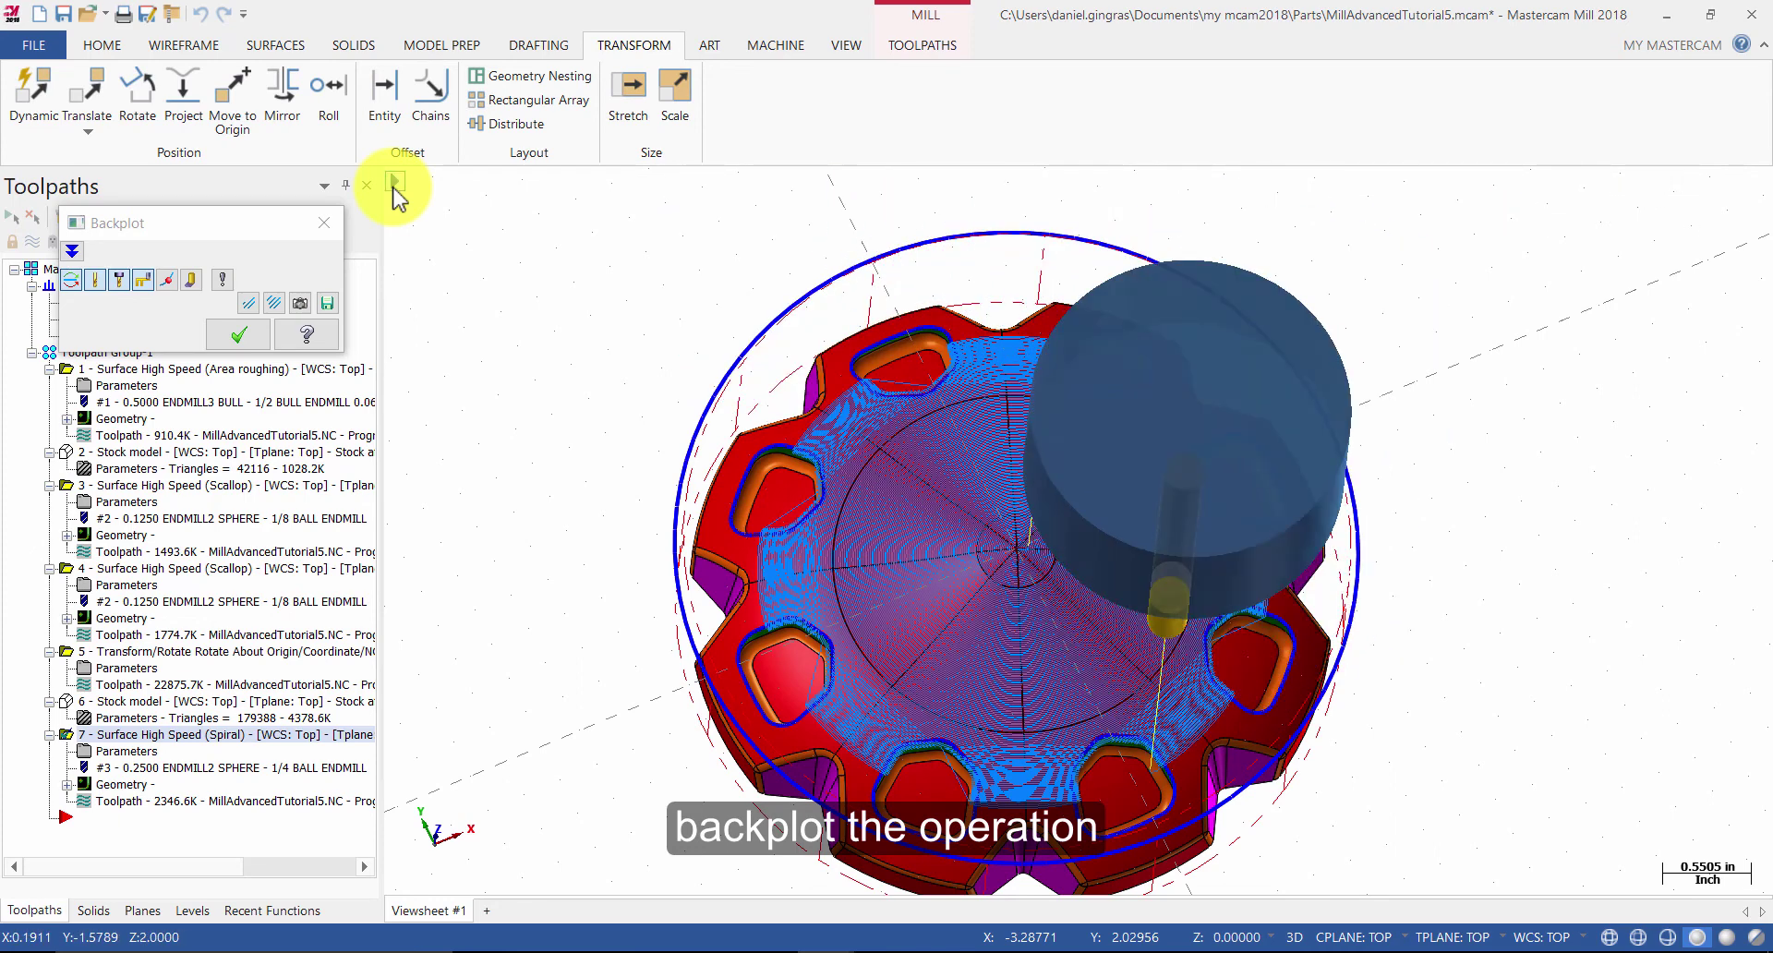
click(246, 336)
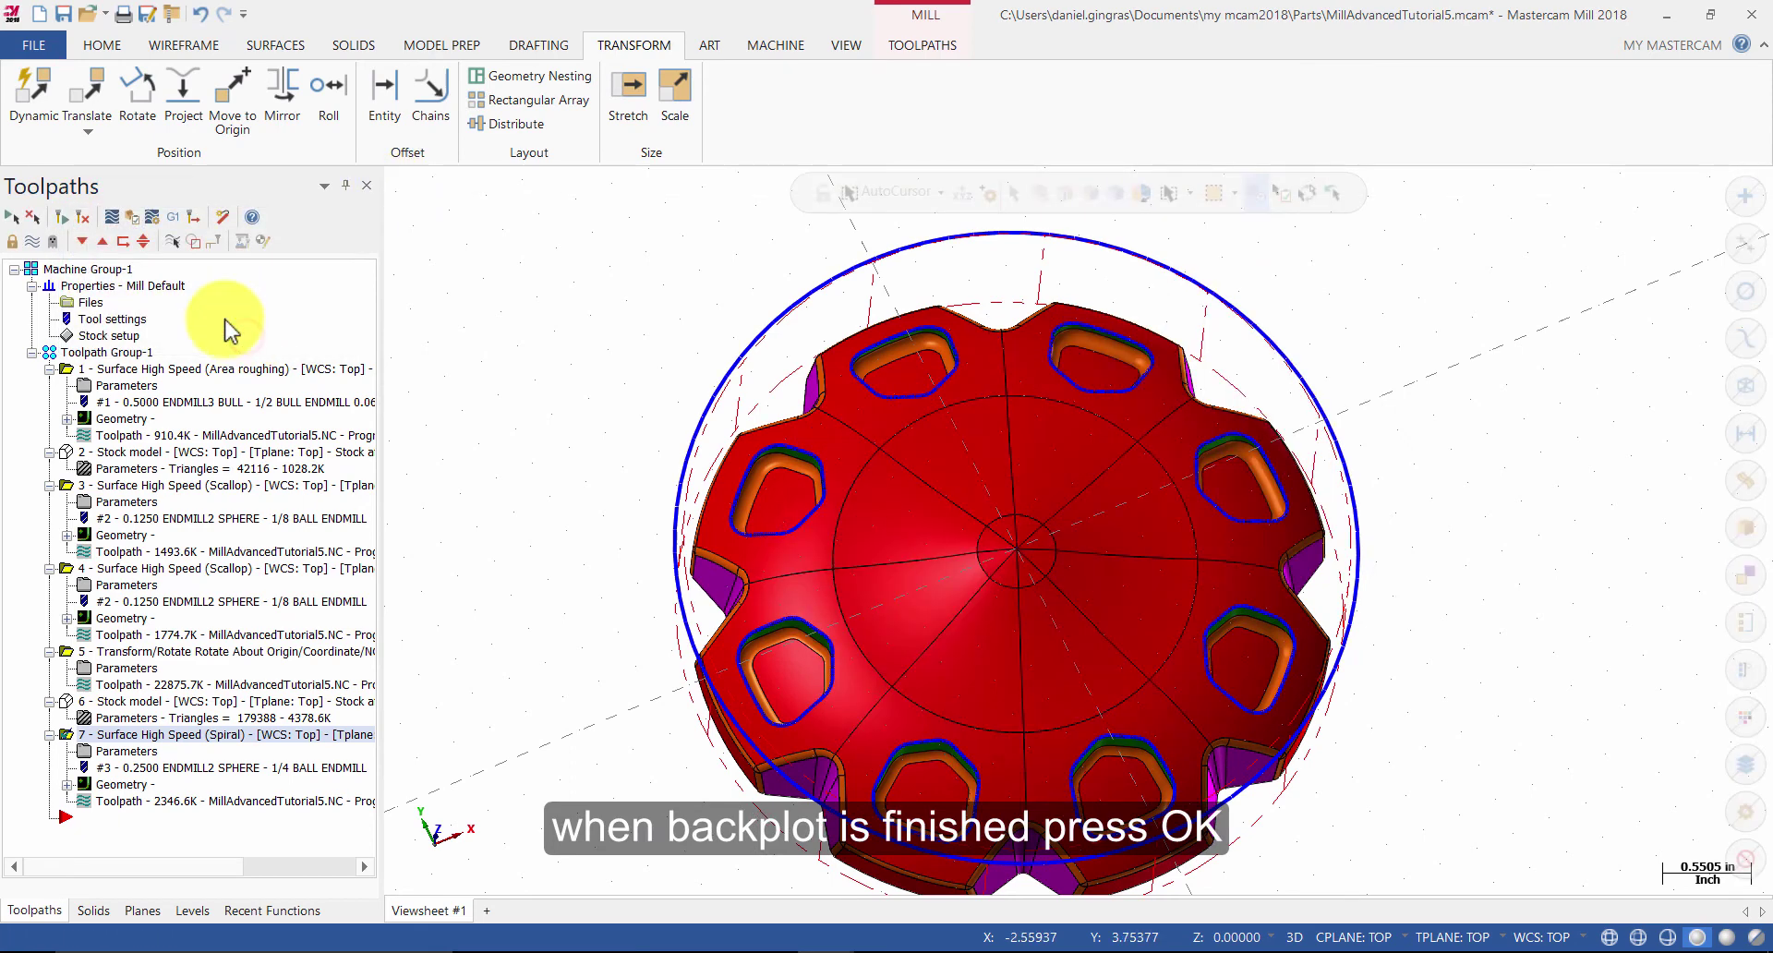
Set the simulator stock model to 'Stock after machining all pockets' and select operation 7.
click(153, 227)
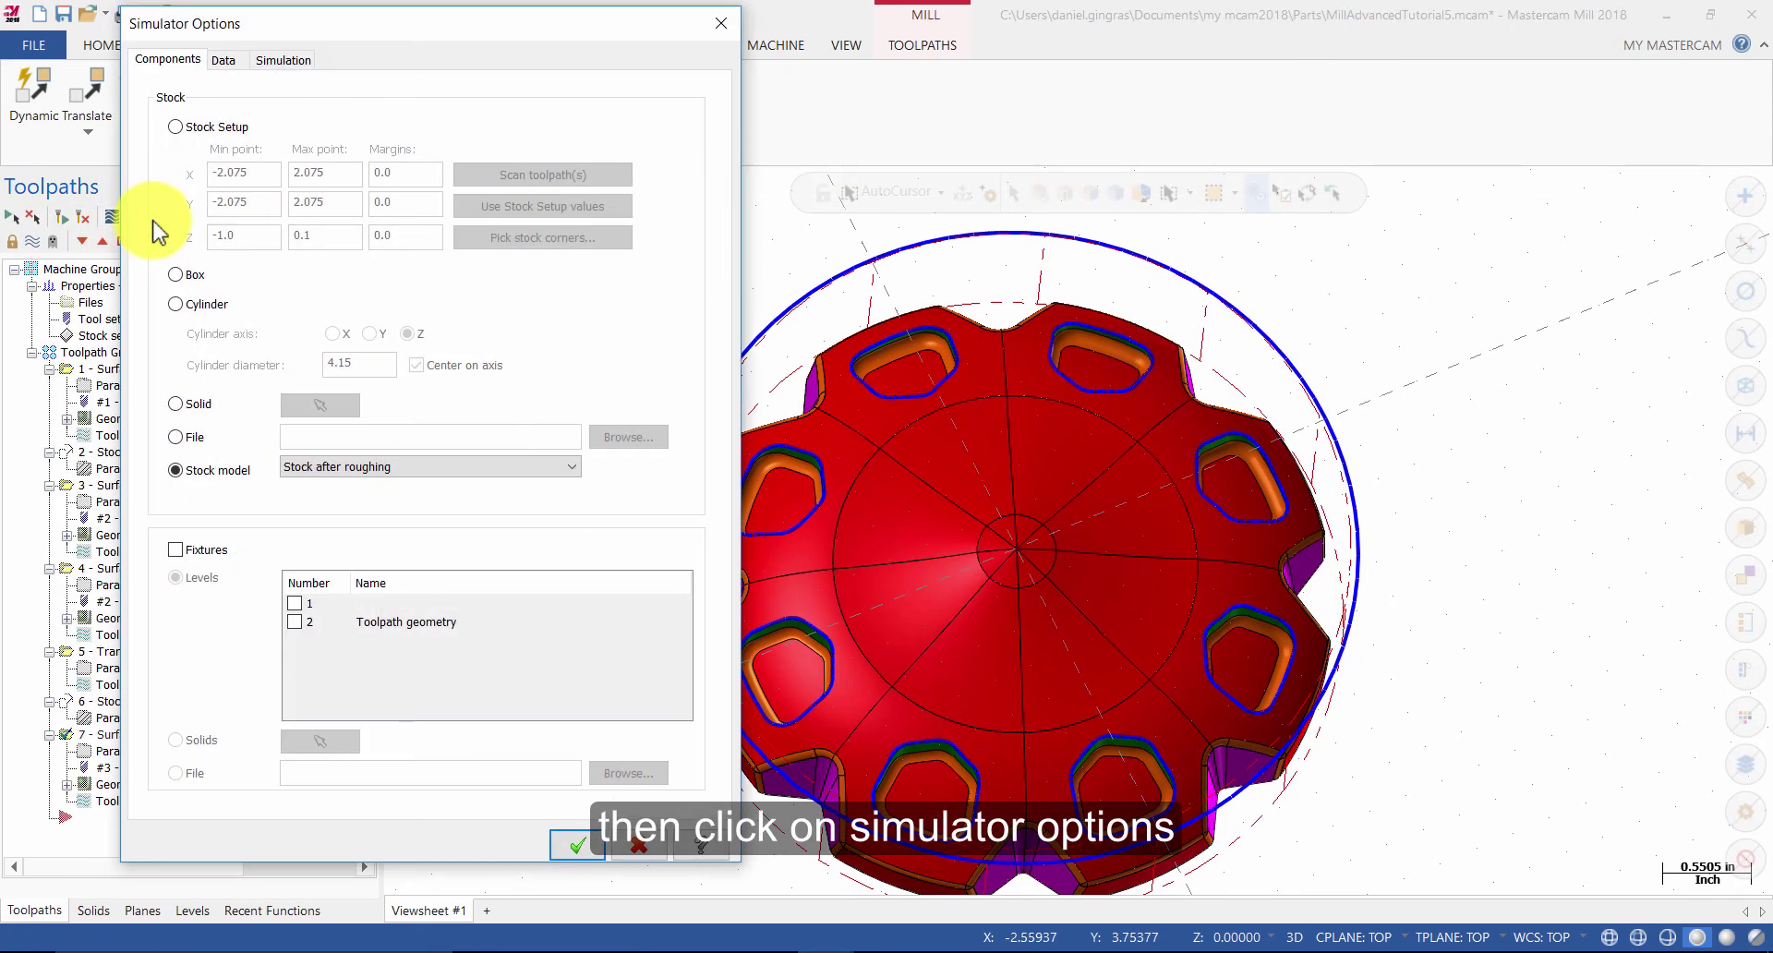
click(346, 469)
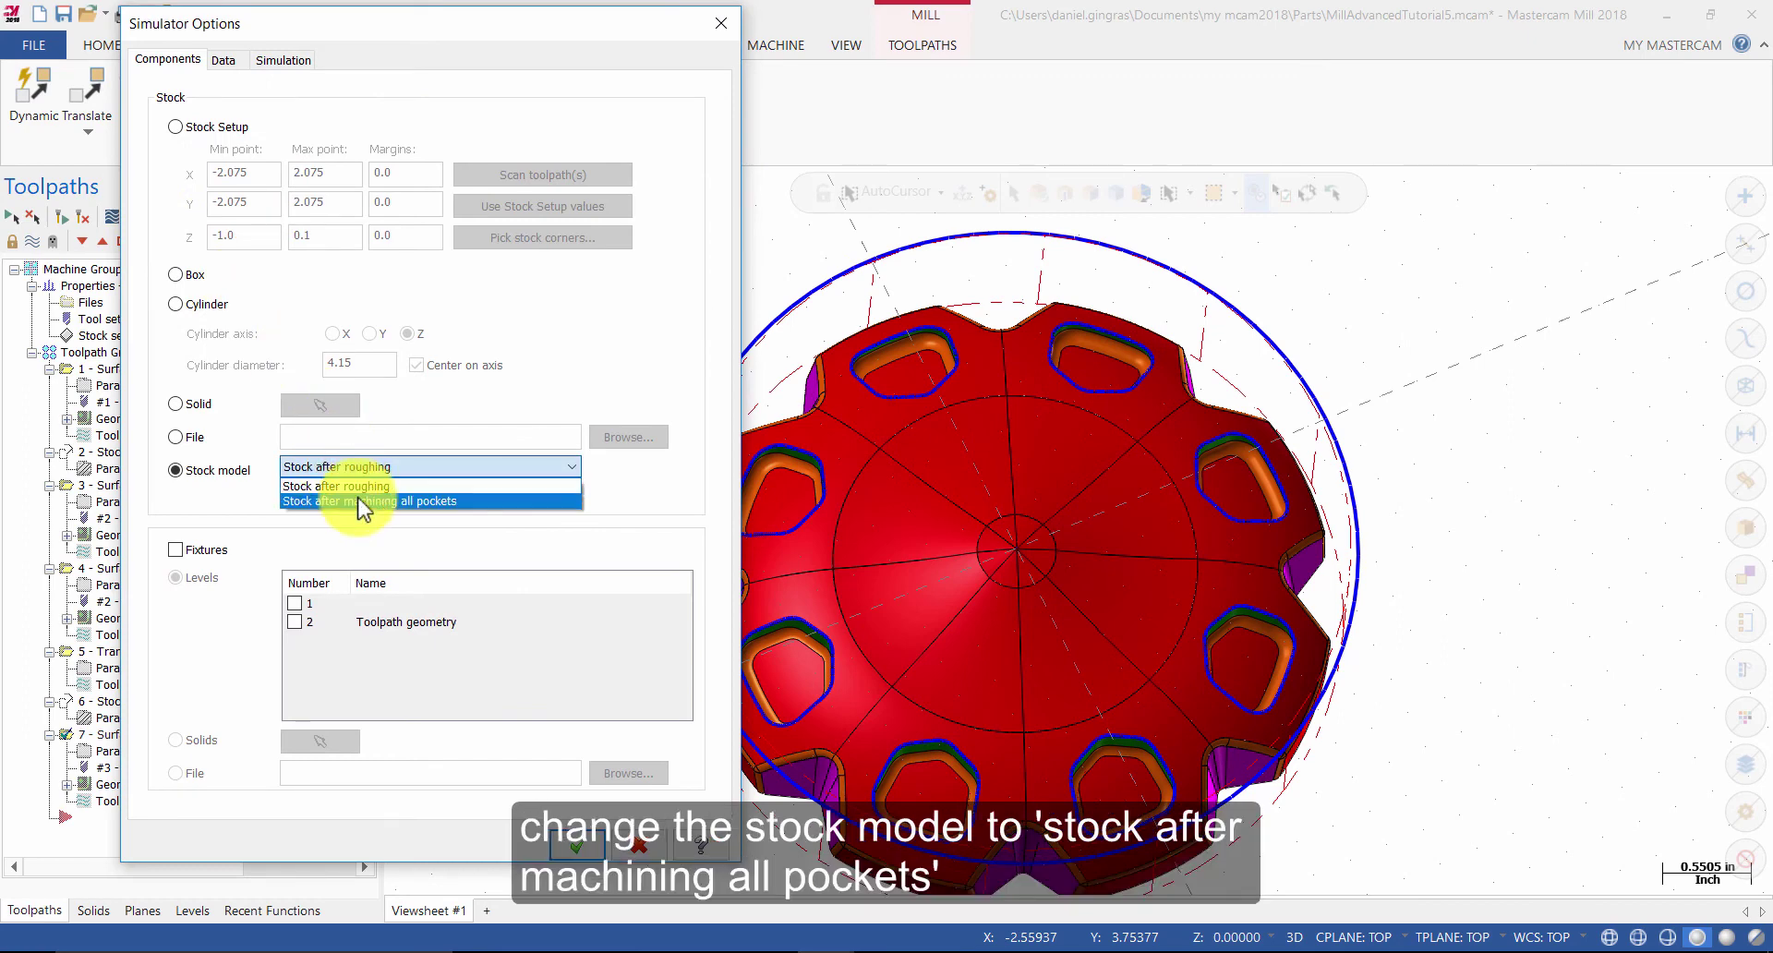
click(360, 502)
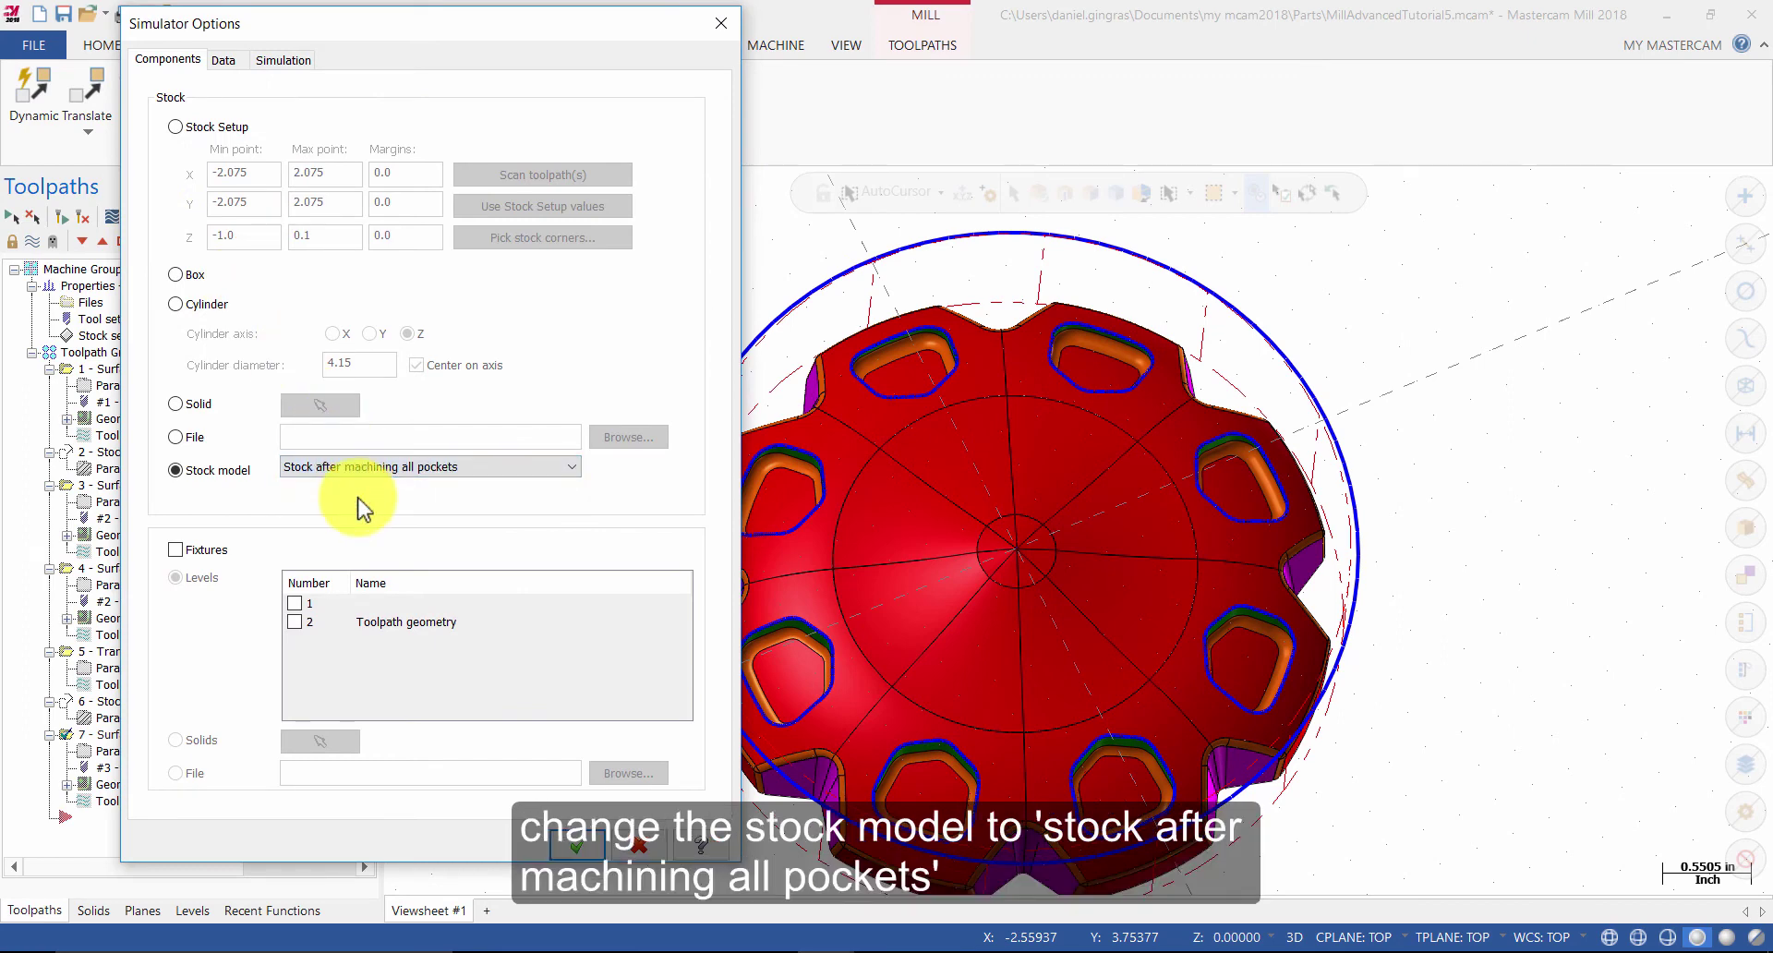
click(570, 845)
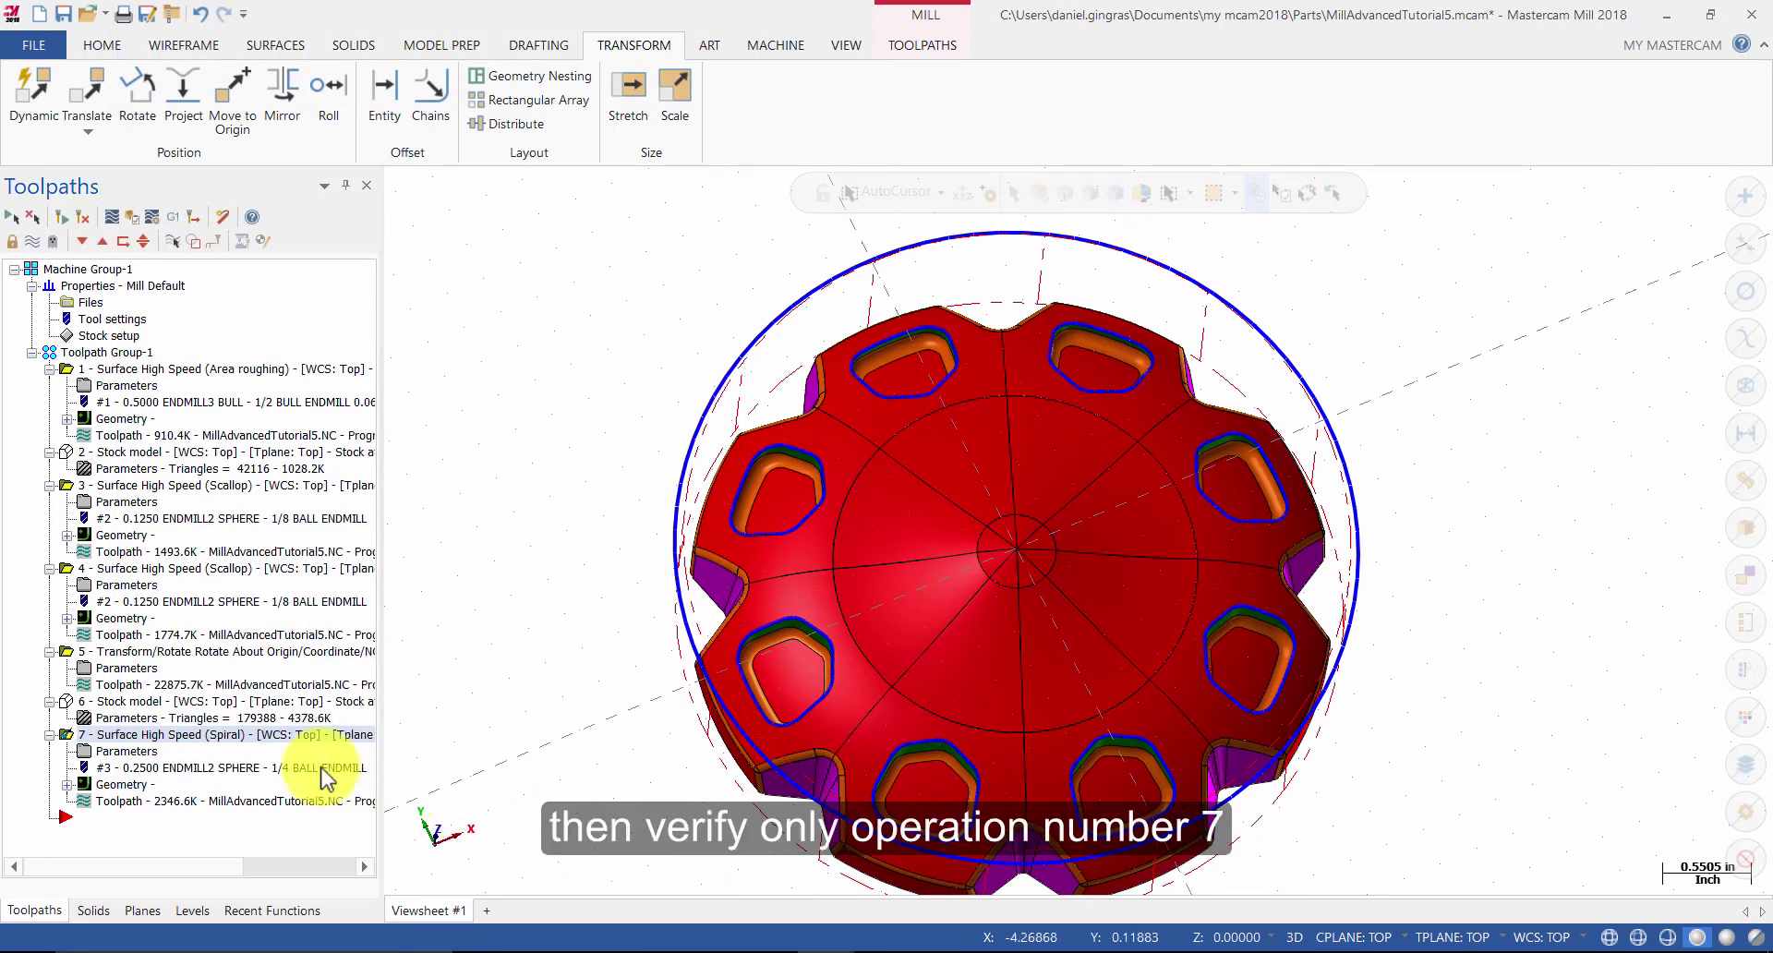
click(235, 746)
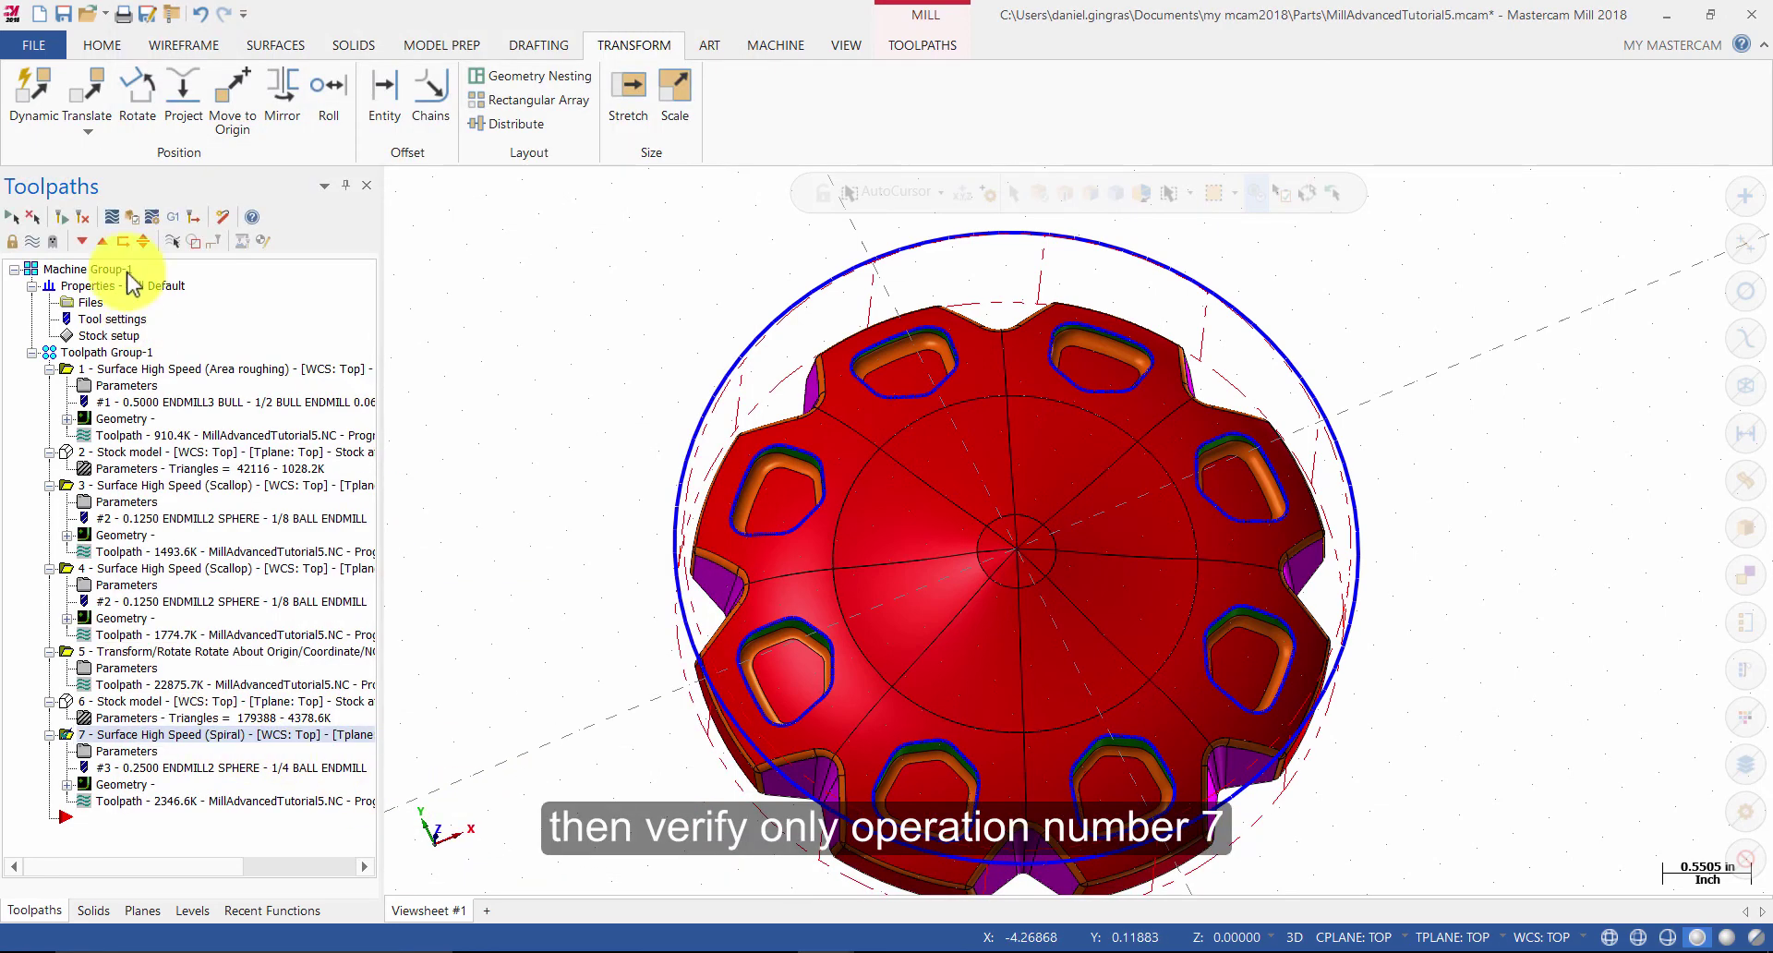
Verify operation 7 in Mastercam Simulator and play the spiral cut on the part's top.
click(135, 215)
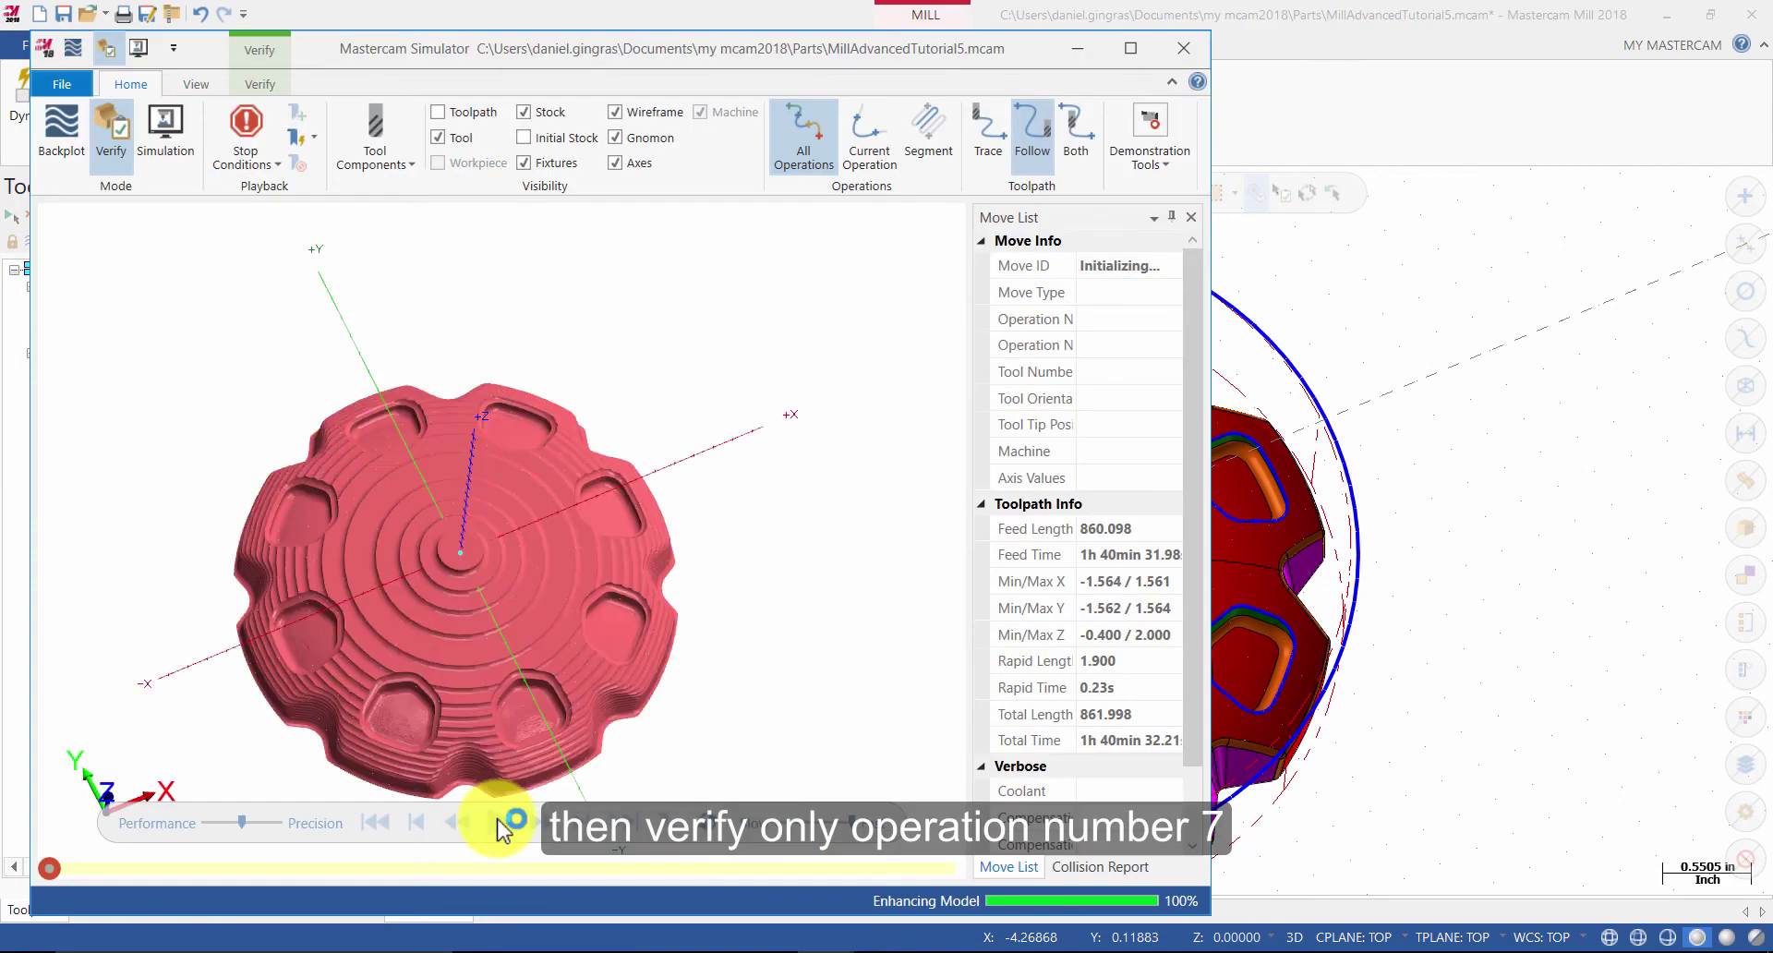
click(501, 822)
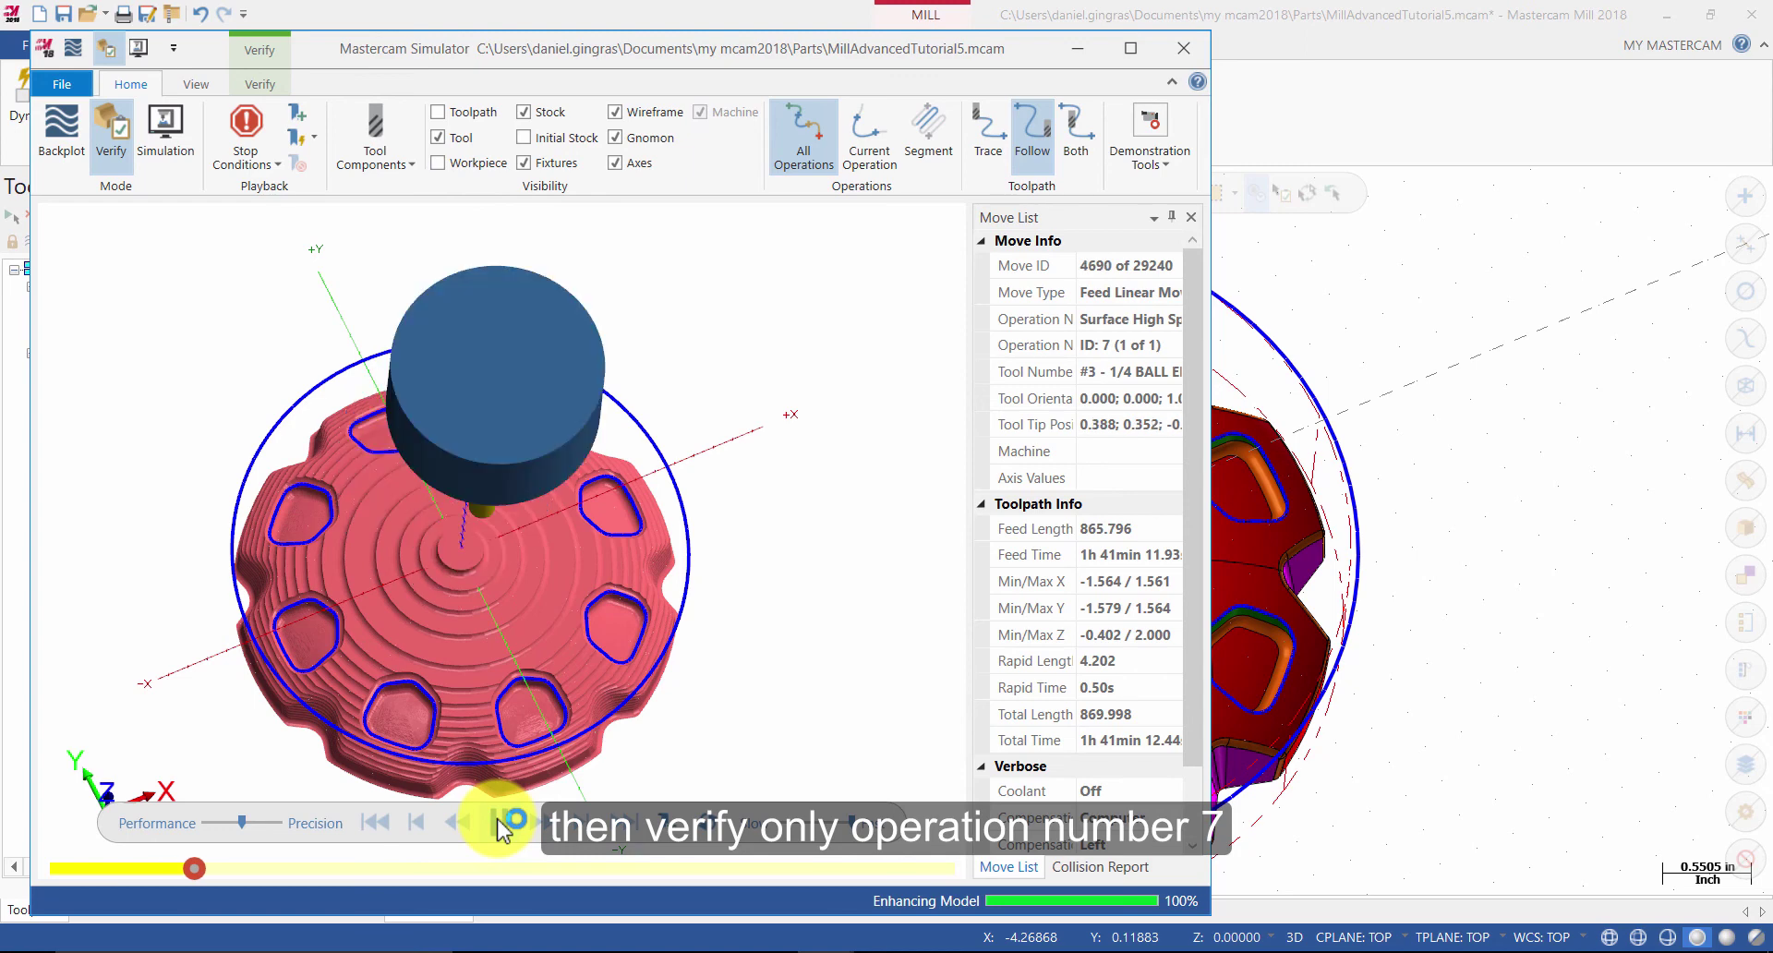